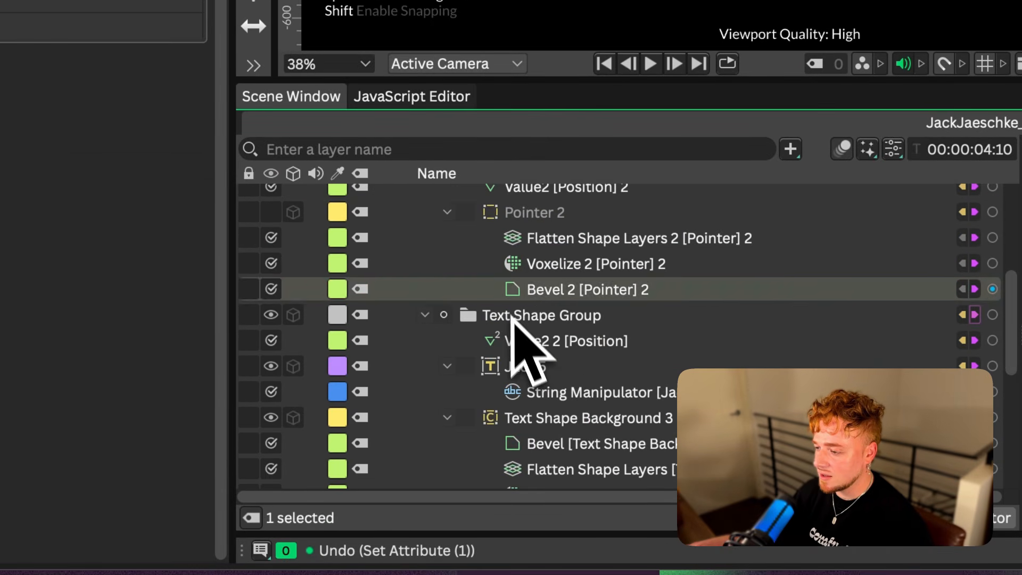
scroll(573, 356, "down", 5)
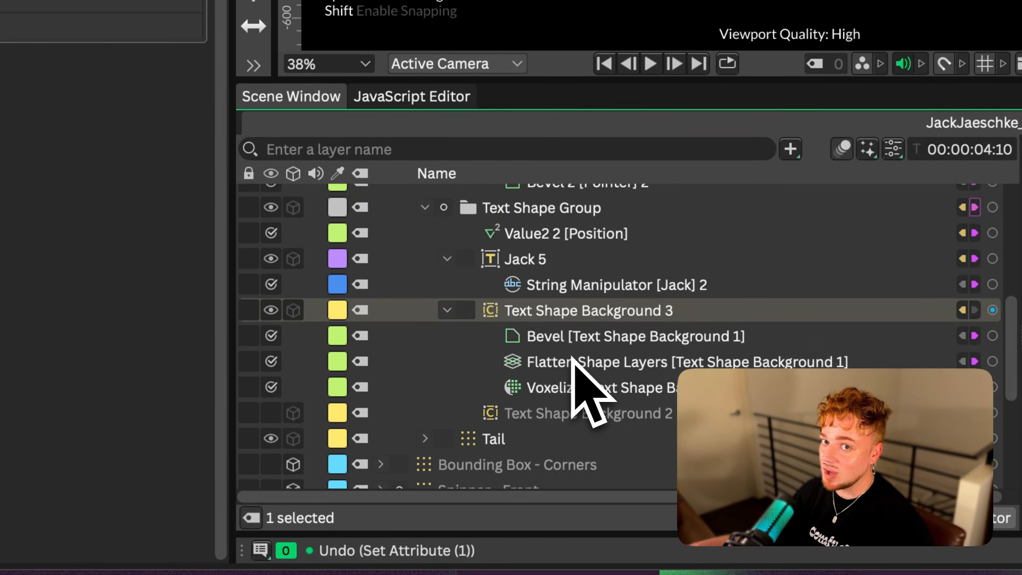
scroll(573, 358, "up", 6)
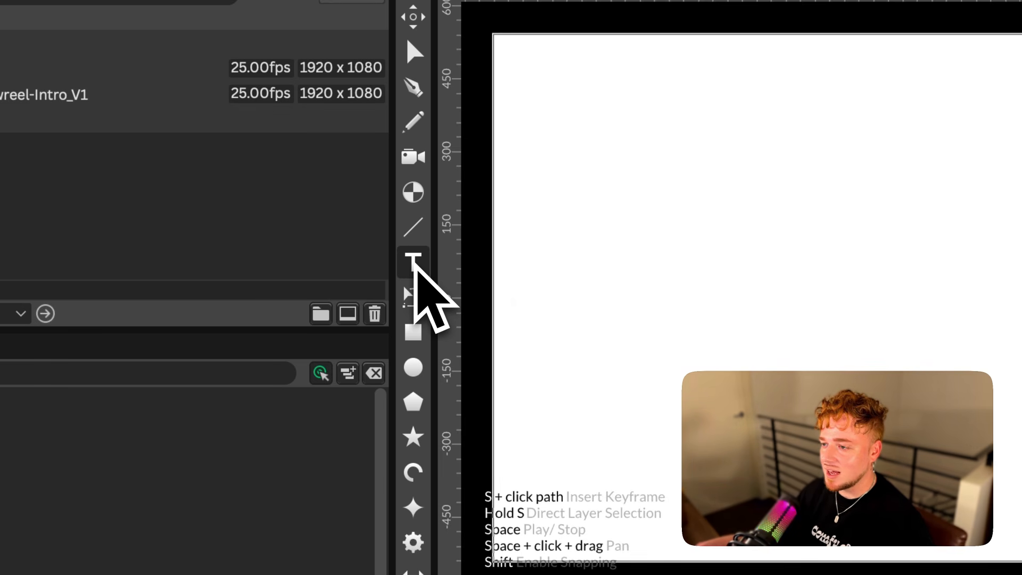
Create a text shape containing the cursor owner's first name and set its font to Funnel Display
left_click(412, 264)
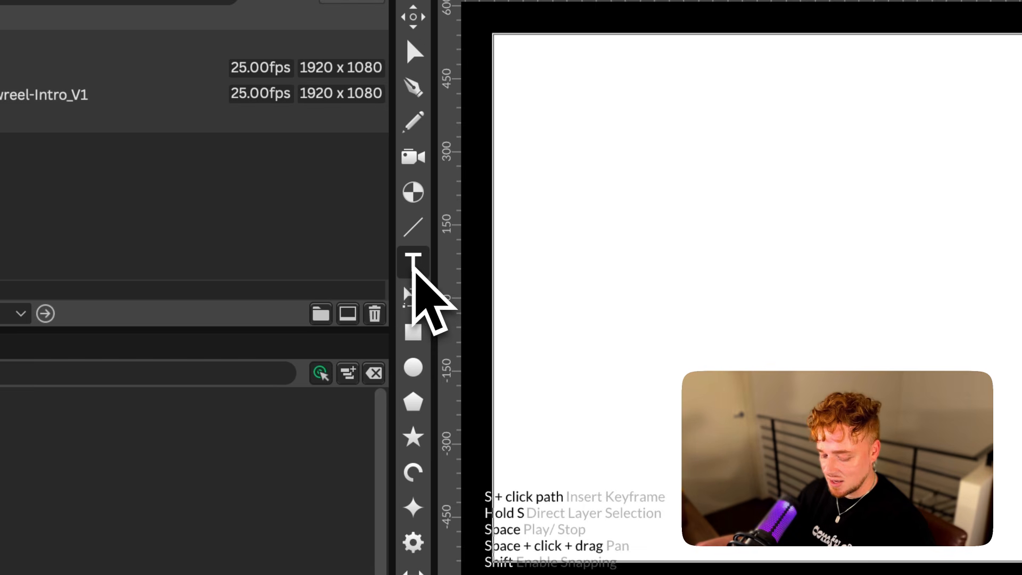
left_click(413, 263)
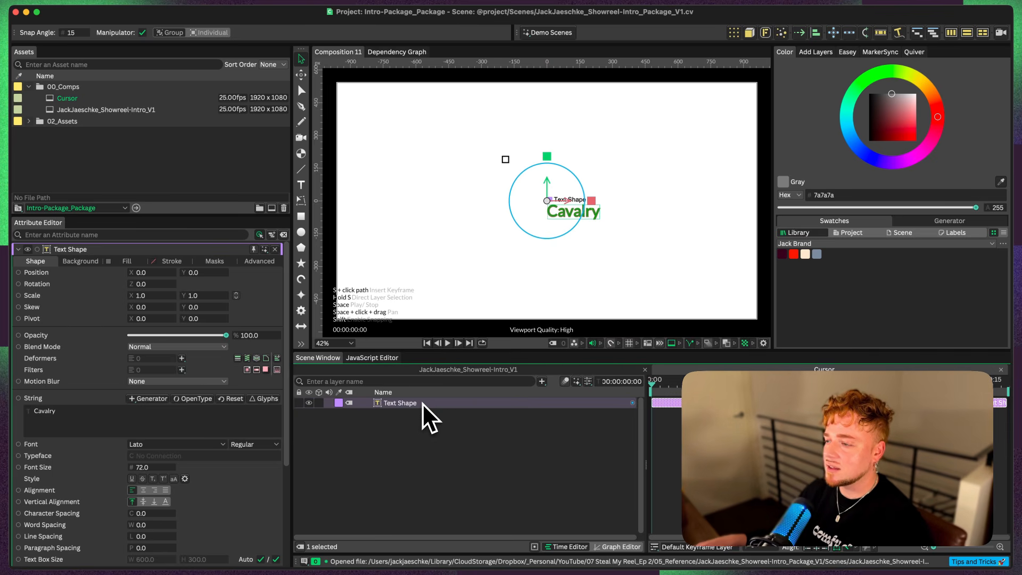
double_click(112, 417)
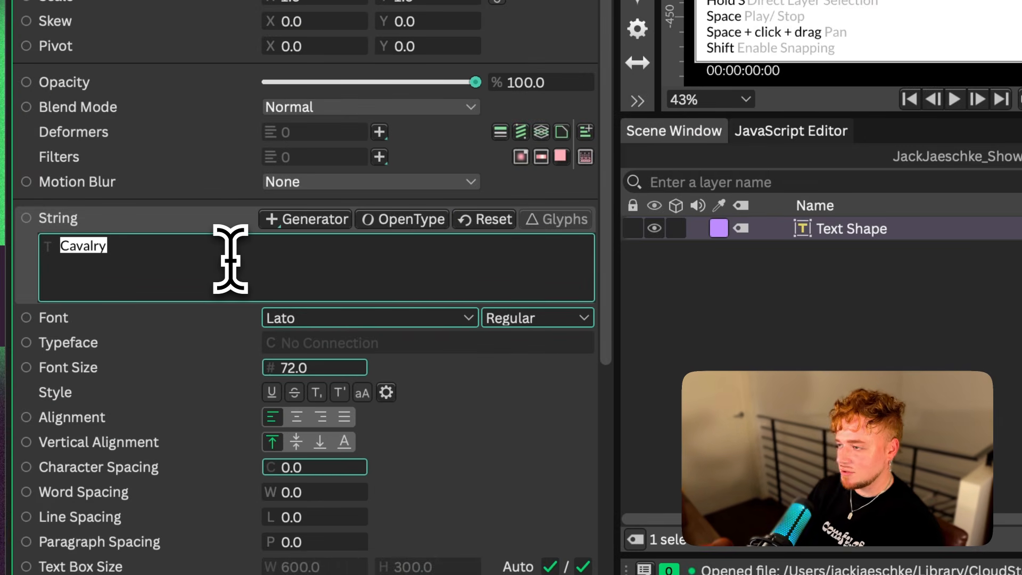
type("Jack")
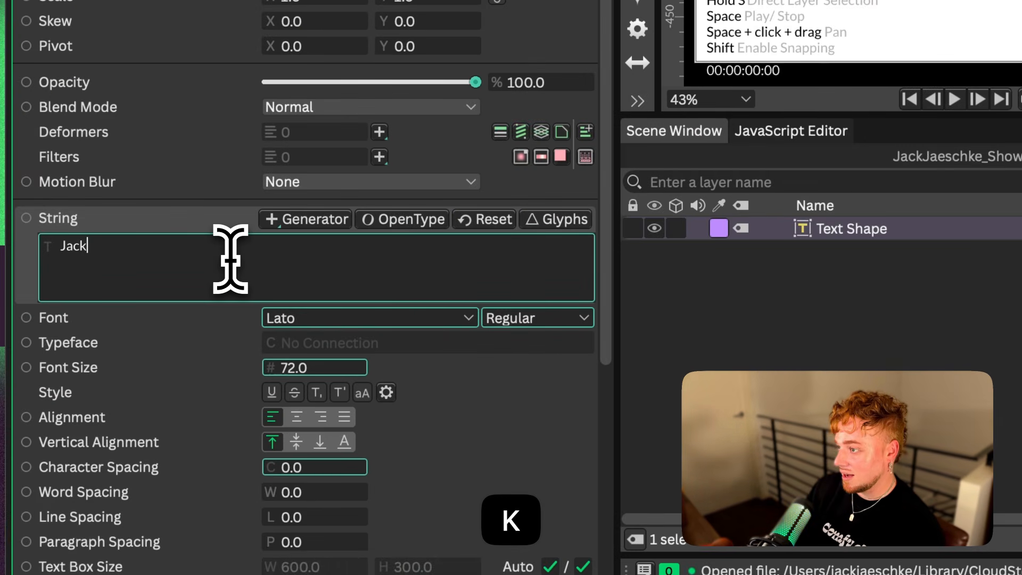
left_click(330, 318)
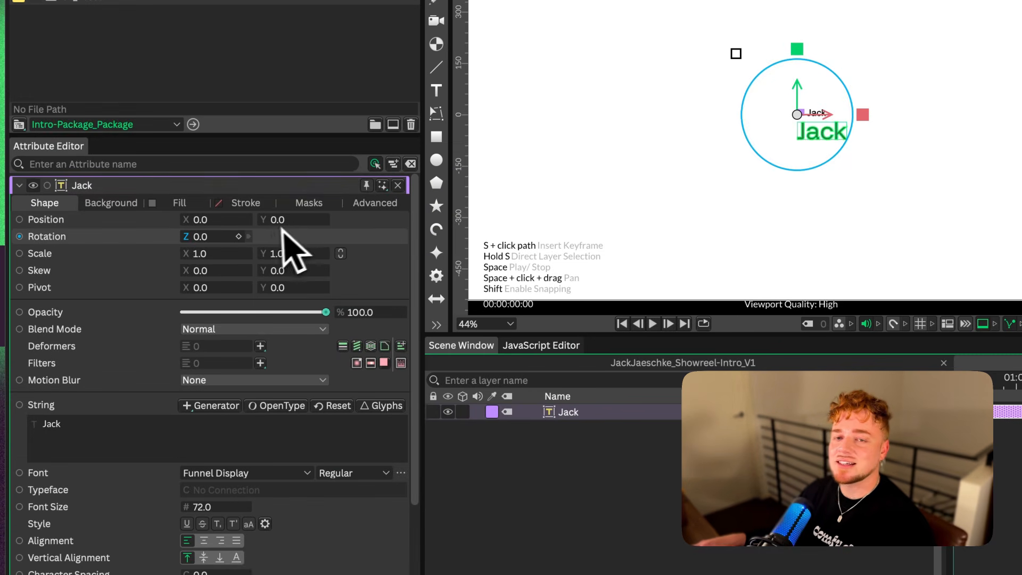
Add a background shape to the name text layer
scroll(273, 229, "down", 1)
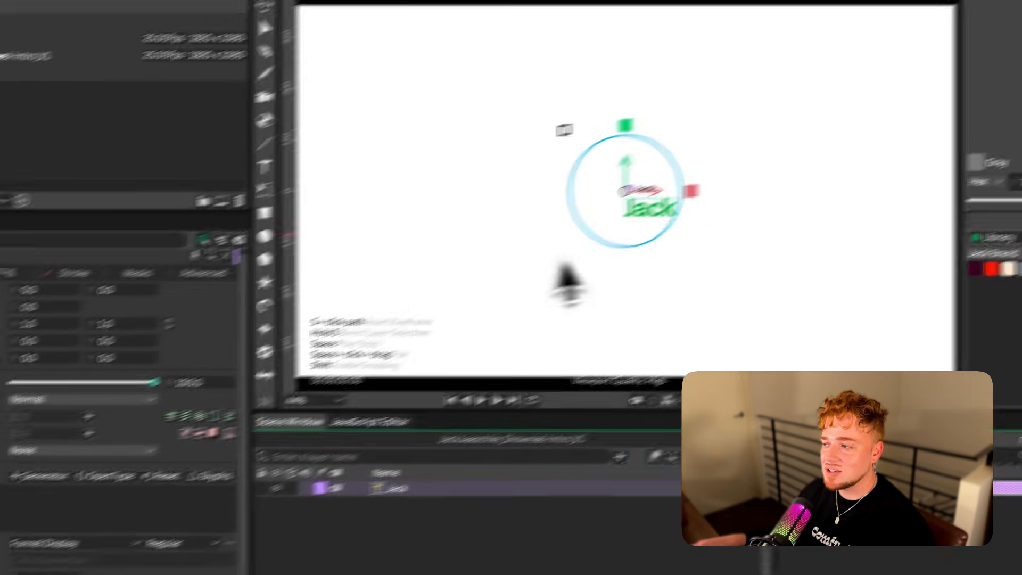
scroll(822, 128, "up", 5)
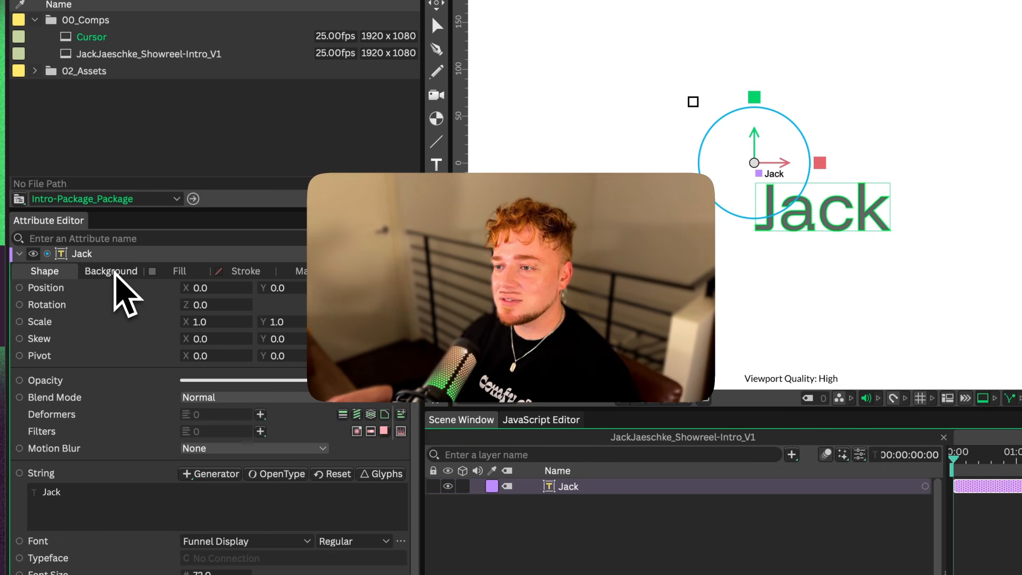
left_click(114, 271)
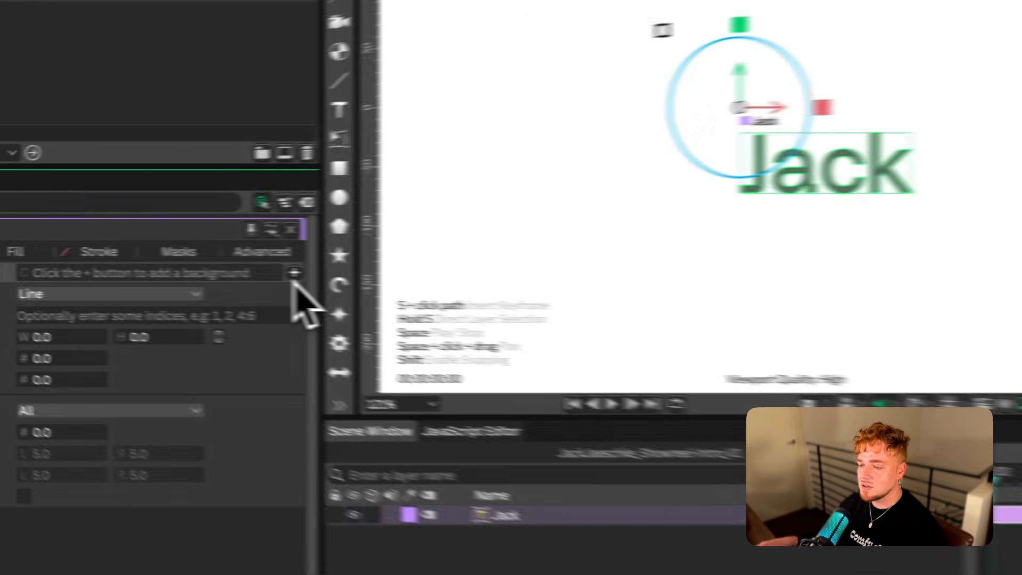
left_click(882, 297)
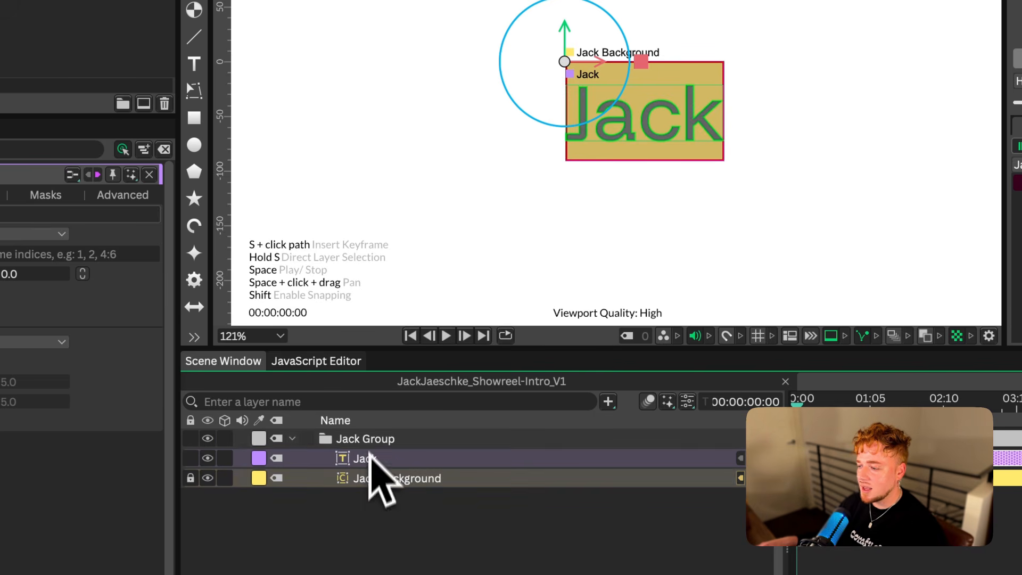
left_click(375, 479)
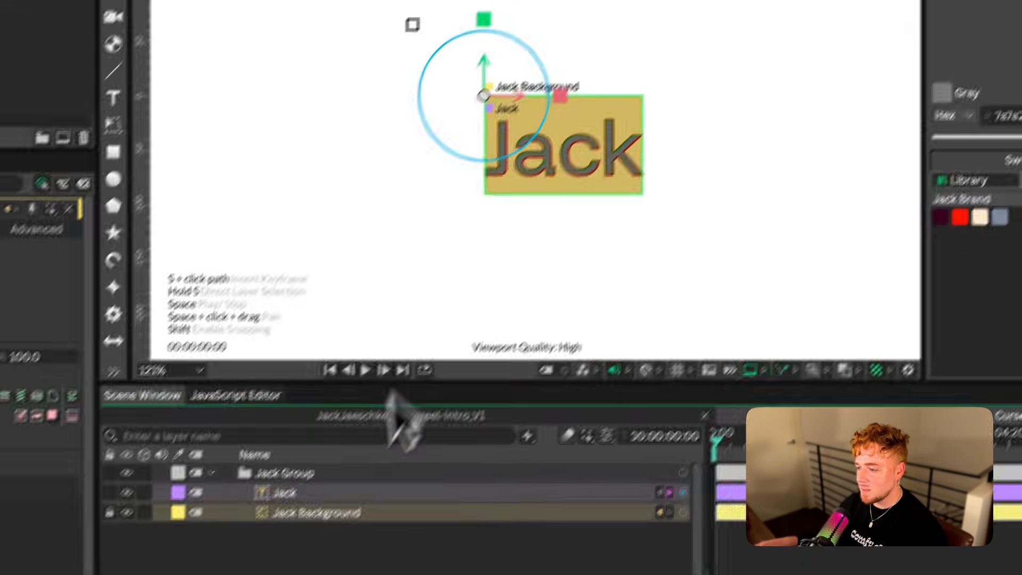
Test the background's automatic fit by replacing the string with random letters such as "ssdfsdf", and restore the first name
left_click(411, 458)
left_click(93, 383)
type("ajlfnlaksfnlaksf")
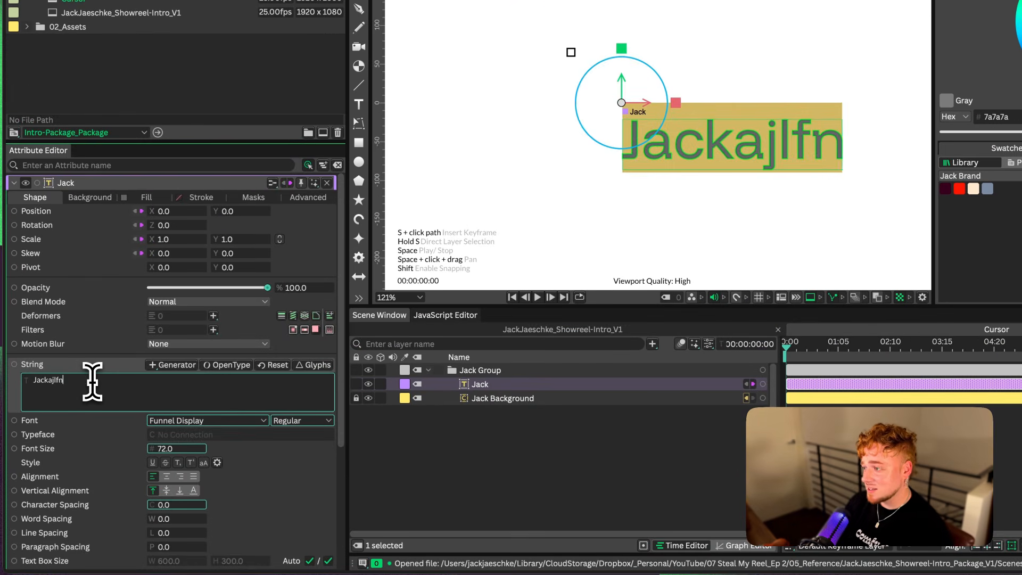
key("super+a")
key("BackSpace")
type("ssdfsdf")
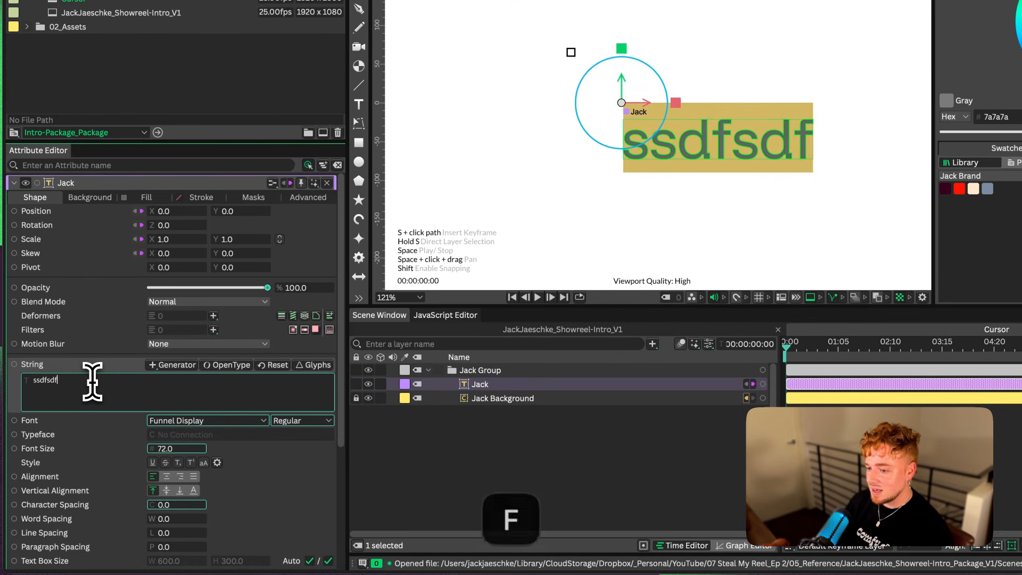
key("super+a")
type("Jack")
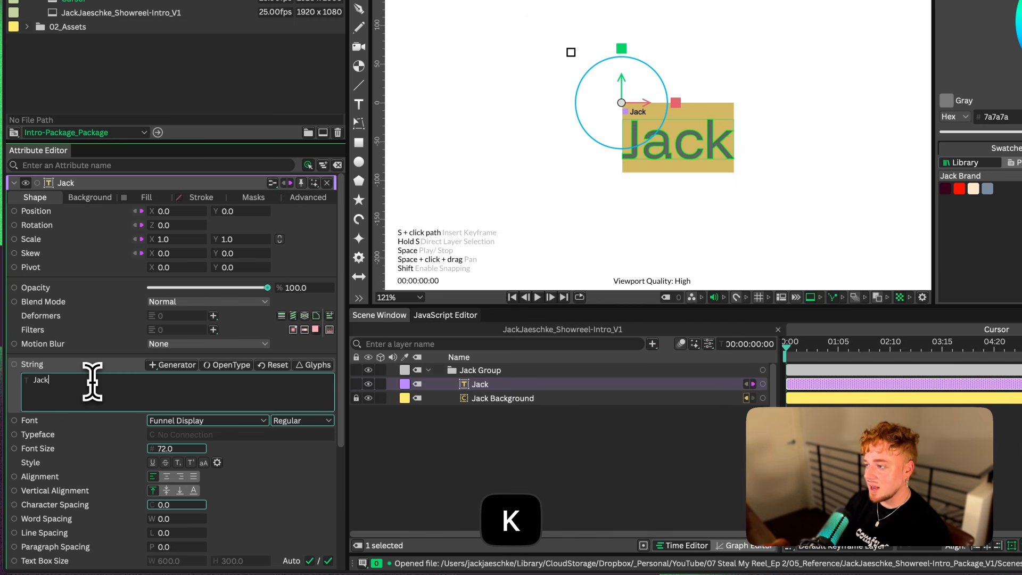
left_click(502, 444)
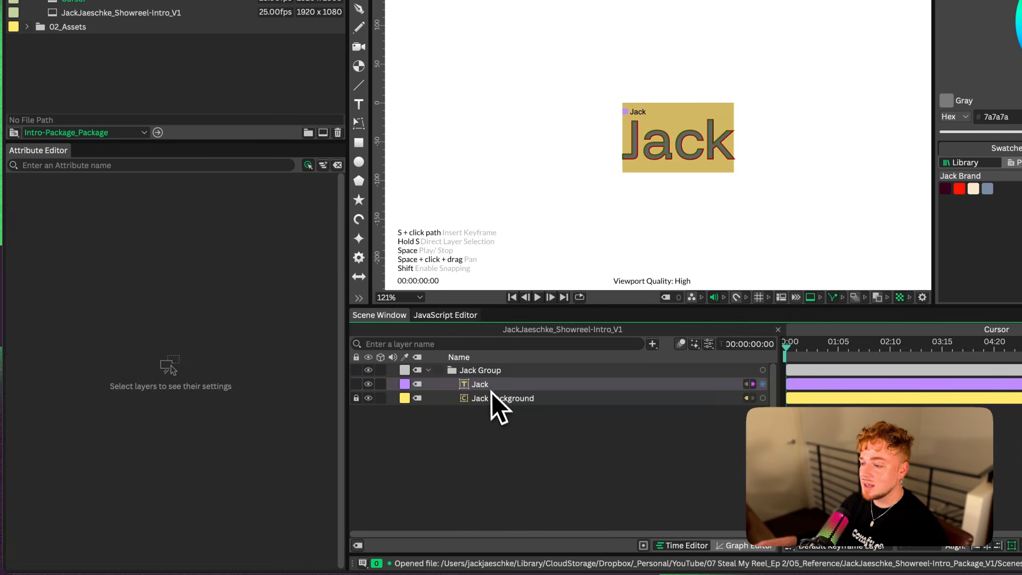
Try the Character mode for the text layer's background and switch it back to Line
left_click(488, 388)
scroll(770, 189, "down", 3)
key("space")
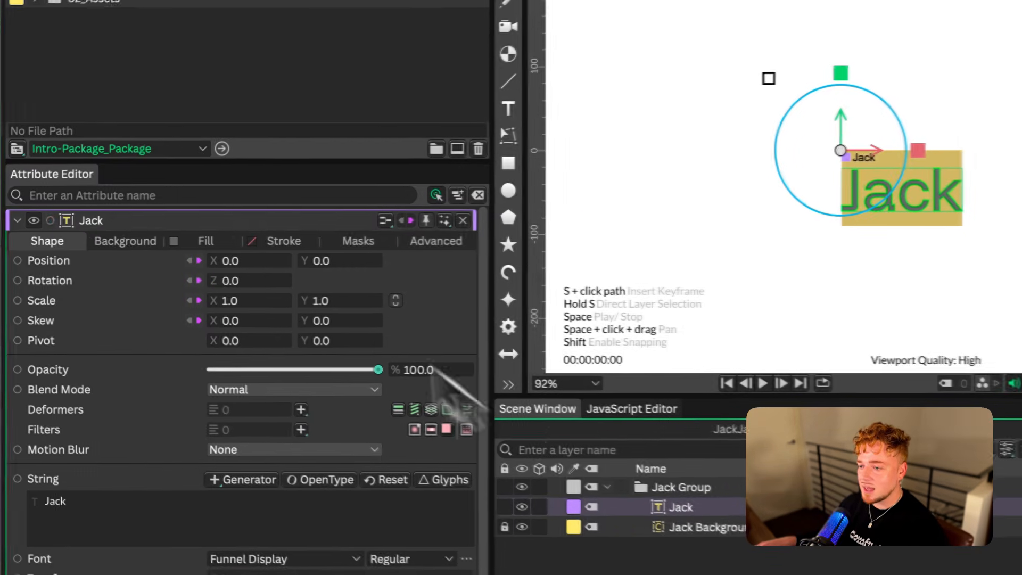
left_click(0, 235)
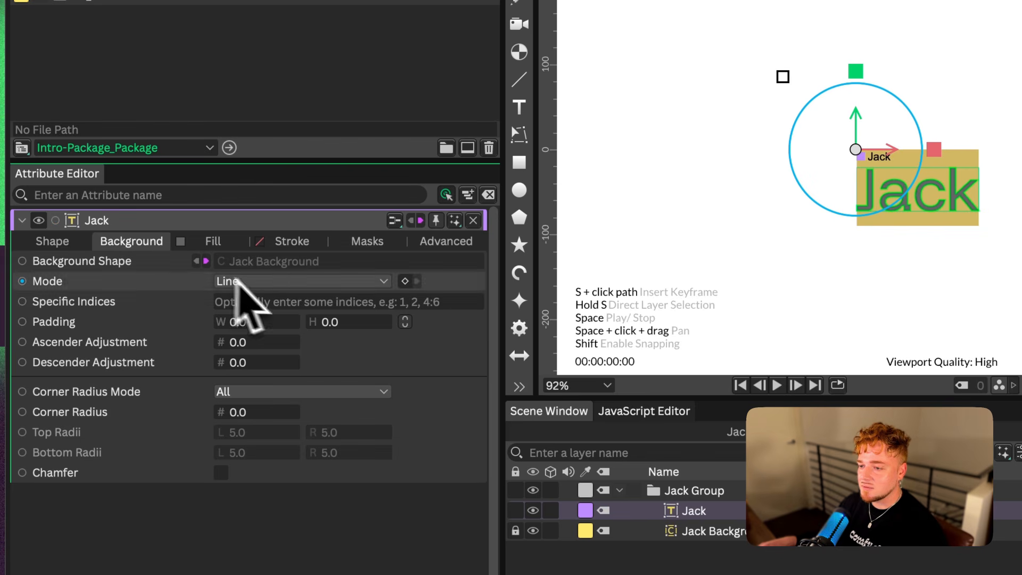
left_click(282, 283)
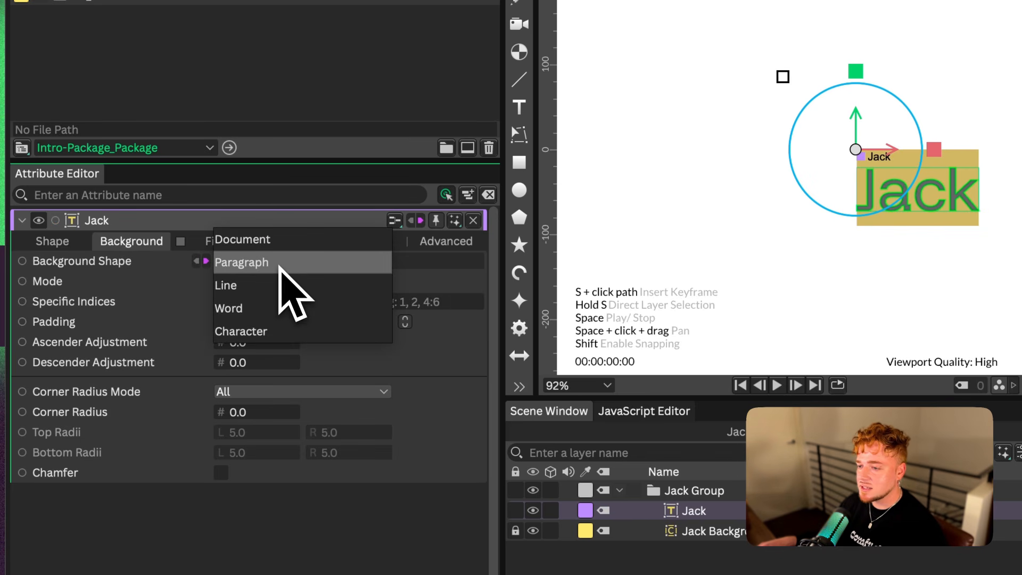
left_click(274, 331)
left_click(331, 281)
left_click(320, 238)
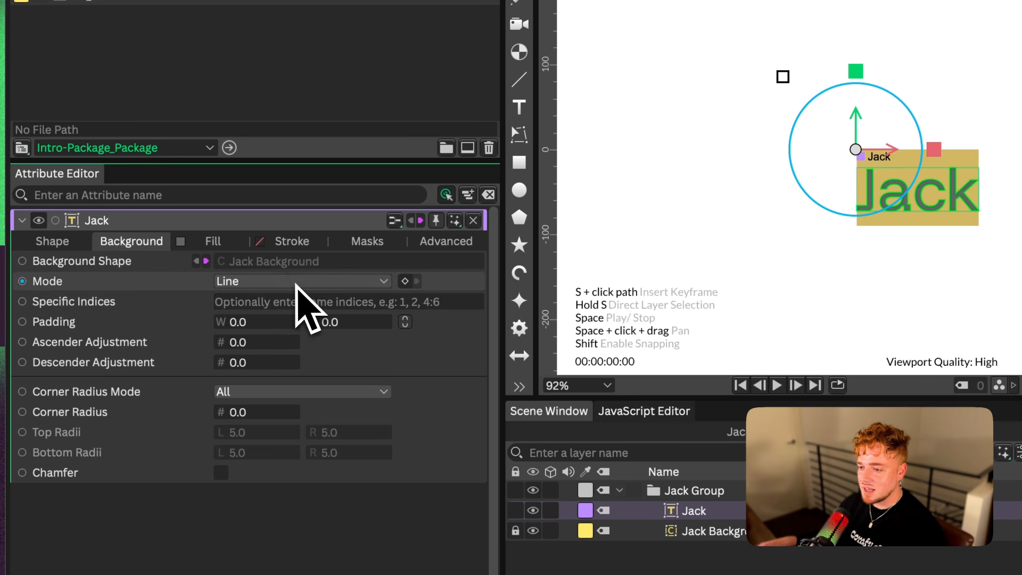
Try the background's Character mode with specific indices 0, 1 and 3, clear the index, and return the mode to Line
left_click(301, 282)
left_click(298, 331)
left_click(304, 302)
type("0")
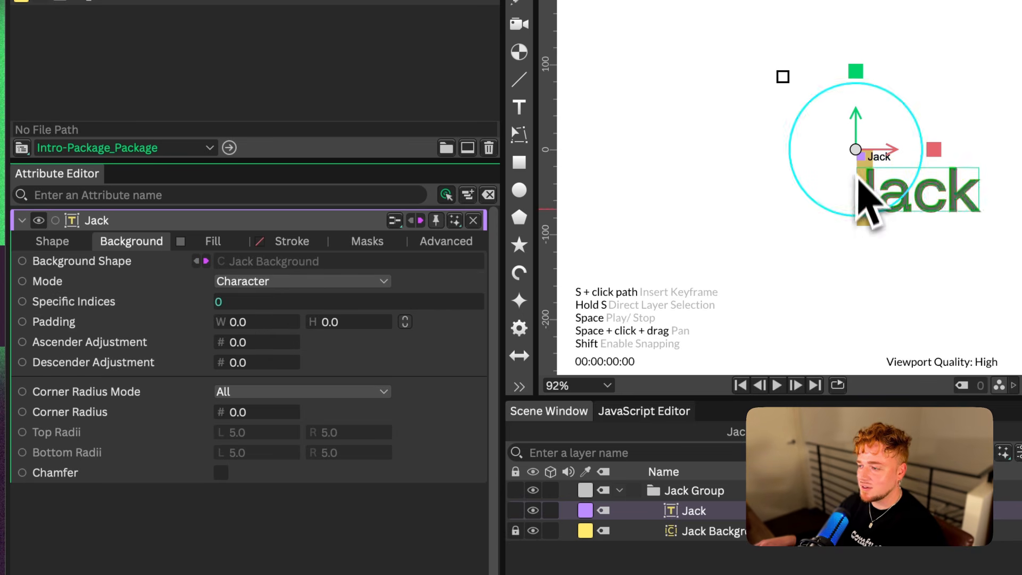
key("BackSpace")
type("1")
key("BackSpace")
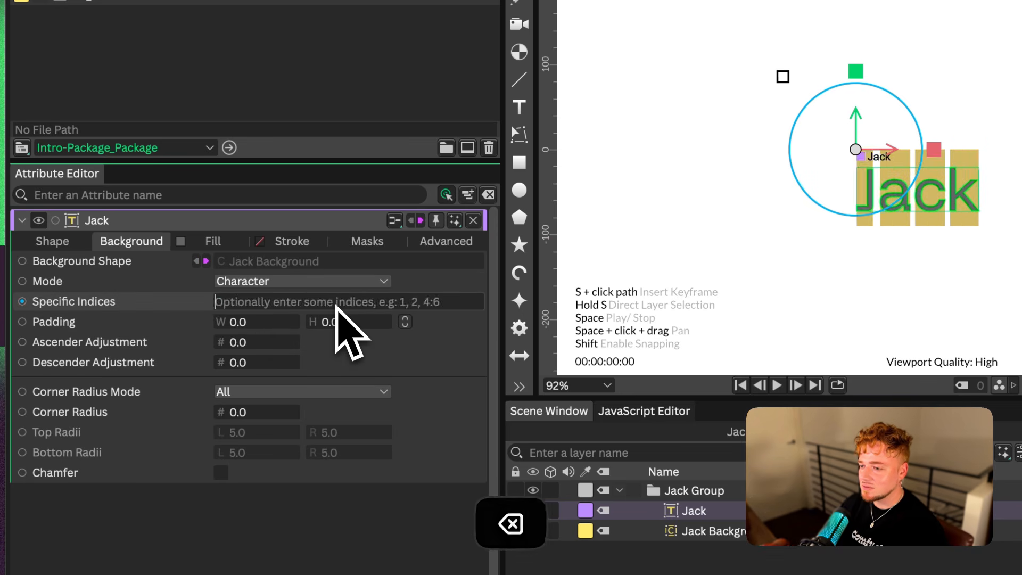
type("3")
key("BackSpace")
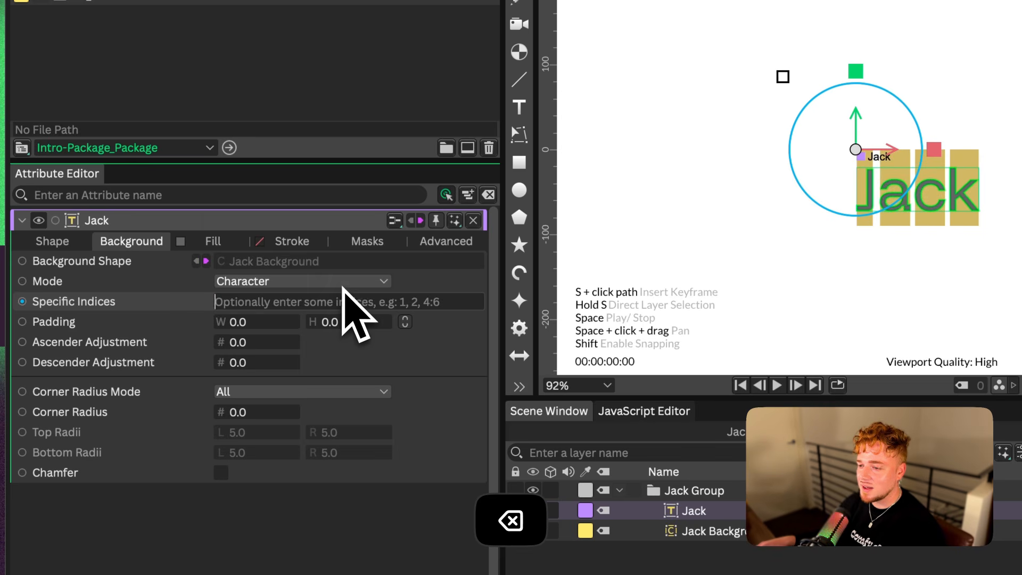
left_click(342, 283)
key("Up")
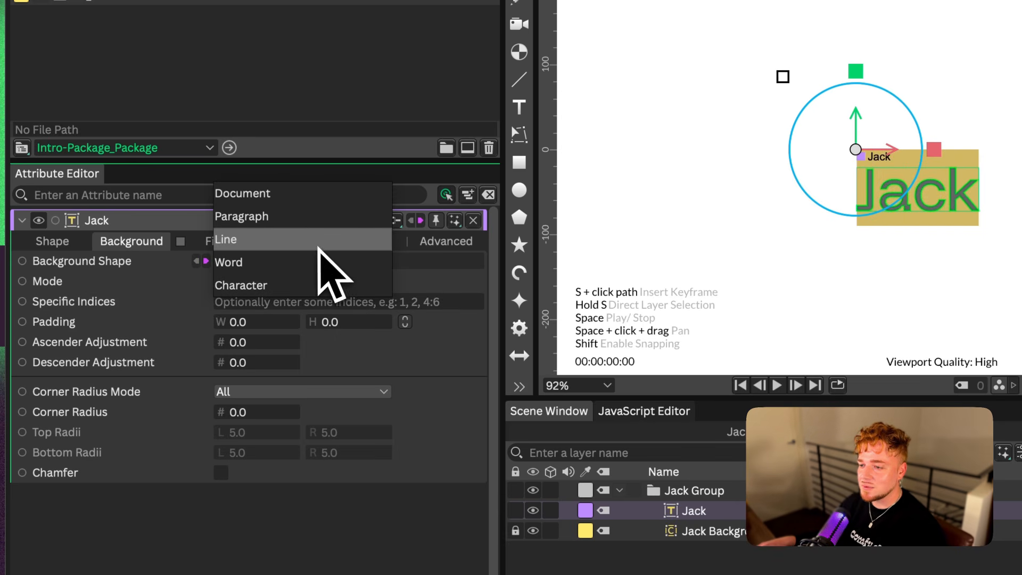
left_click(333, 266)
Set the text background's width padding to 10 and adjust its ascender and corner radius
left_click_drag(251, 322, 259, 325)
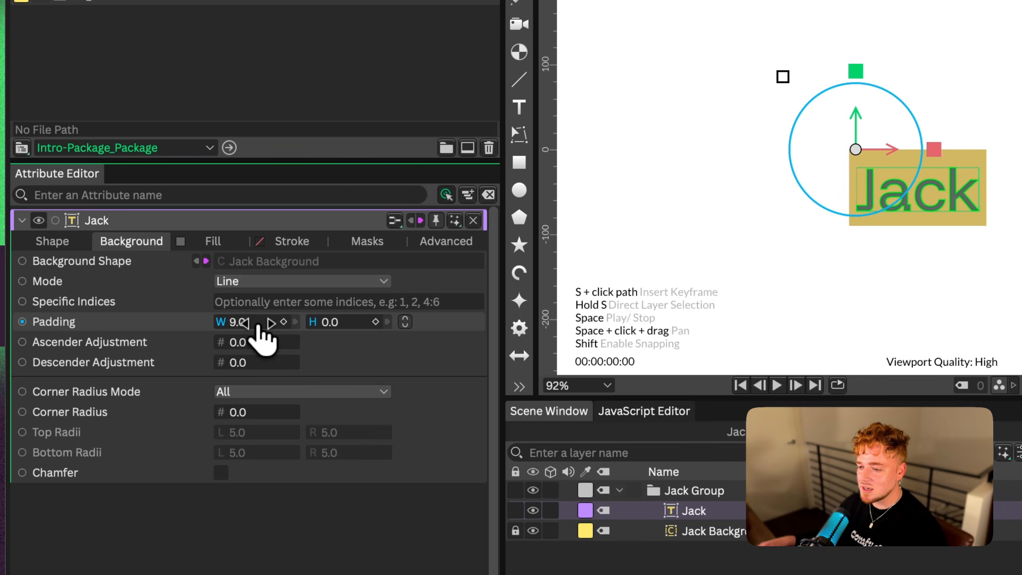
left_click_drag(260, 326, 251, 327)
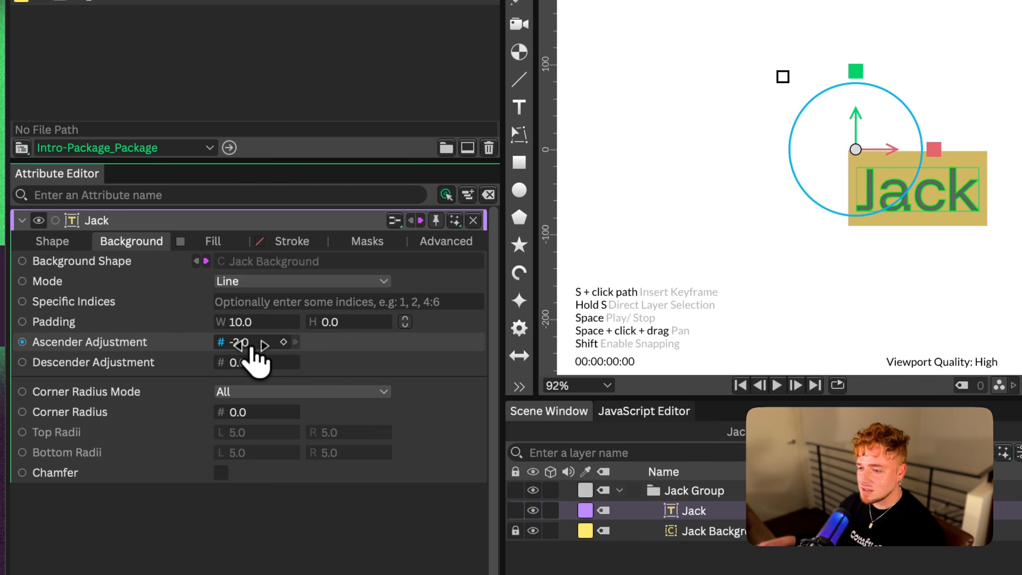
left_click_drag(247, 349, 248, 349)
left_click_drag(249, 412, 258, 412)
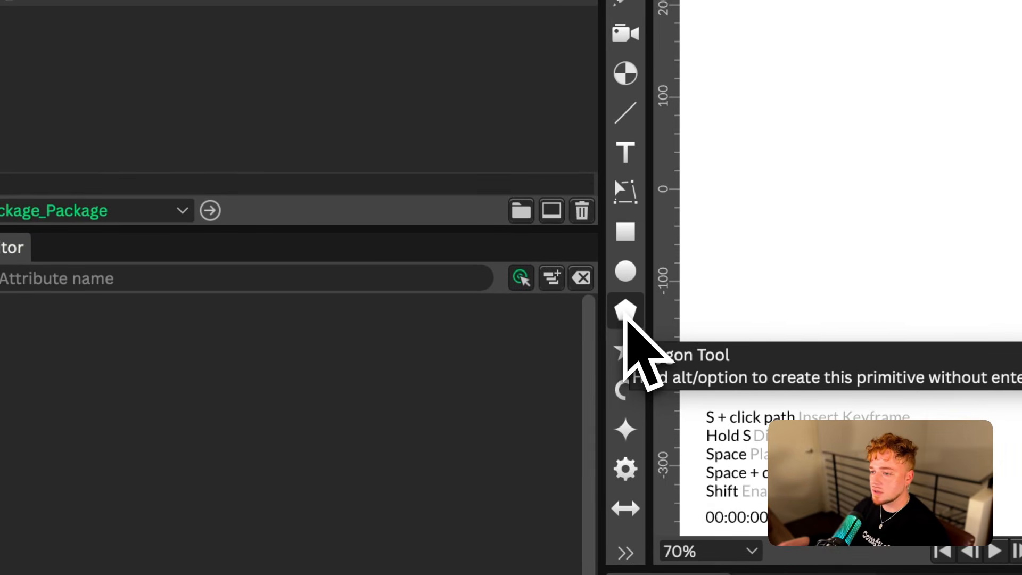
Add a polygon shape, set it to 3 sides, and reduce its radius in both directions to form a small triangle
left_click(625, 313)
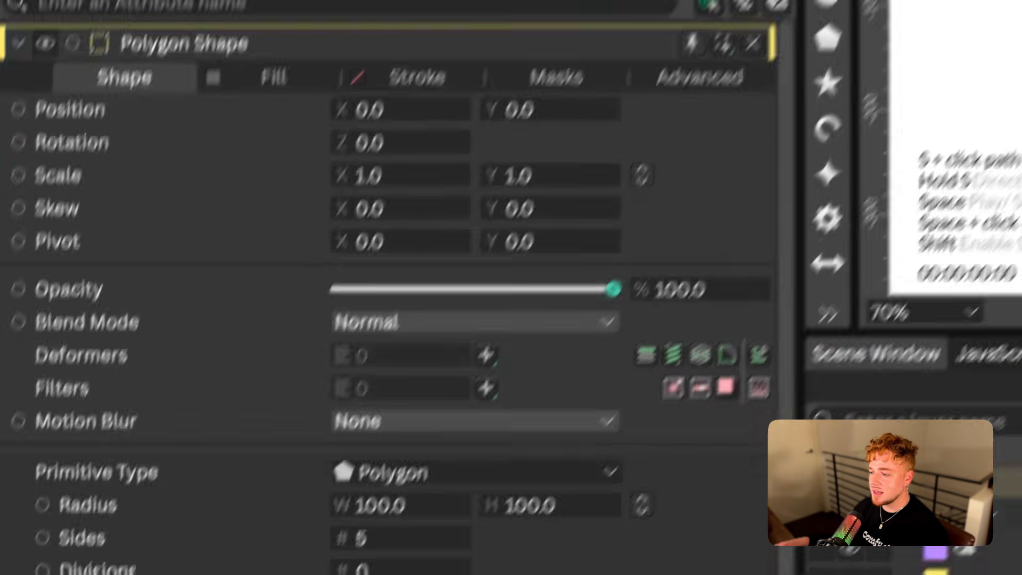
left_click(387, 537)
key("Down")
key("Down")
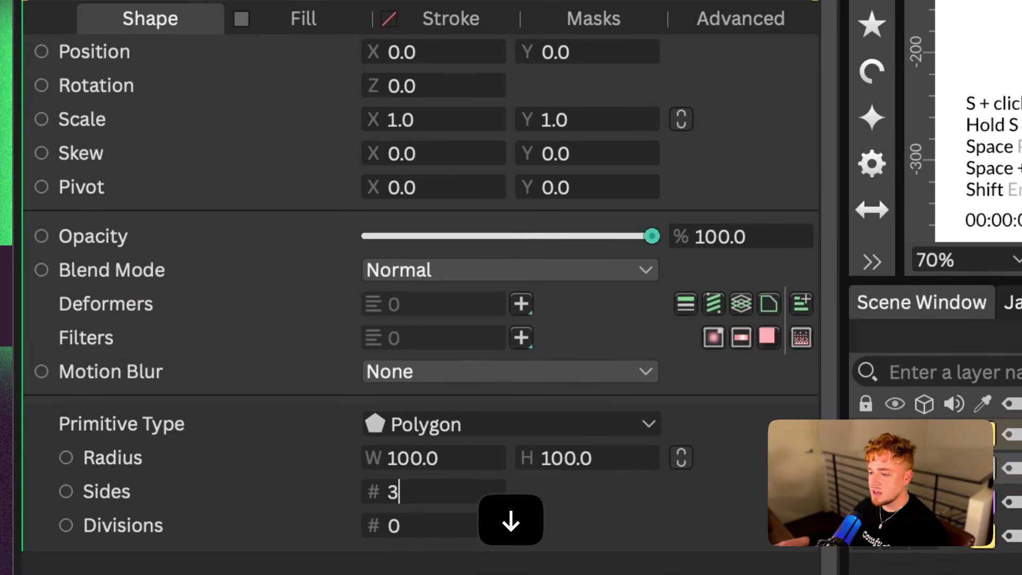
key("space")
left_click_drag(374, 458, 545, 461)
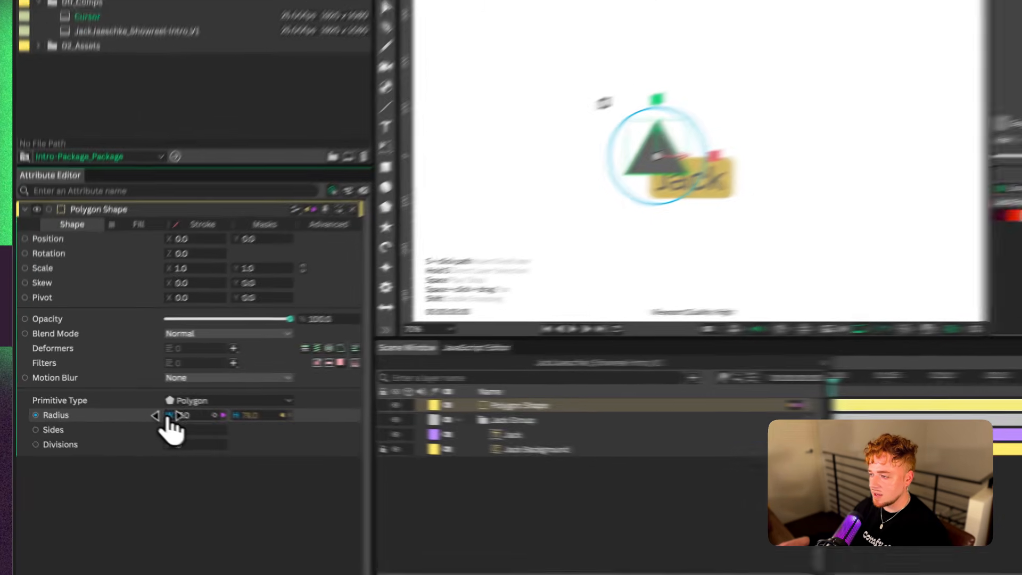
key("space")
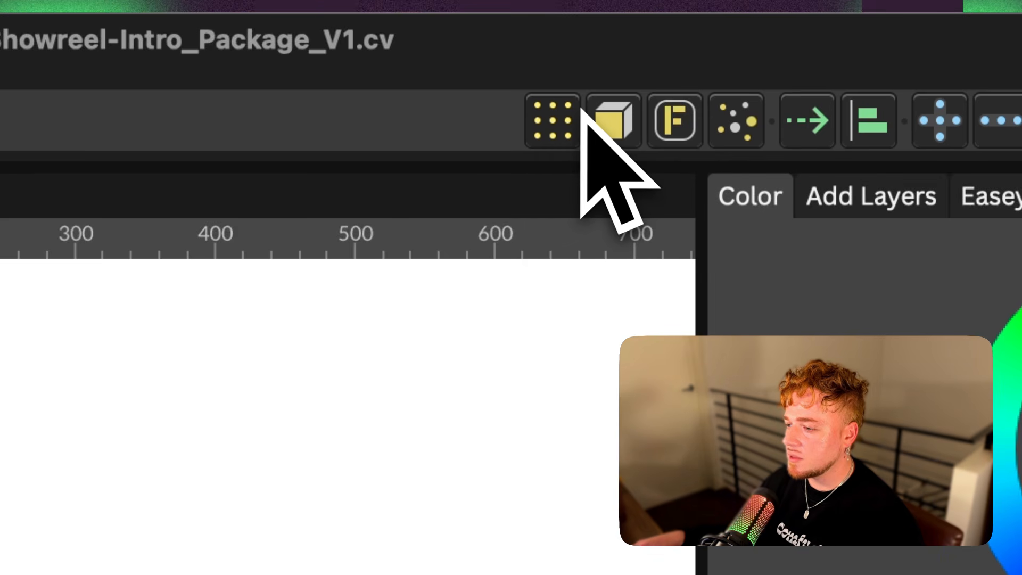
Create a Duplicator from the triangular pointer shape and set its distribution to Path
left_click(544, 140)
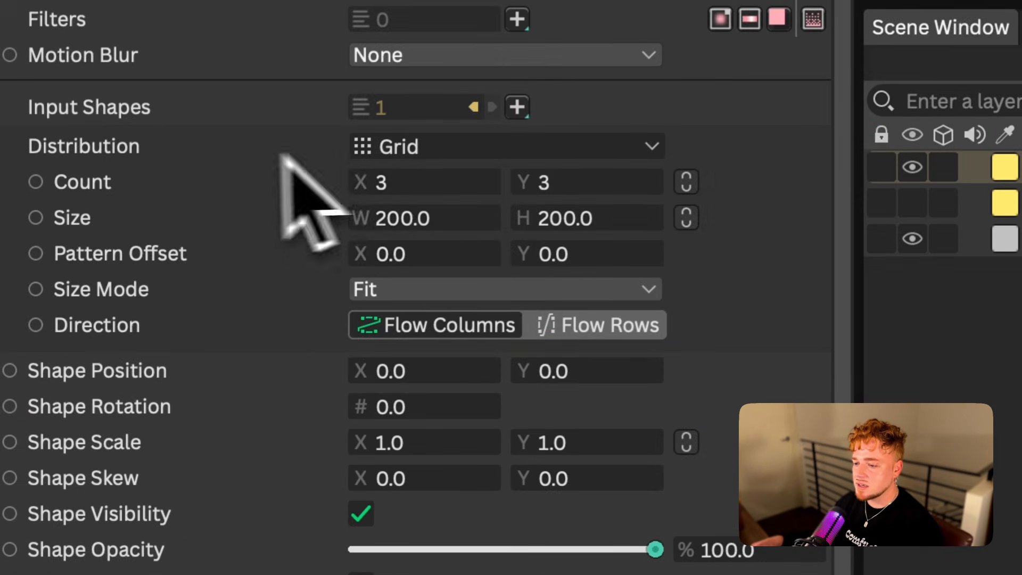
left_click(651, 147)
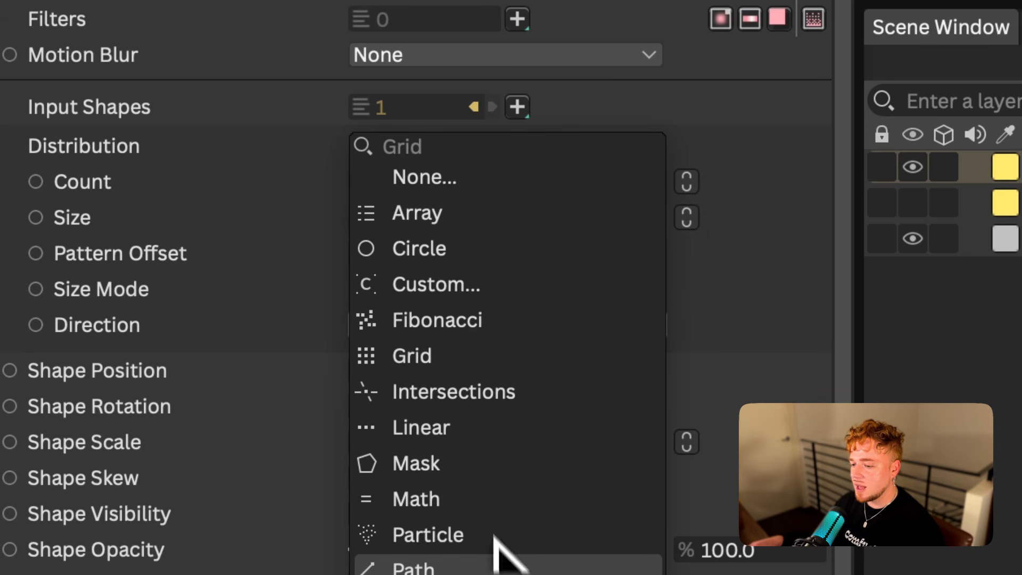
left_click(473, 569)
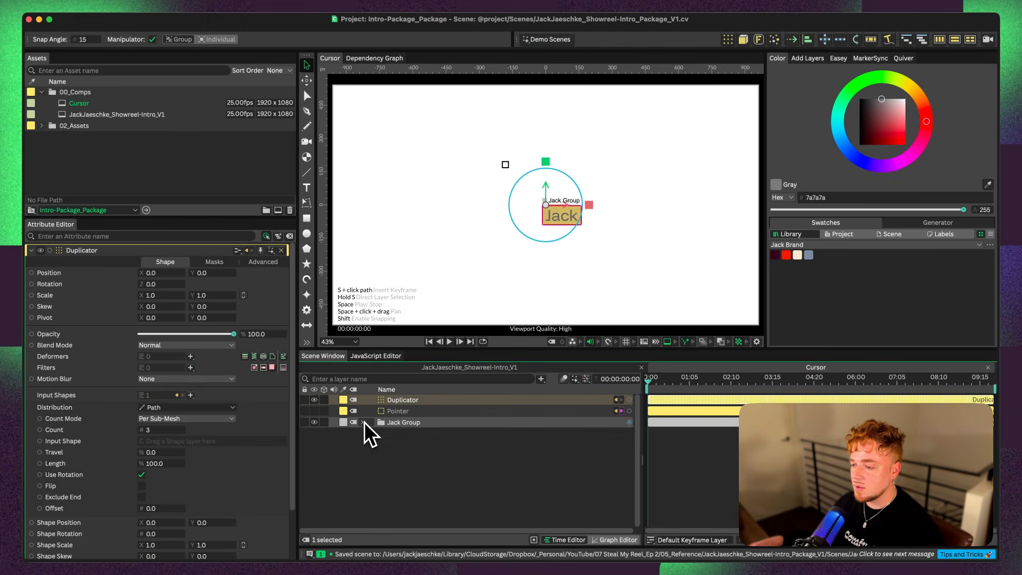
Connect the name's background shape as the input shape for the Duplicator's path distribution
left_click(363, 422)
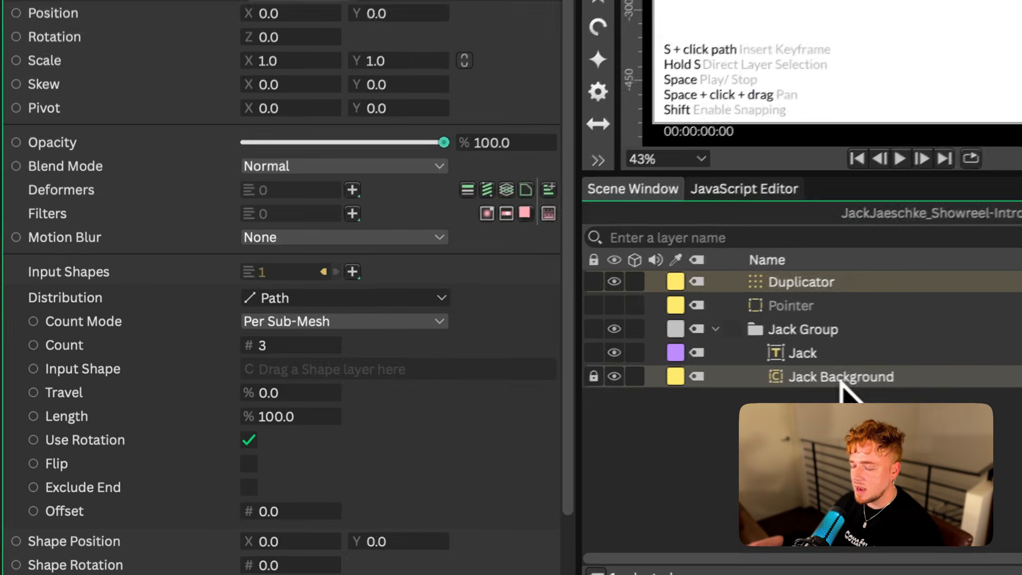
left_click_drag(843, 379, 463, 375)
scroll(676, 161, "up", 10)
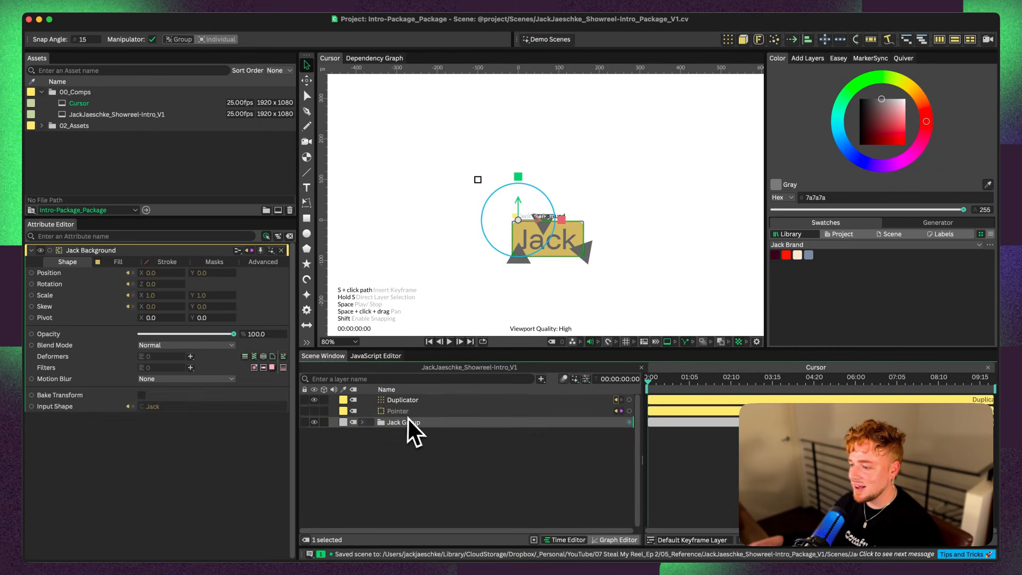
Set the Duplicator's count to 1 and its shape rotation to 180
left_click(411, 415)
scroll(558, 213, "up", 8)
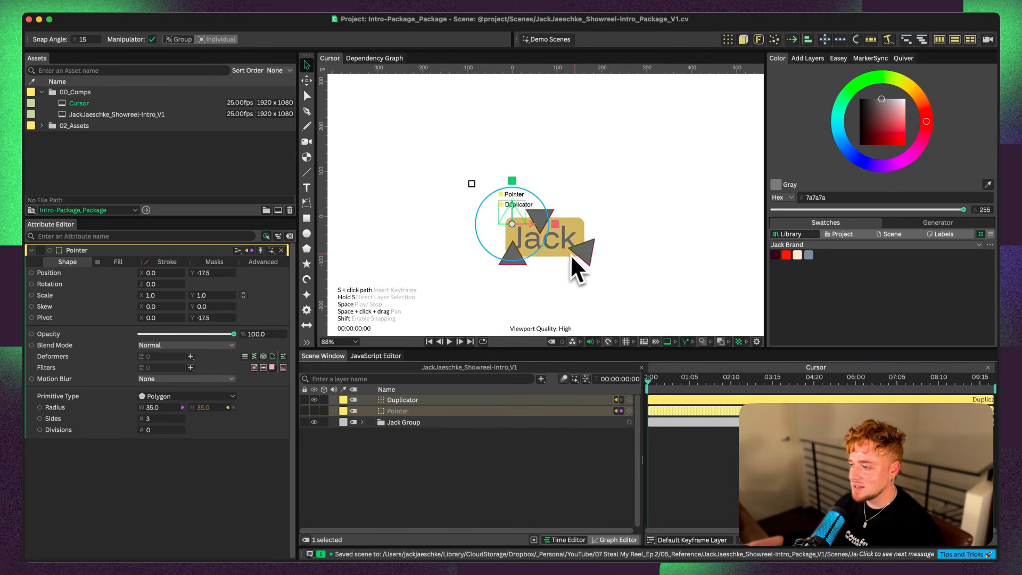
left_click(492, 254)
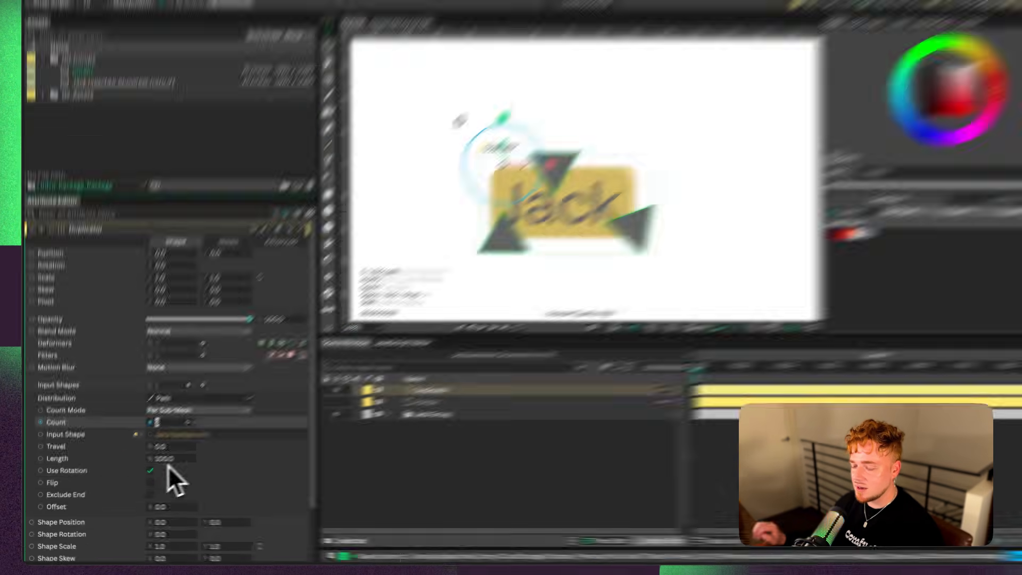
double_click(183, 430)
type("2")
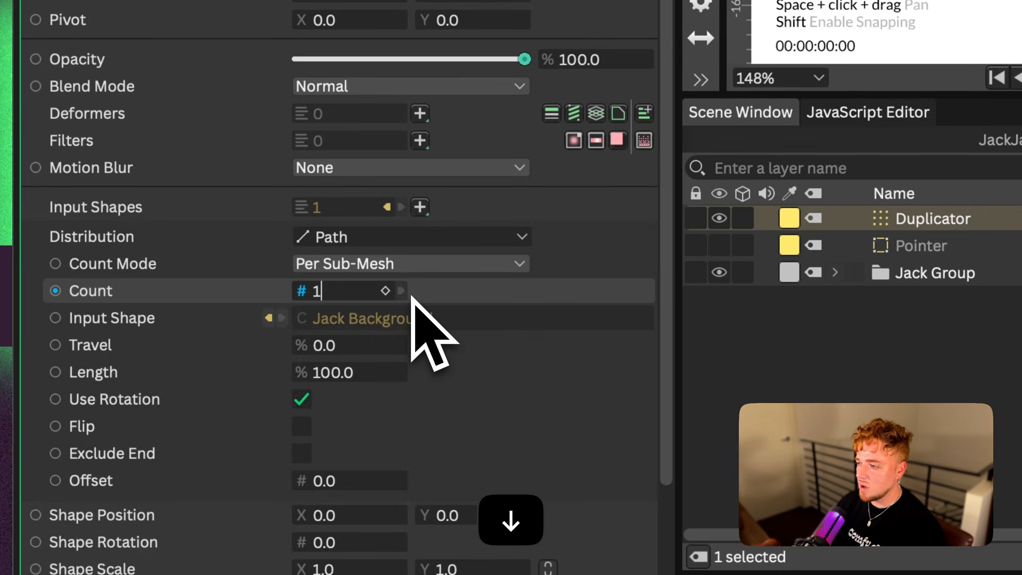
key("Return")
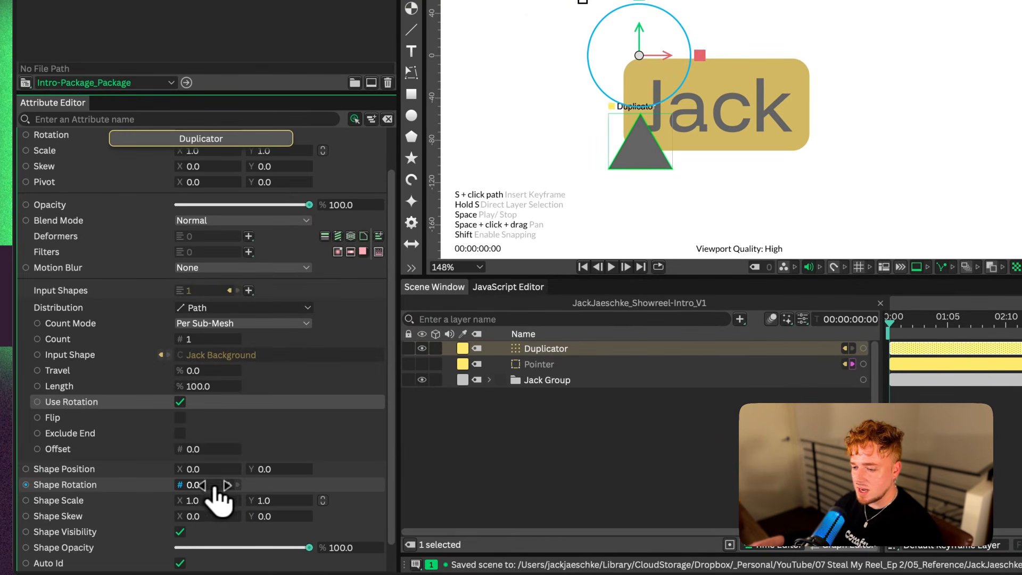
left_click_drag(214, 487, 332, 497)
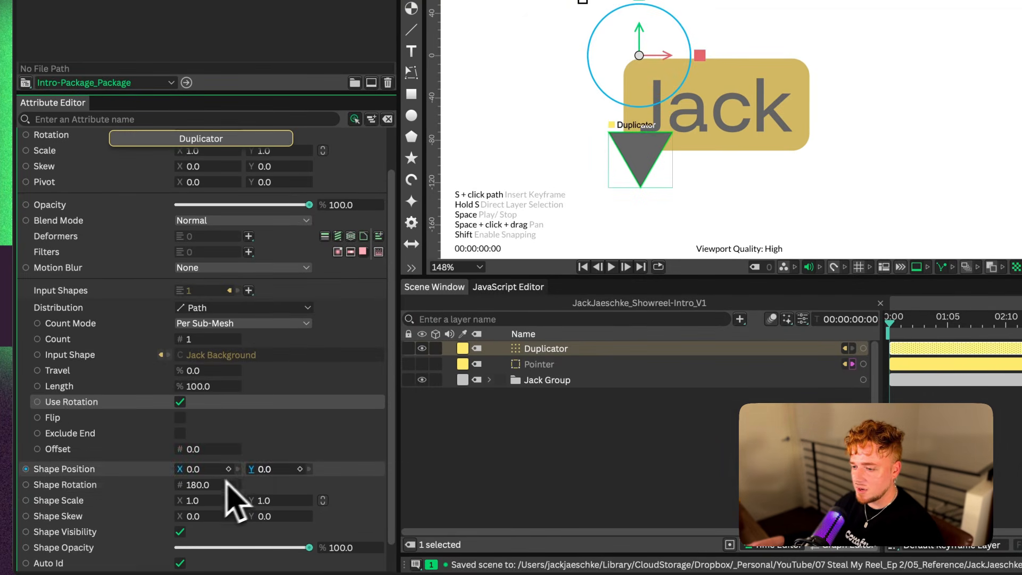
Try moving the pointer along the background's path by varying the Duplicator's travel, and return travel to 0
scroll(240, 493, "up", 1)
mouse_move(205, 426)
left_mouse_down()
mouse_move(335, 443)
mouse_move(189, 424)
left_mouse_up()
left_click(192, 423)
type("0")
key("Return")
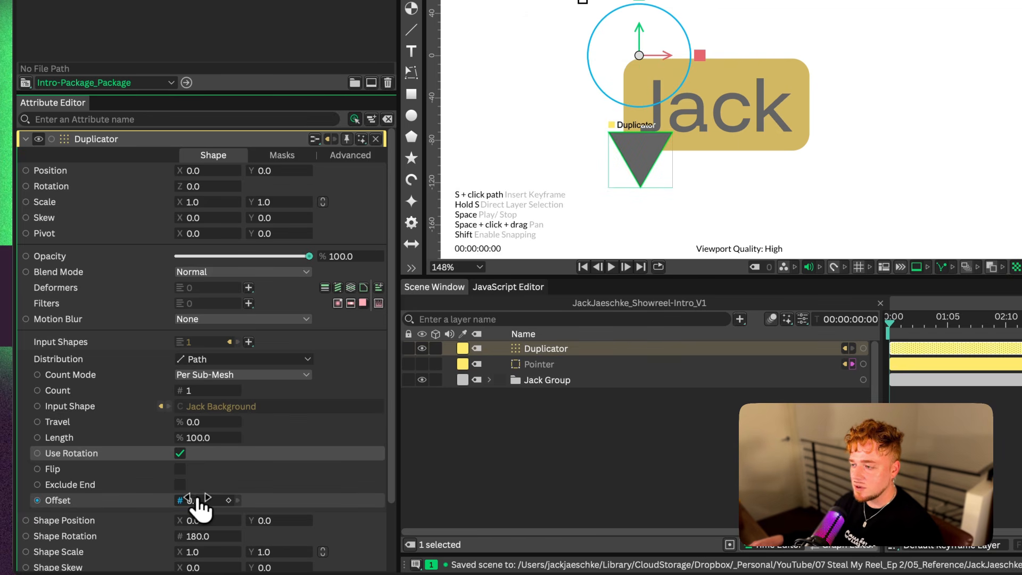
Set the Duplicator's offset to -35 and its travel to 147% to position the pointer outside the background
left_click_drag(208, 499, 96, 492)
left_click_drag(35, 478, 33, 478)
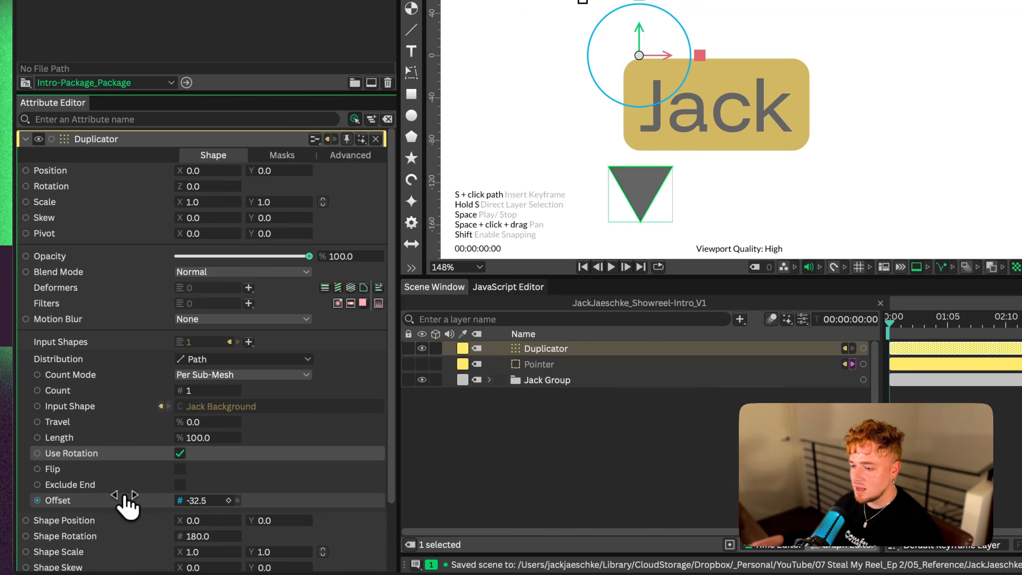
left_click_drag(133, 506, 200, 514)
key("Left")
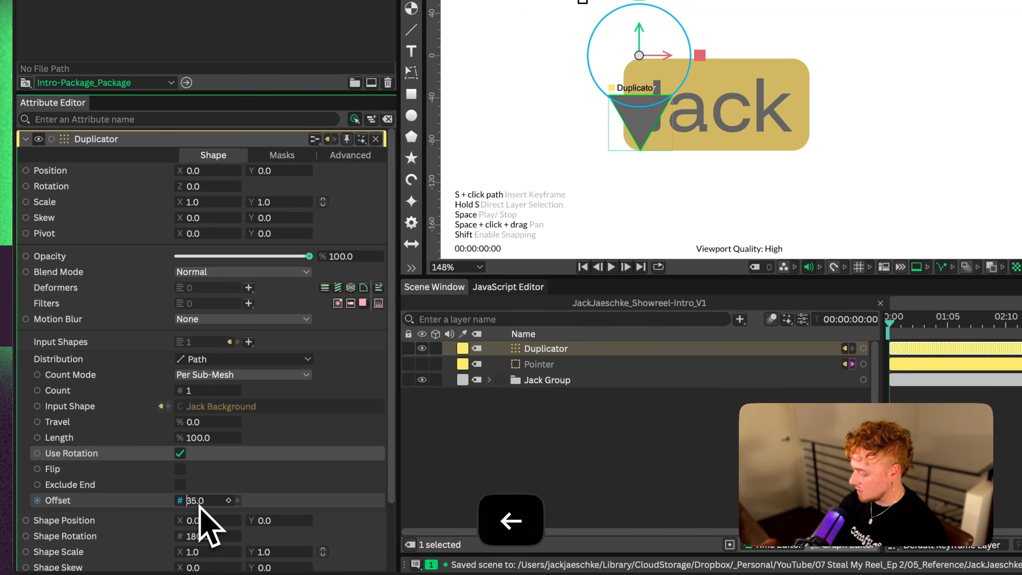
type("-")
key("Return")
left_click_drag(202, 422, 310, 449)
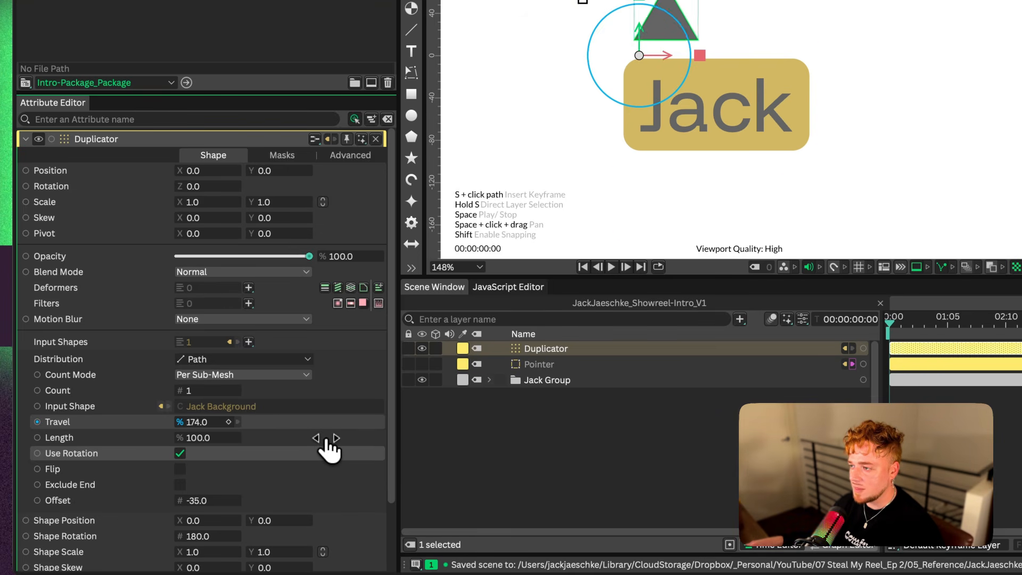
left_click_drag(329, 450, 307, 445)
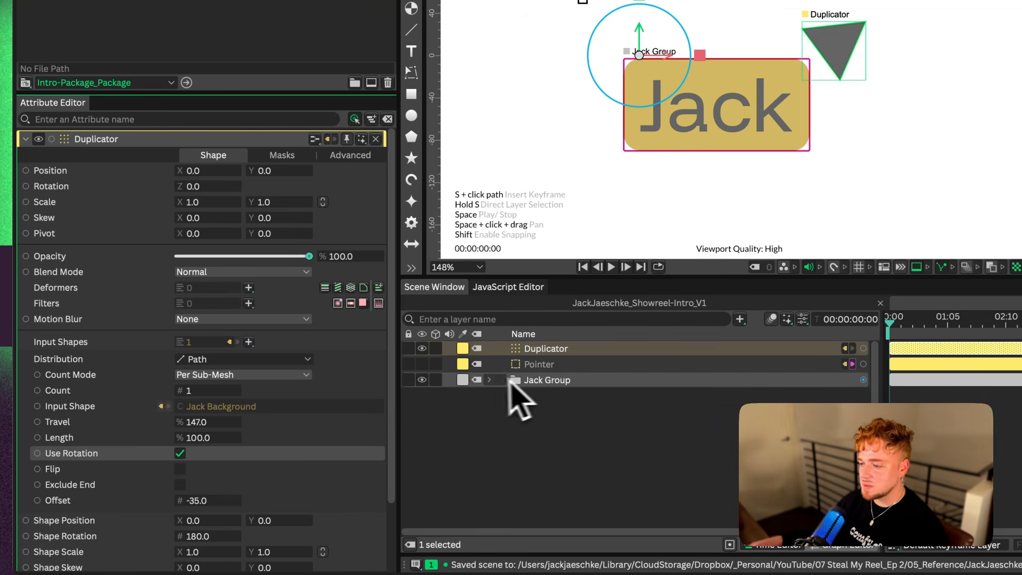
Append the filler characters "adkfbsdjfbskjdfb" to the name text inside its group to test a longer tag
left_click(490, 380)
left_click(524, 396)
left_click(136, 360)
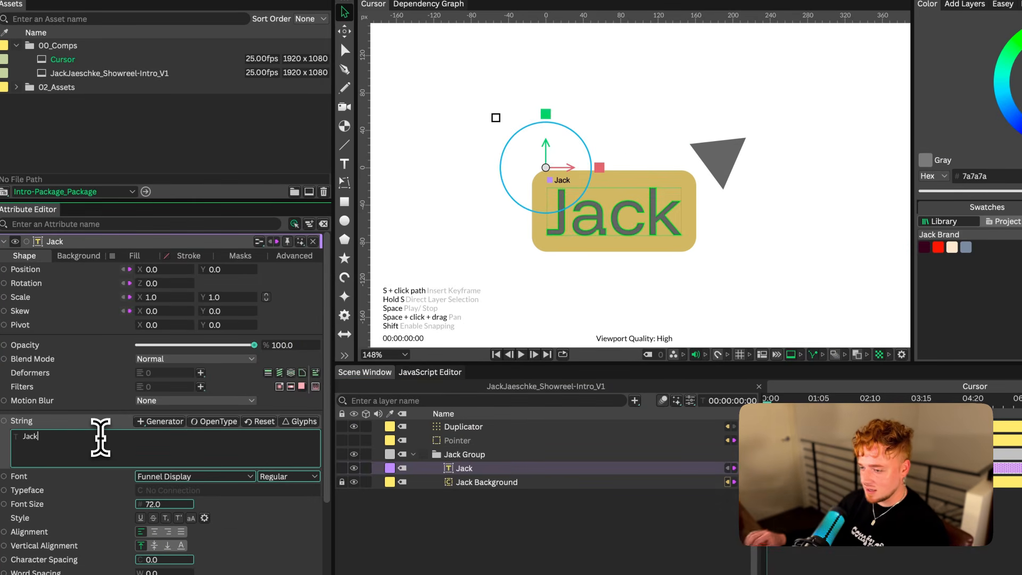
type("adkfbsdjfbskjdfb")
scroll(791, 128, "down", 5)
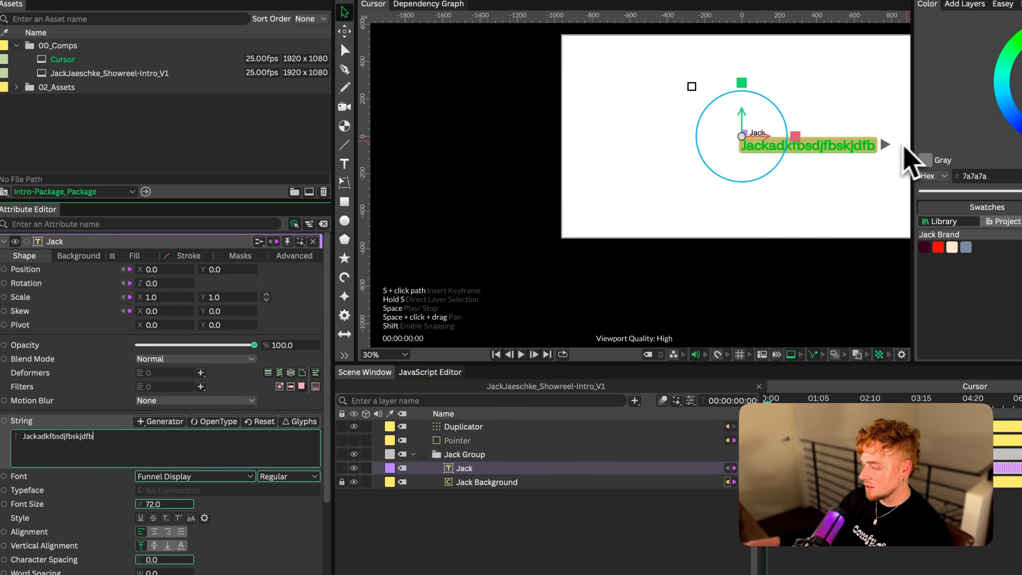
scroll(904, 148, "up", 4)
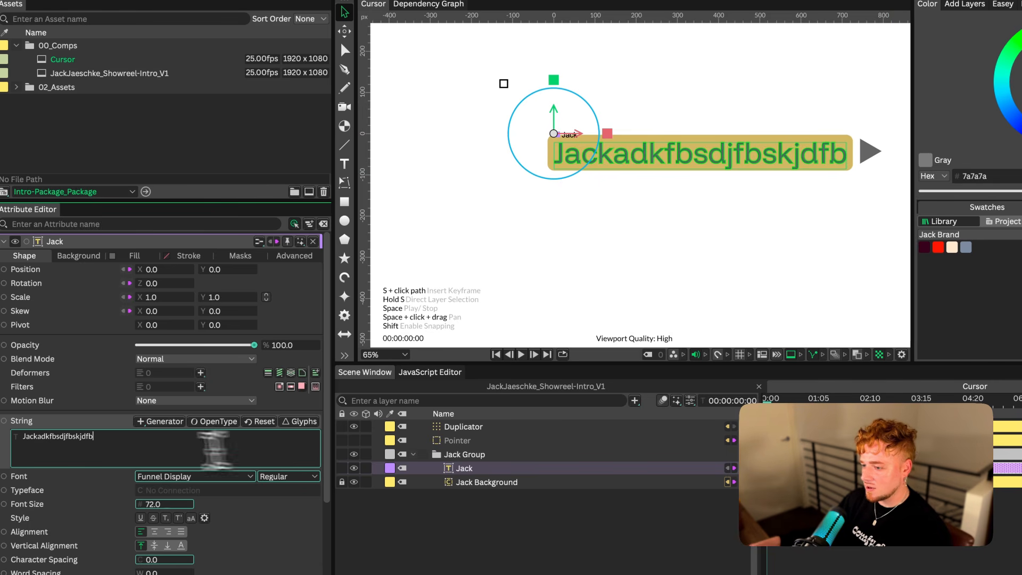
Add two more filler lines, "SDsdfsdffsdsdf" and "dsfdfdf", below the name text
key("Return")
type("SDsdfsdffsdsdf")
key("Return")
type("dsf")
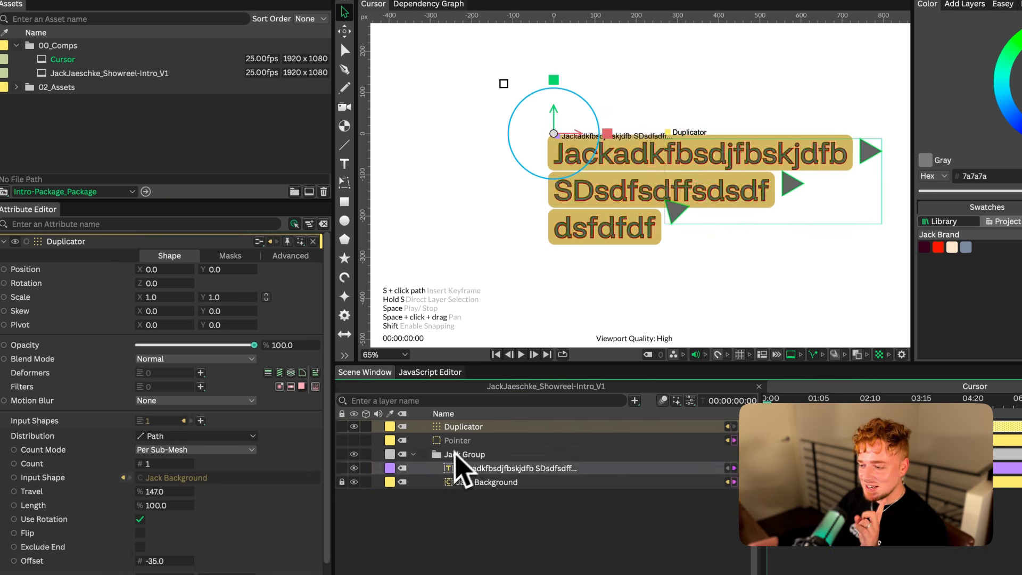
Set the text layer's background mode to Document so one background covers all lines
left_click(479, 482)
left_click(479, 468)
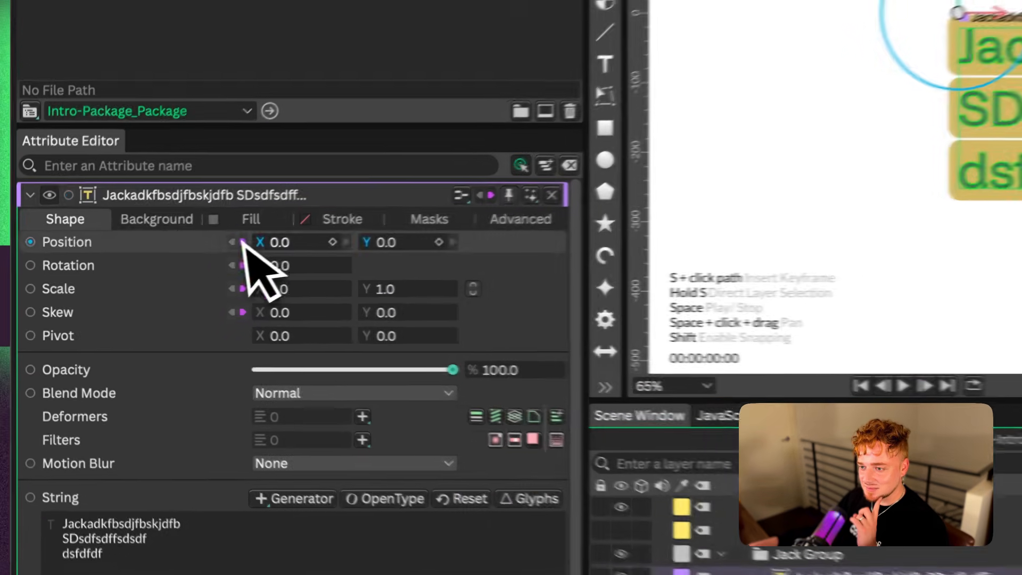
left_click(83, 255)
left_click(342, 265)
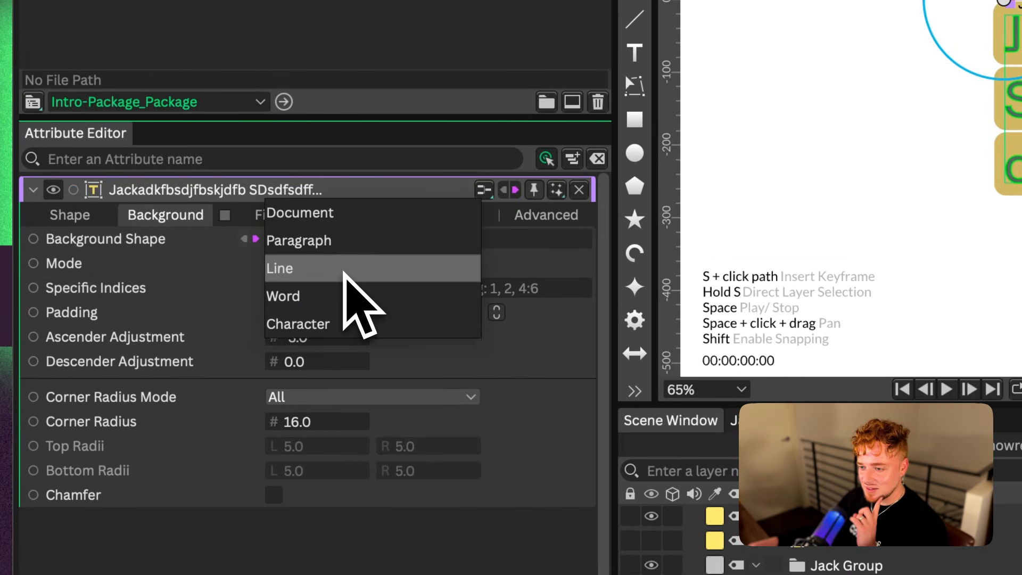
left_click(319, 212)
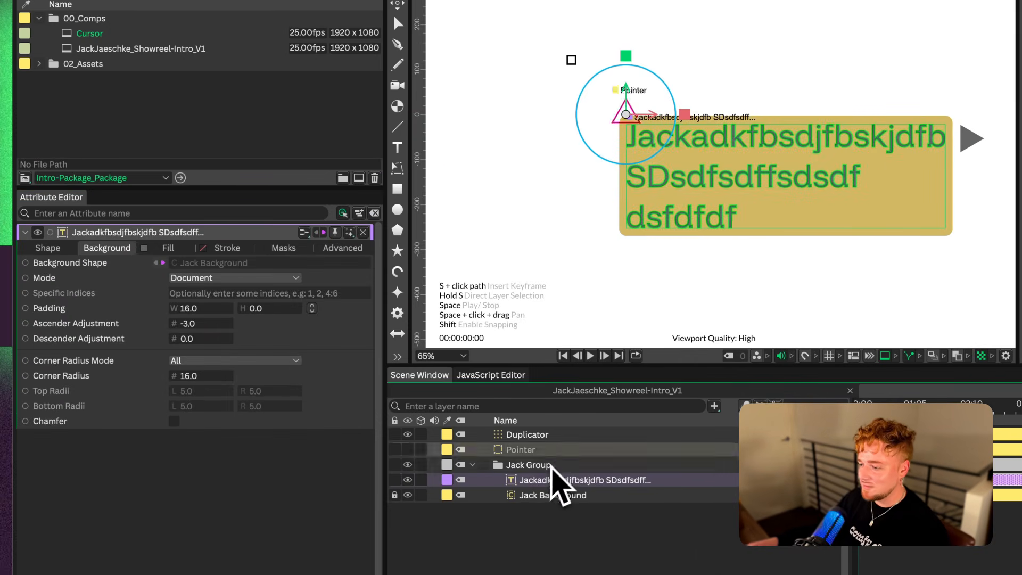
Set the Duplicator's travel to 43% and collapse the name group in the layer list
left_click(583, 435)
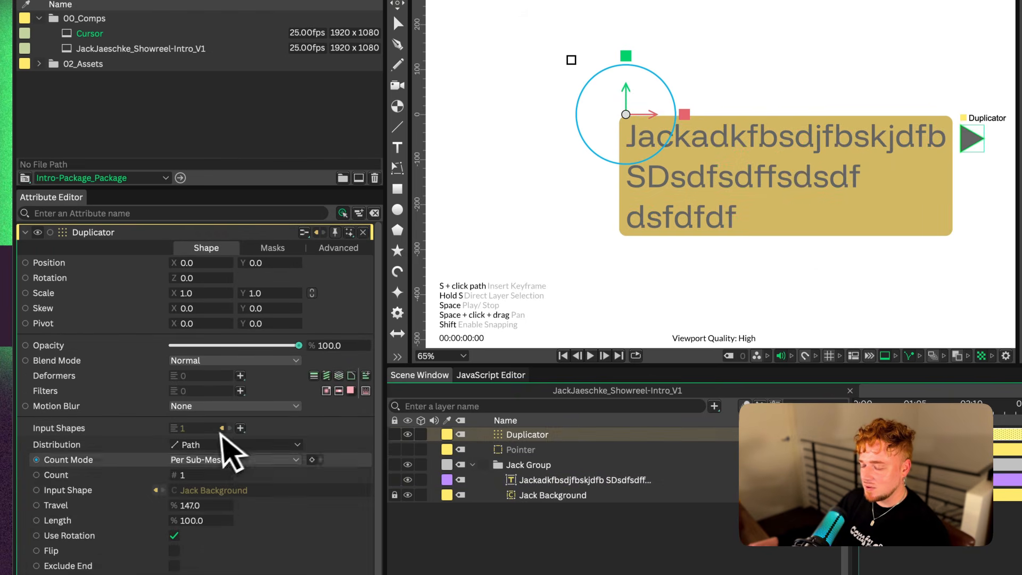
left_click_drag(221, 507, 212, 510)
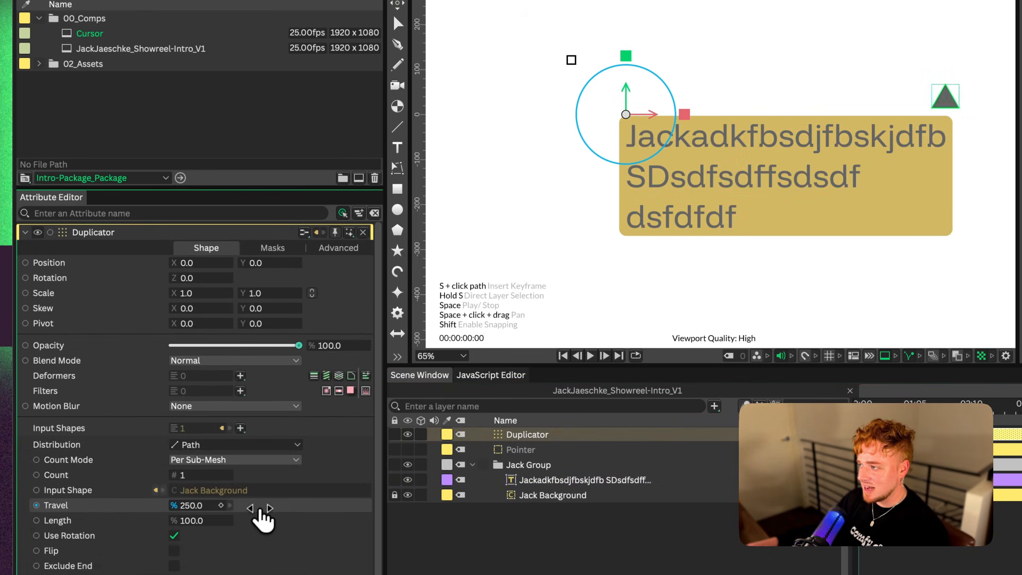
left_click_drag(261, 511, 233, 510)
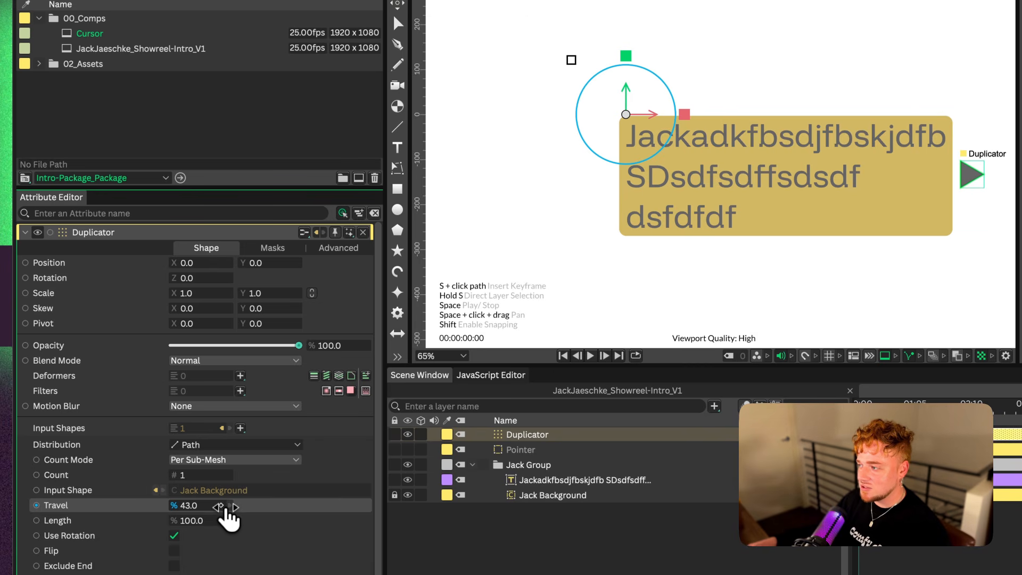
left_click(472, 465)
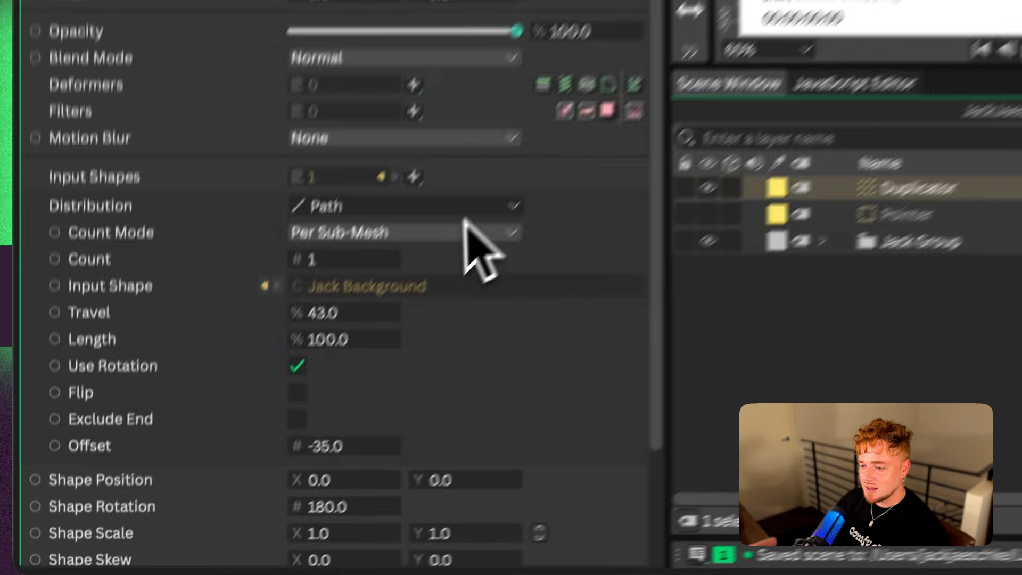
left_click(264, 447)
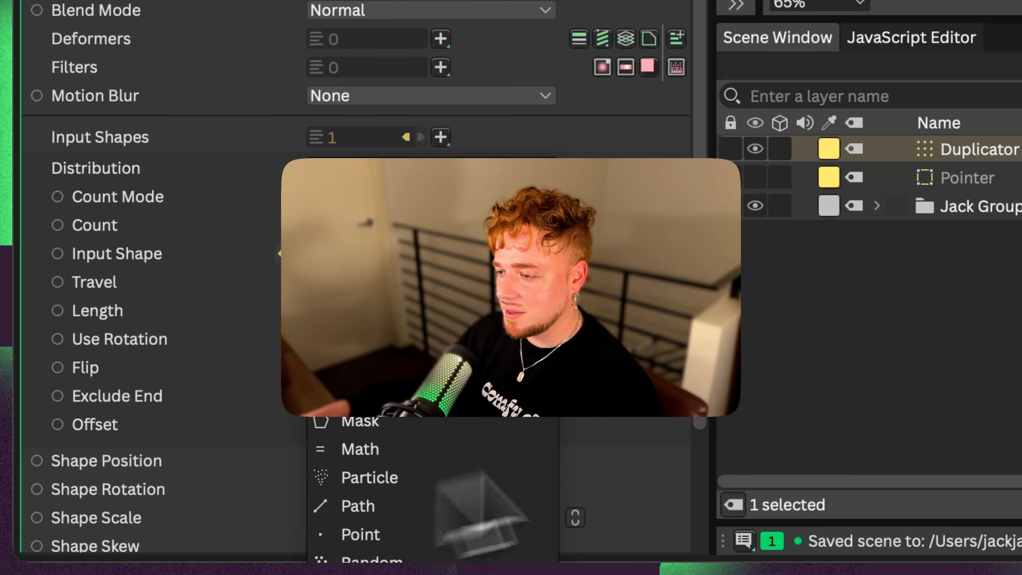
left_click(1000, 343)
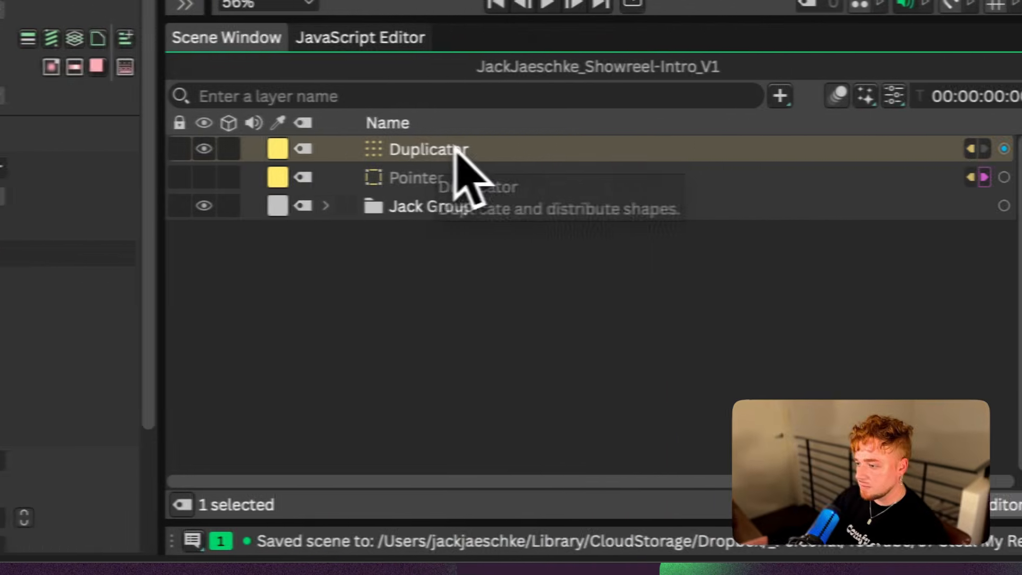
Rename the Duplicator as Pointer Duplicator, parent the Pointer shape to it, and collapse its contents
key("Return")
type("Pointer Du")
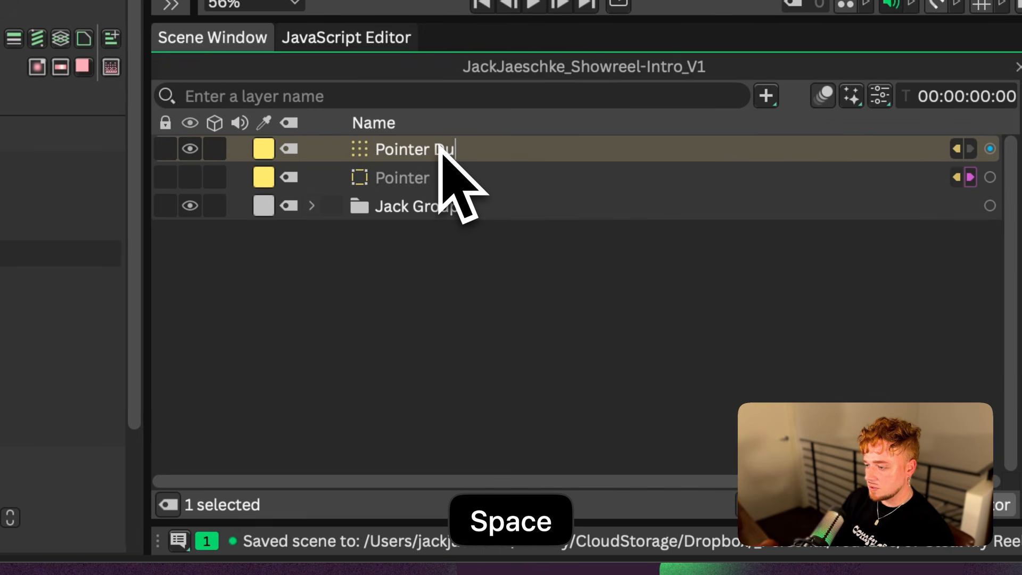
type("plicator")
key("Return")
left_click(393, 181)
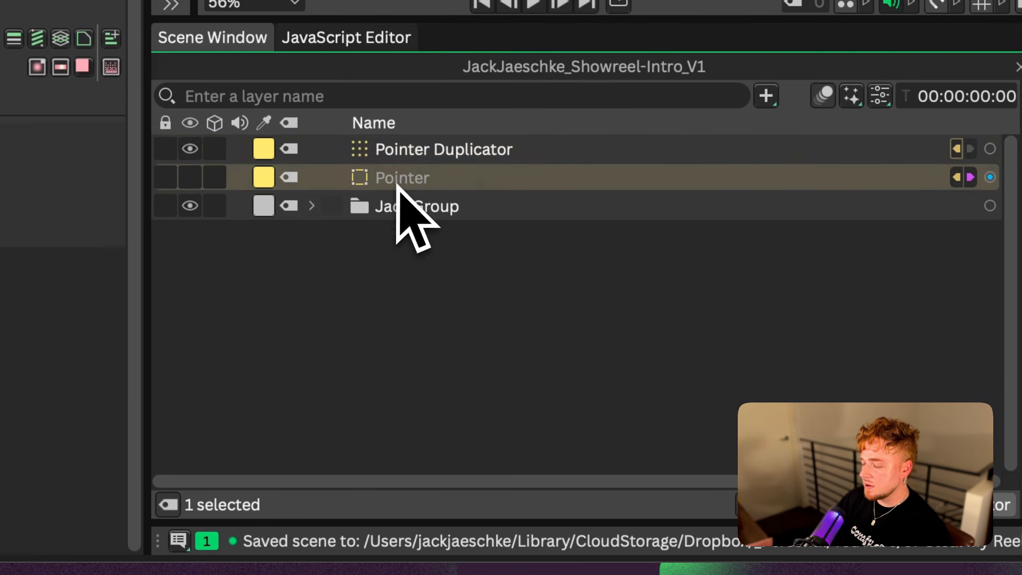
left_click_drag(399, 187, 438, 153)
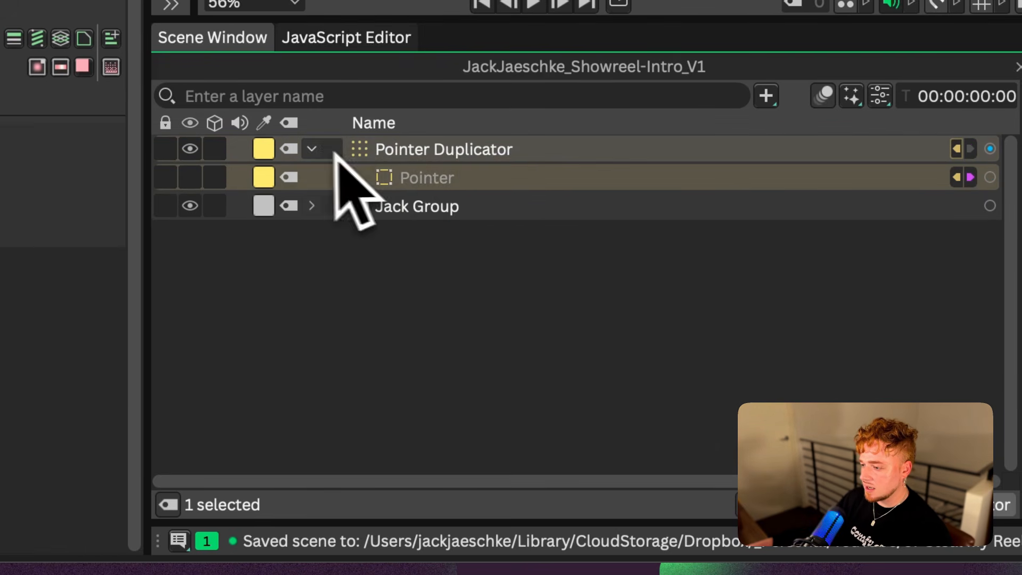
left_click(312, 150)
Delete the filler text from the text layer in the name group, leaving only the name, and save the scene
left_click(380, 167)
left_click(312, 178)
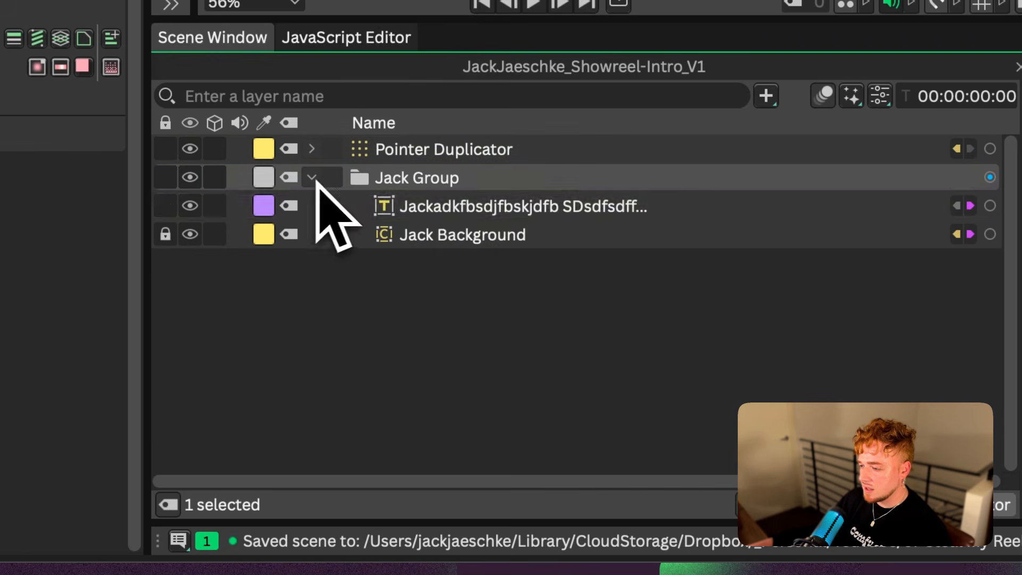
left_click(440, 209)
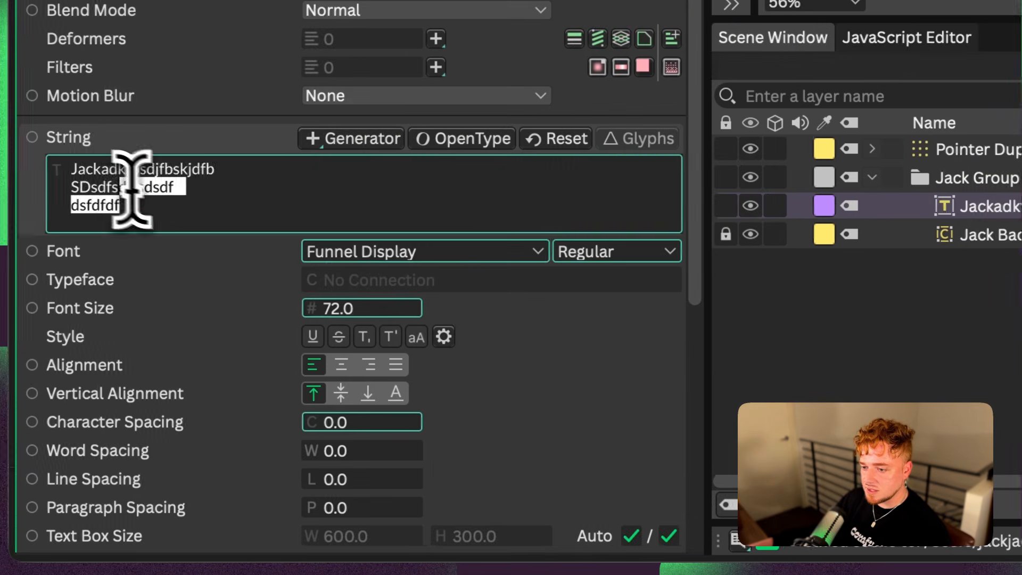
key("BackSpace")
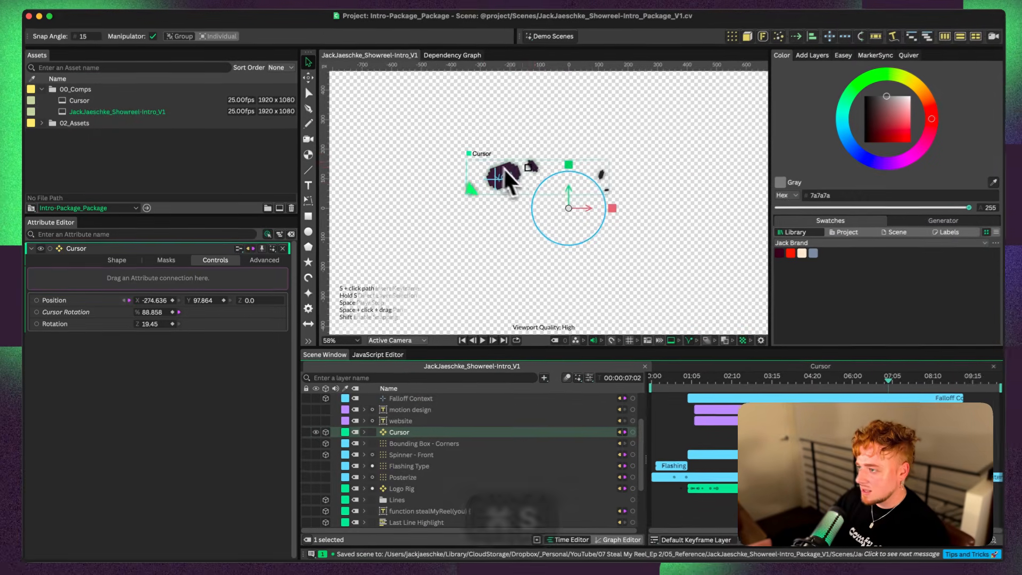
key("super+s")
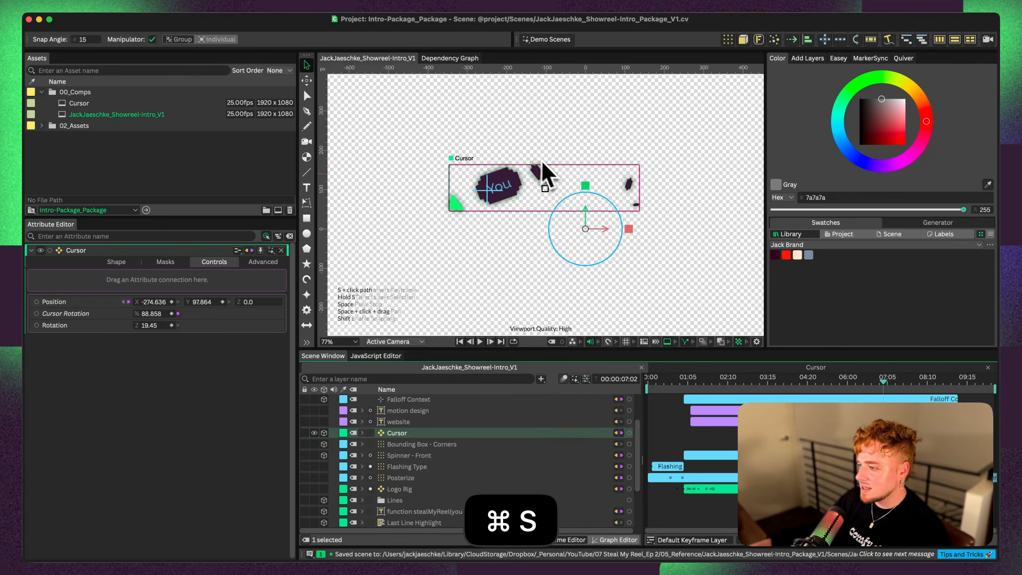
Examine the finished cursor in the showreel intro composition, checking its movement and its Pointer and Tail layers
mouse_move(884, 383)
left_mouse_down()
mouse_move(934, 386)
mouse_move(890, 387)
mouse_move(929, 391)
mouse_move(886, 397)
left_mouse_up()
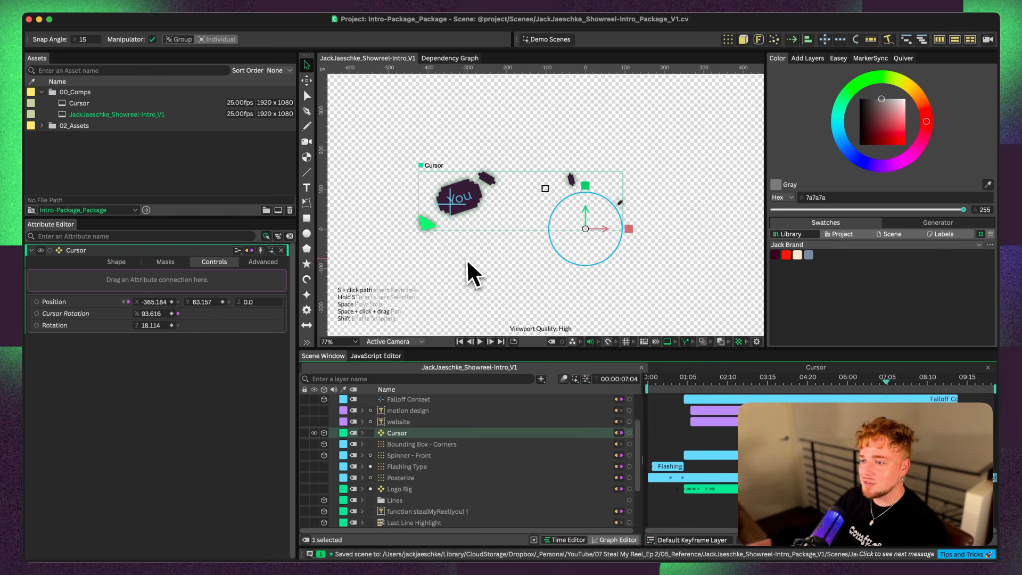
double_click(428, 224)
left_click(382, 492)
scroll(395, 492, "down", 2)
scroll(472, 487, "down", 1)
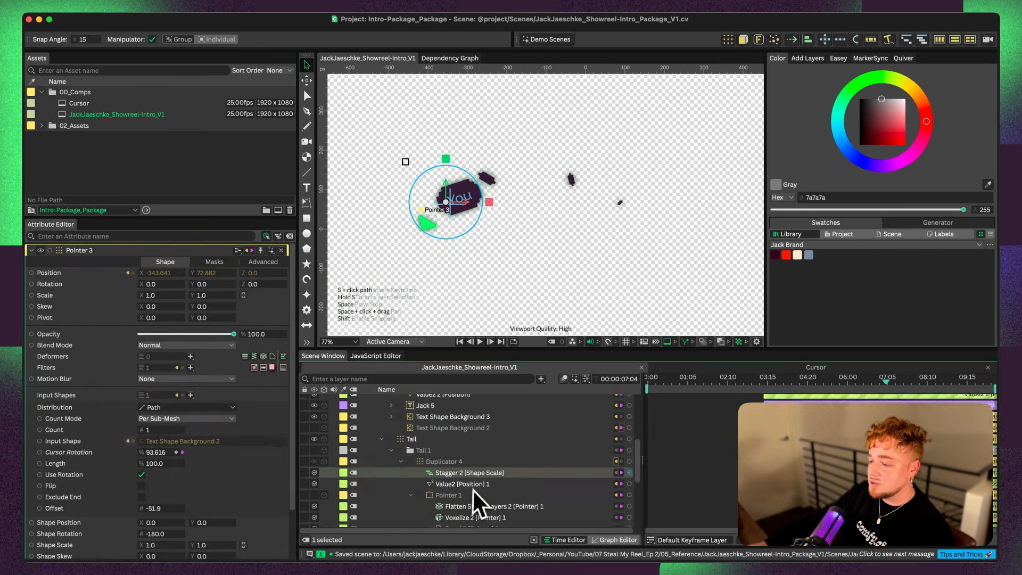
scroll(408, 456, "down", 2)
left_click(409, 453)
scroll(460, 452, "up", 2)
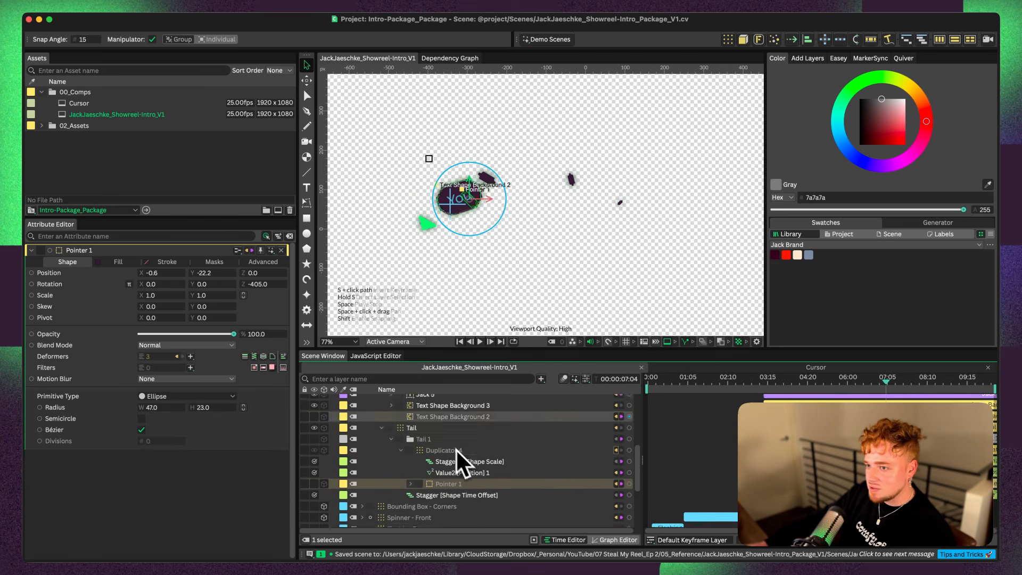
Switch back to the Cursor composition and add an ellipse shape
double_click(104, 102)
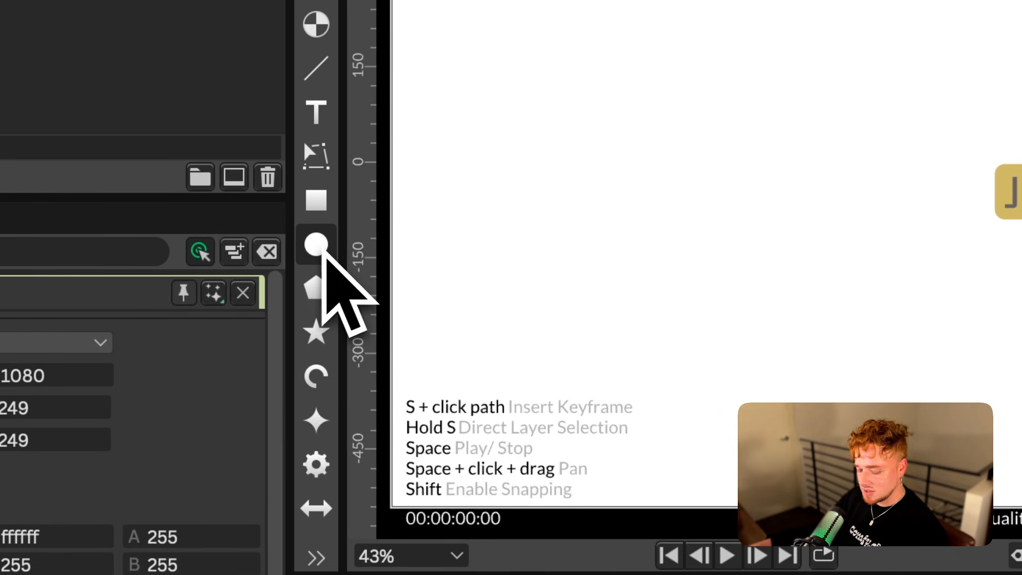
left_click(320, 247)
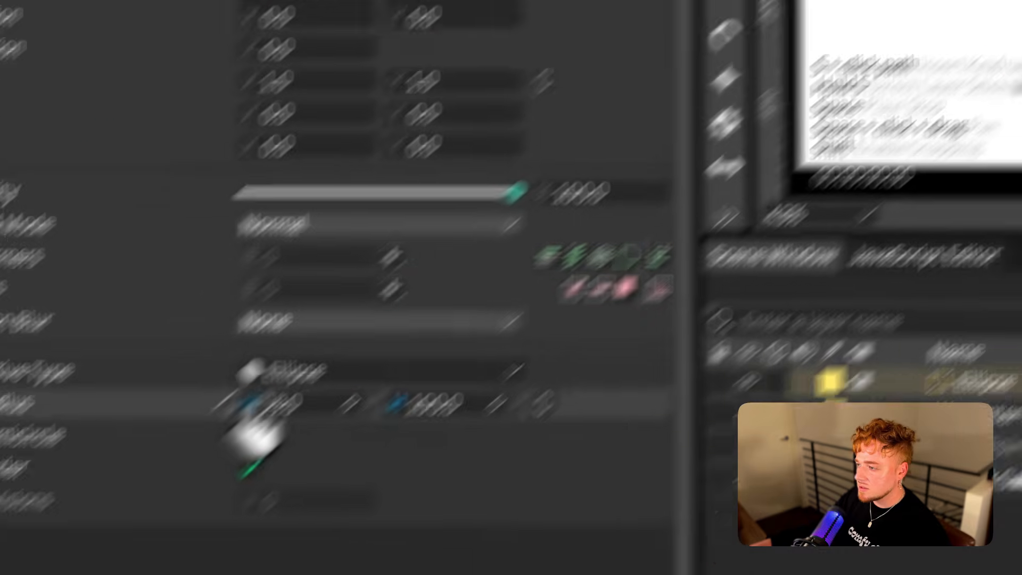
Narrow the ellipse into a slim vertical oval for the tail and add a Duplicator to it
left_click_drag(385, 314, 293, 298)
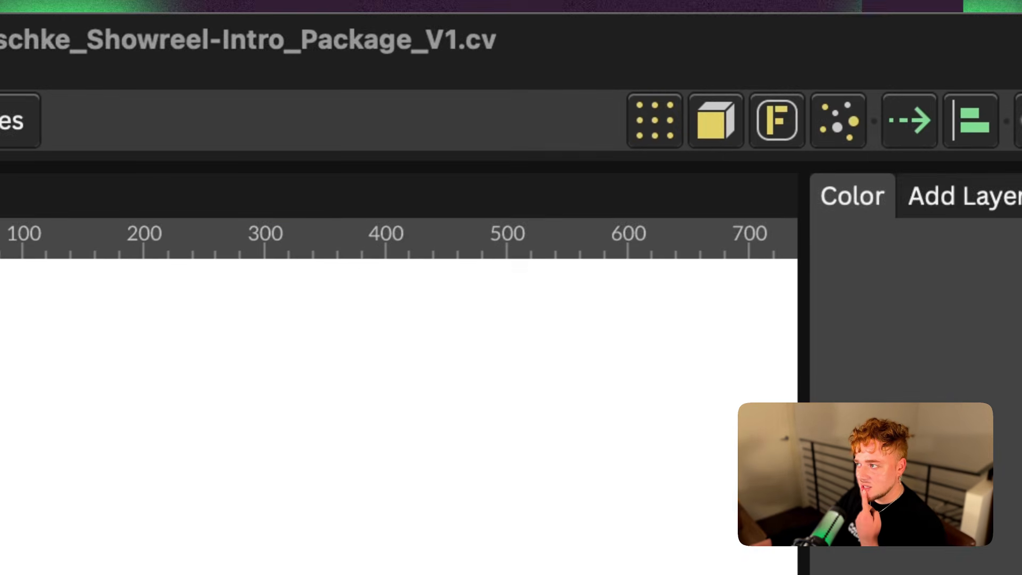
left_click(644, 132)
Rename the new Duplicator as Tail Duplicator and its ellipse as Tail Shape
left_click(364, 425)
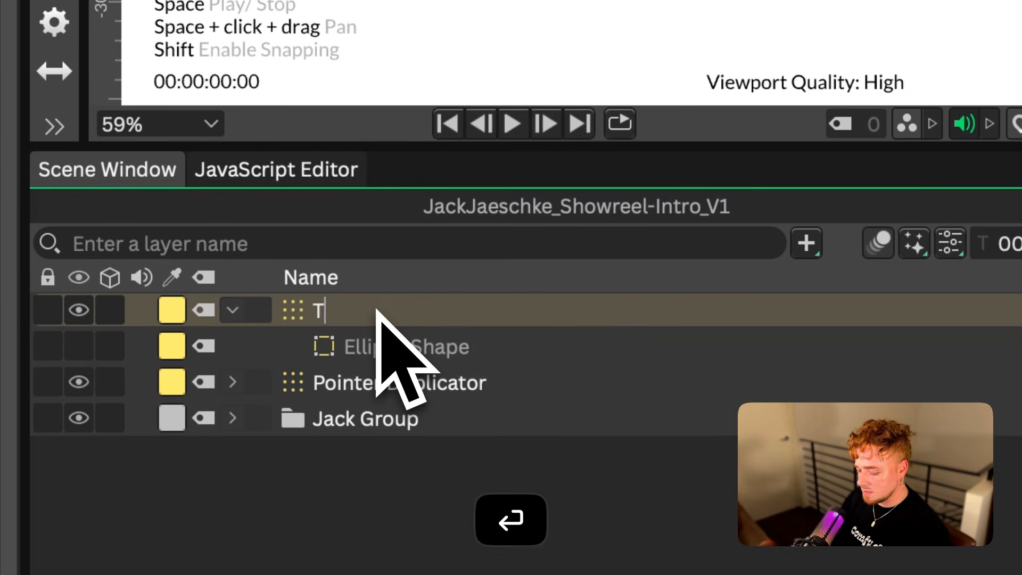
type("ail")
key("Tab")
type("Tail Shape")
key("Return")
left_click(424, 324)
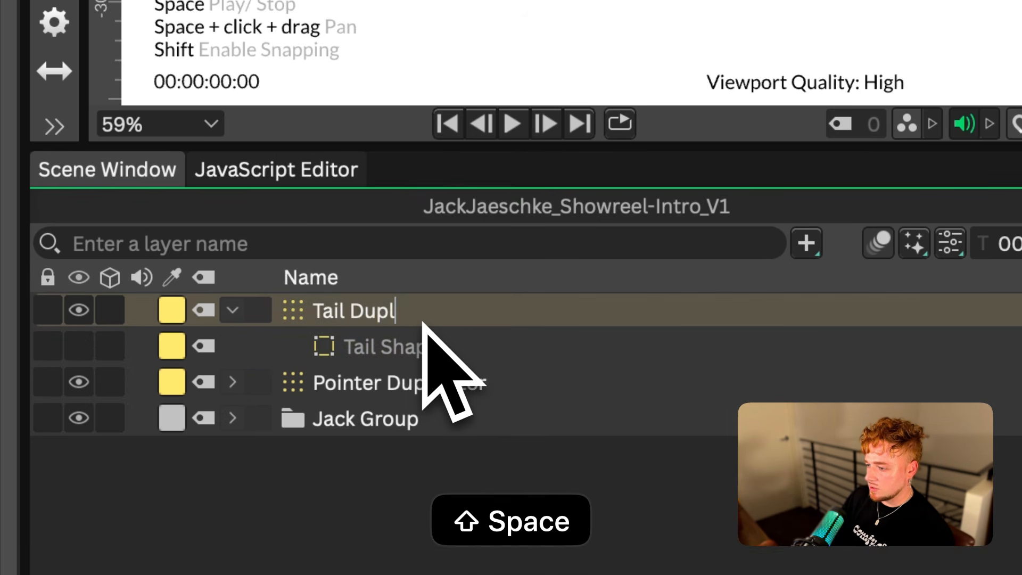
type("Duplicator")
key("Return")
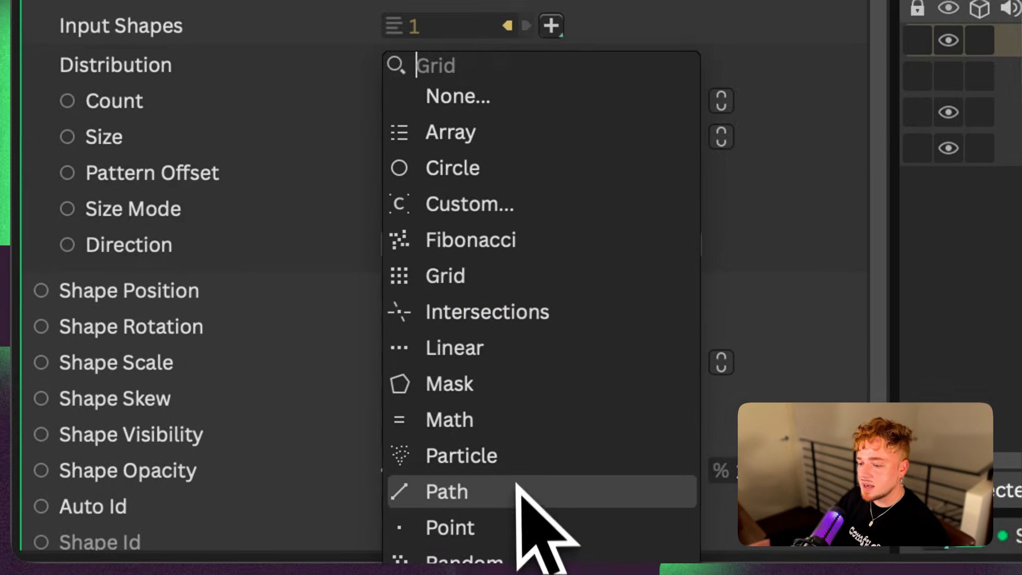
Distribute the Tail Duplicator with Path along the name background layer, set its Count to 1, and undo the trial Offset change
left_click(515, 490)
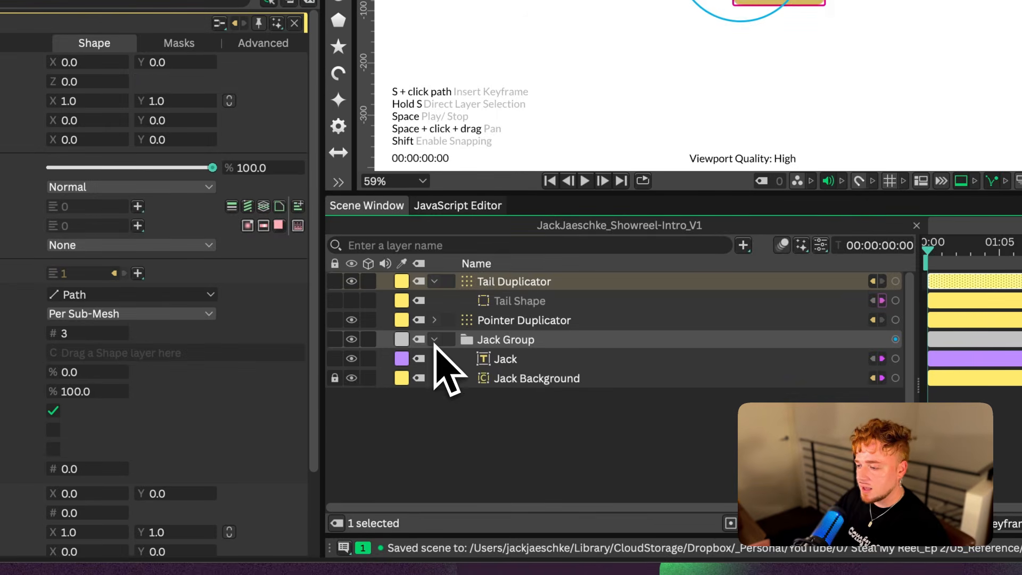
left_click(538, 378)
left_click_drag(541, 381, 158, 356)
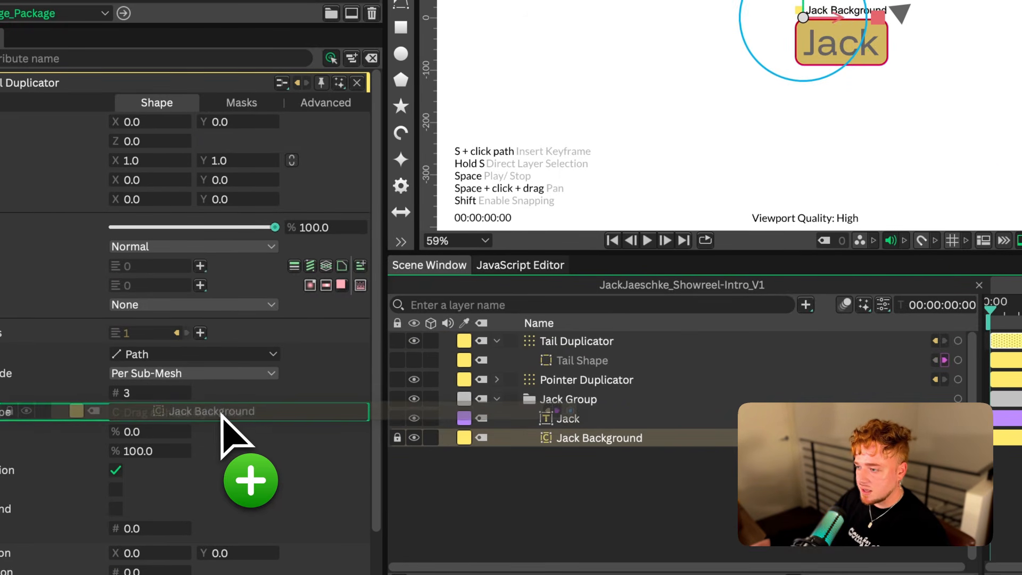
left_click_drag(222, 417, 222, 418)
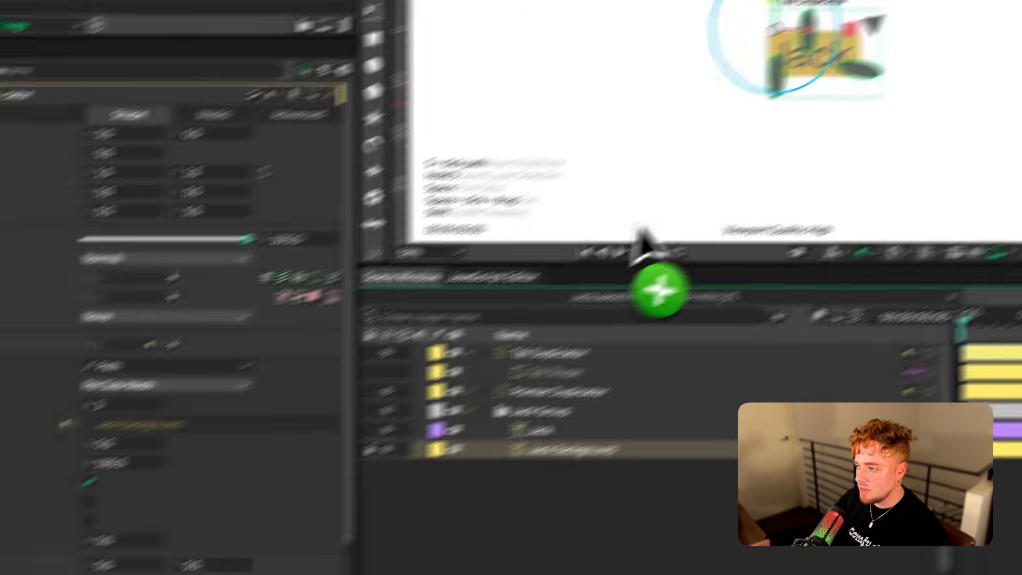
scroll(859, 69, "up", 4)
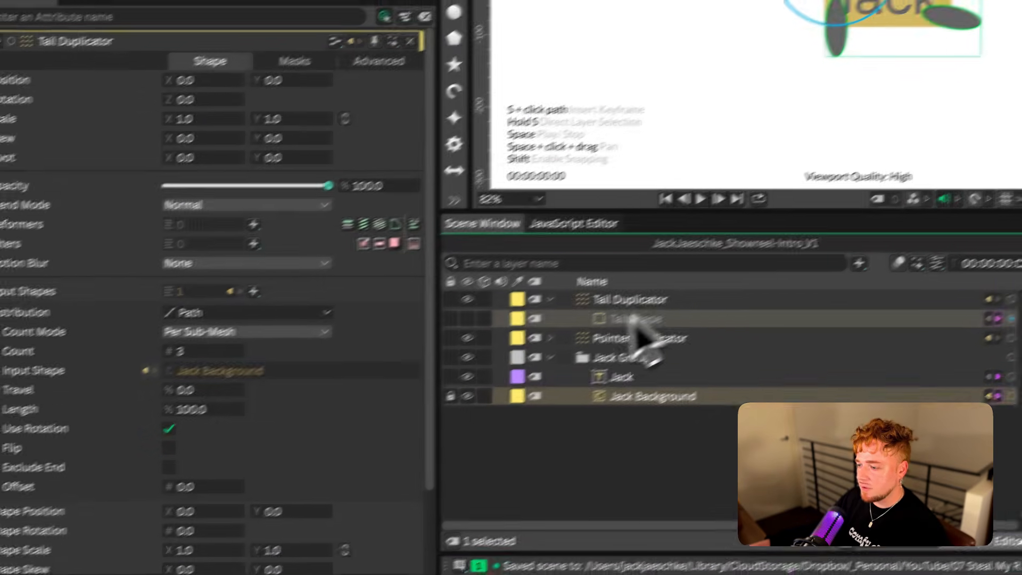
left_click(367, 442)
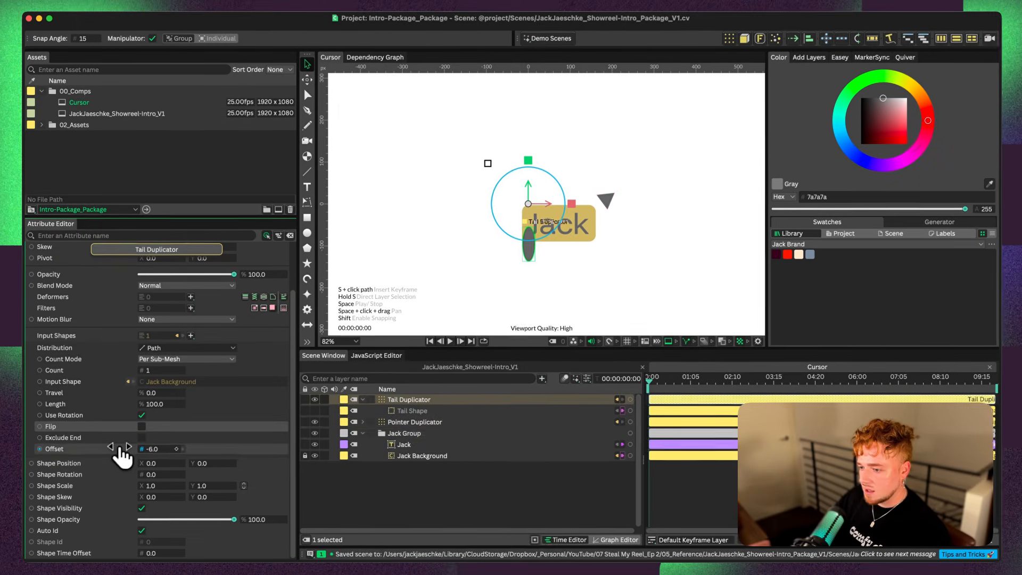
key("super+z")
Connect the Pointer Duplicator's Offset to the Tail Duplicator's Path.Offset, test the link with a different offset, and undo the test
left_click(413, 426)
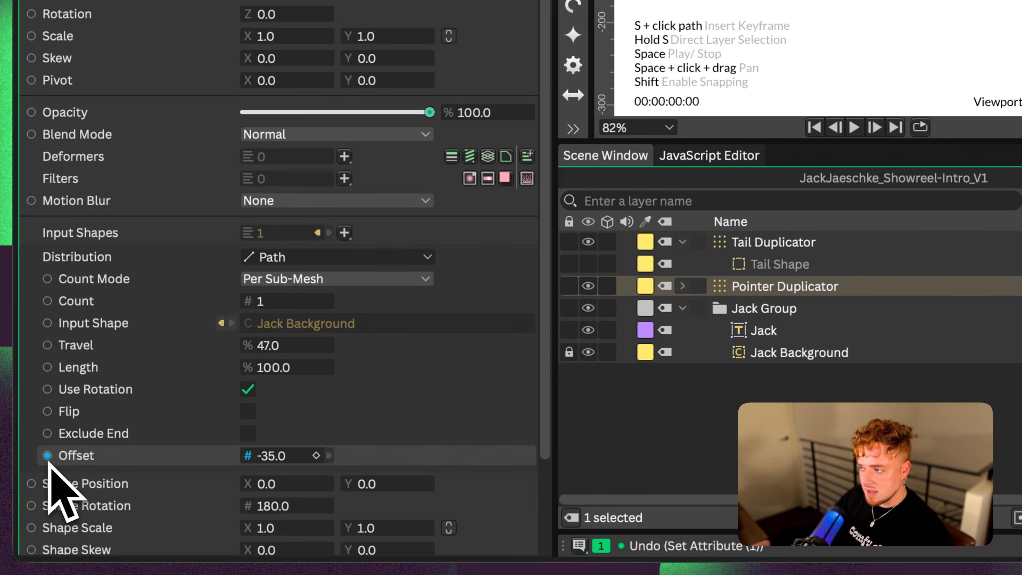
left_click_drag(51, 462, 50, 459)
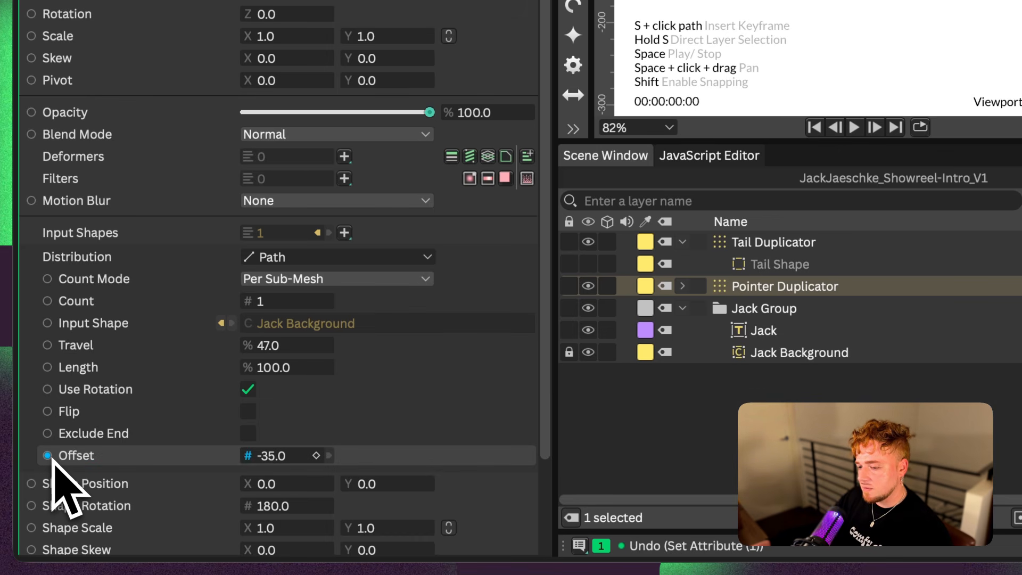
left_click_drag(49, 461, 48, 460)
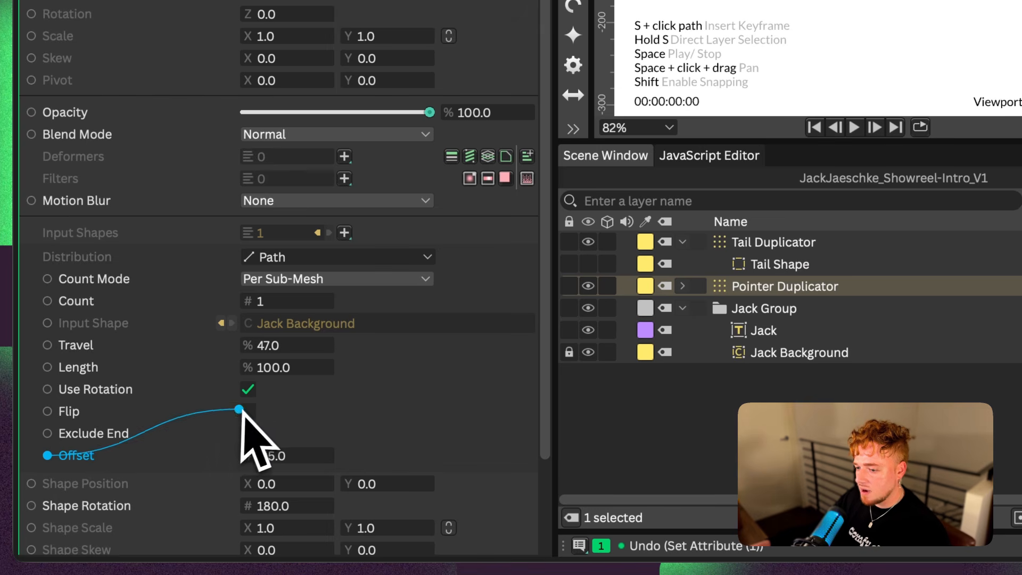
left_click_drag(239, 410, 768, 242)
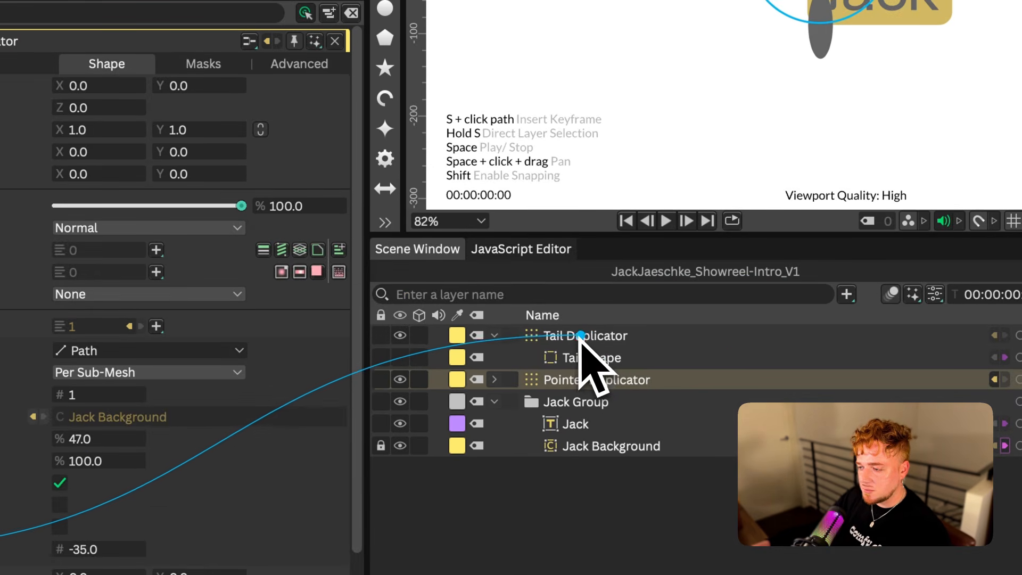
left_click_drag(583, 334, 586, 341)
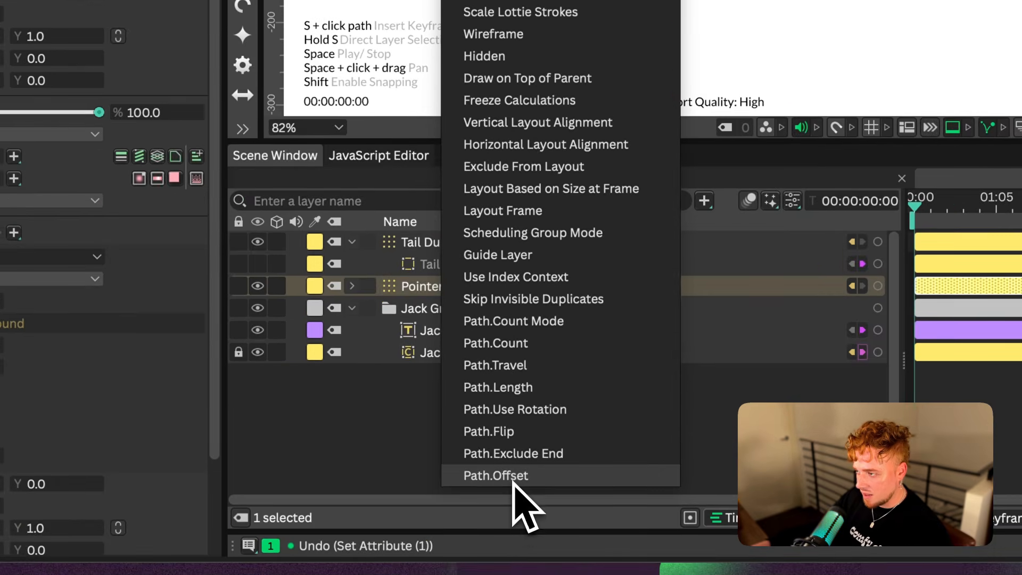
left_click(503, 475)
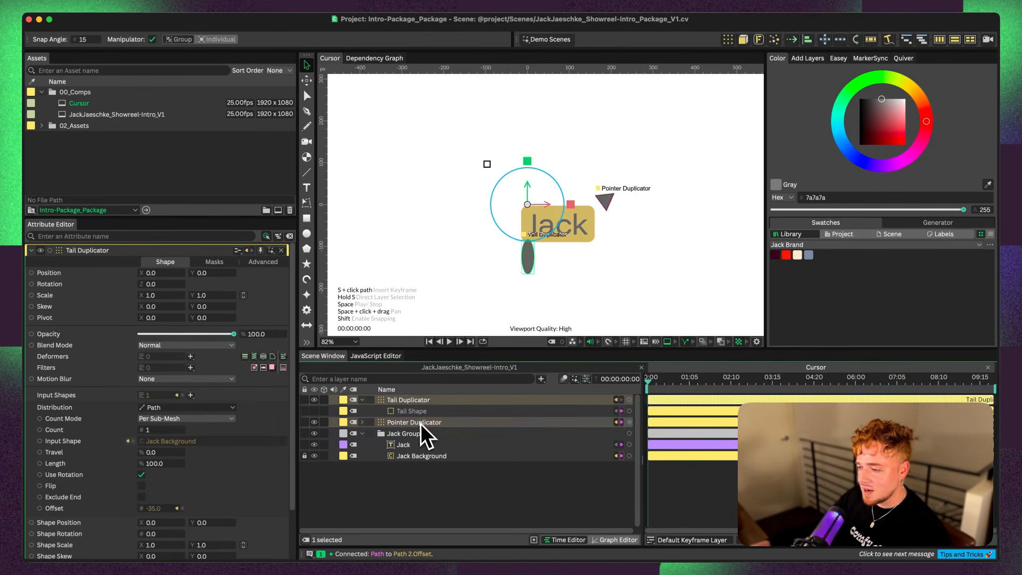
left_click(418, 423)
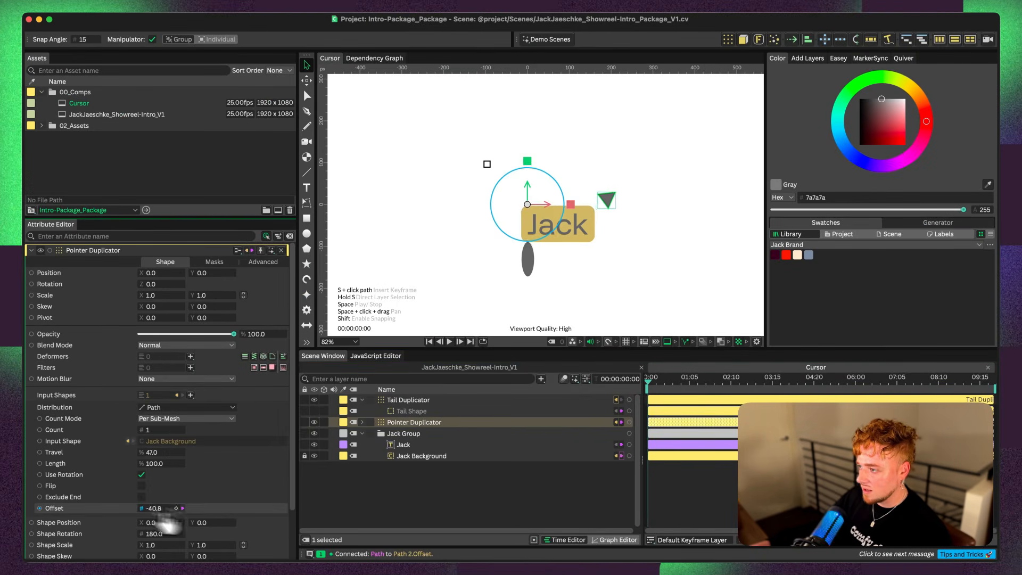
key("super+z")
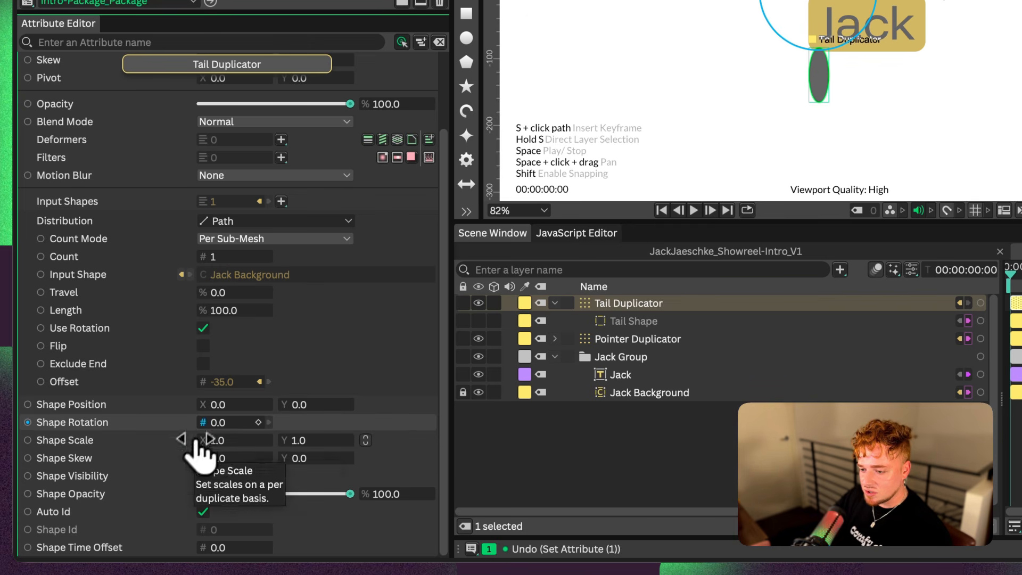
Set the Tail Duplicator's Shape Rotation to 90 and undo the trial Travel change
left_click_drag(219, 426, 215, 426)
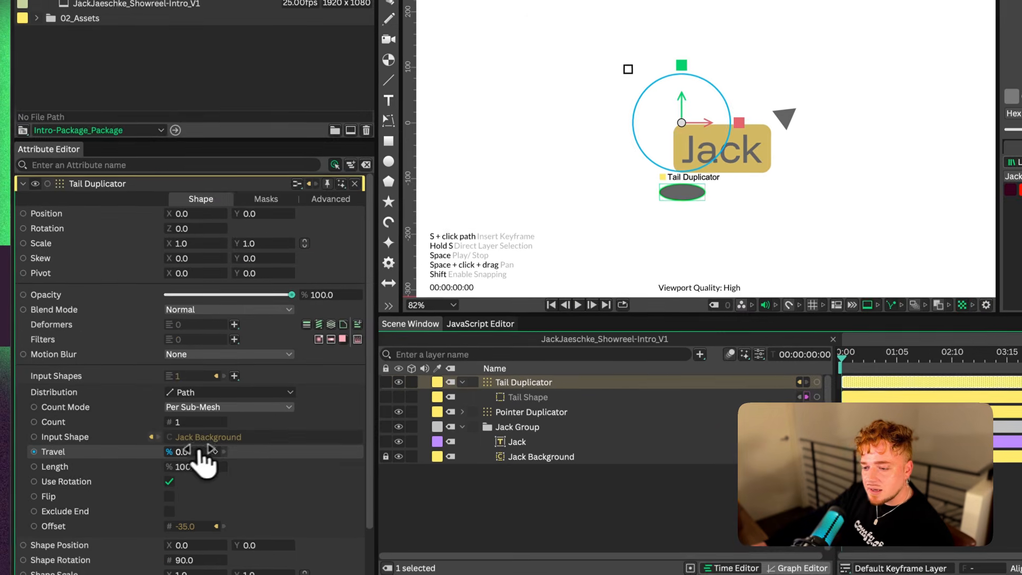
left_click_drag(232, 293, 254, 294)
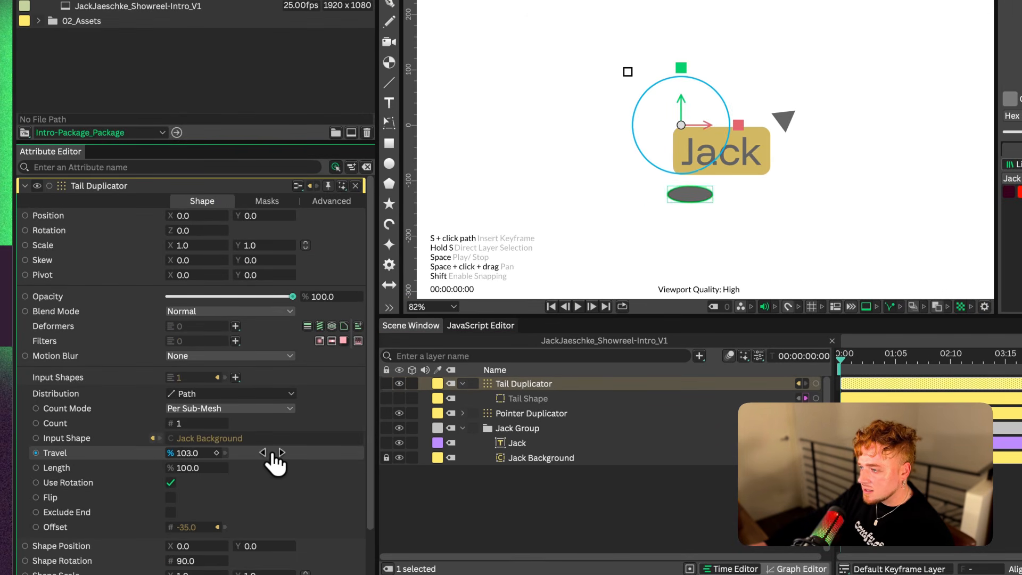
key("super+z")
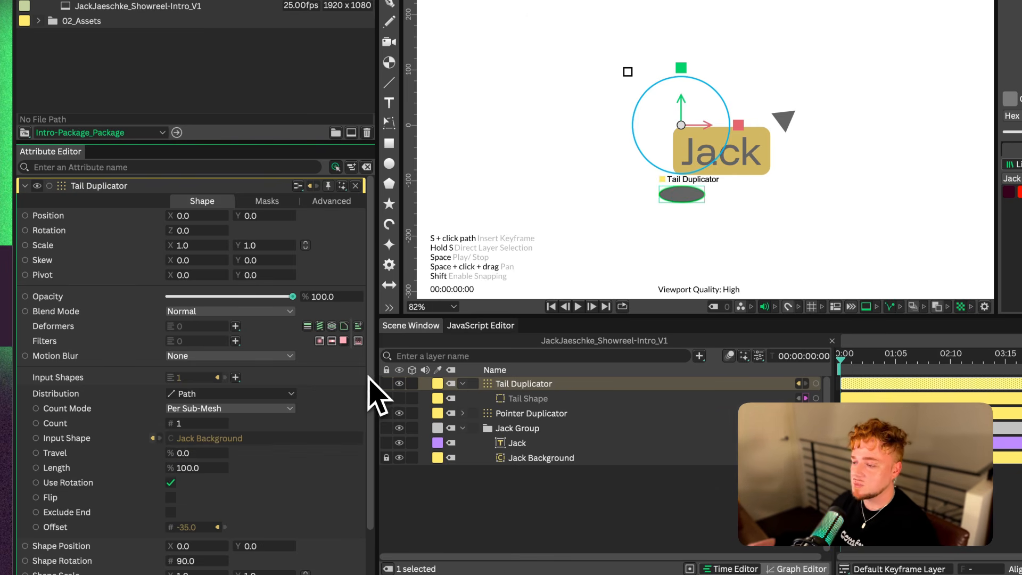
Connect the Pointer Duplicator's Travel to the Tail Duplicator's Path.Travel
left_click(532, 413)
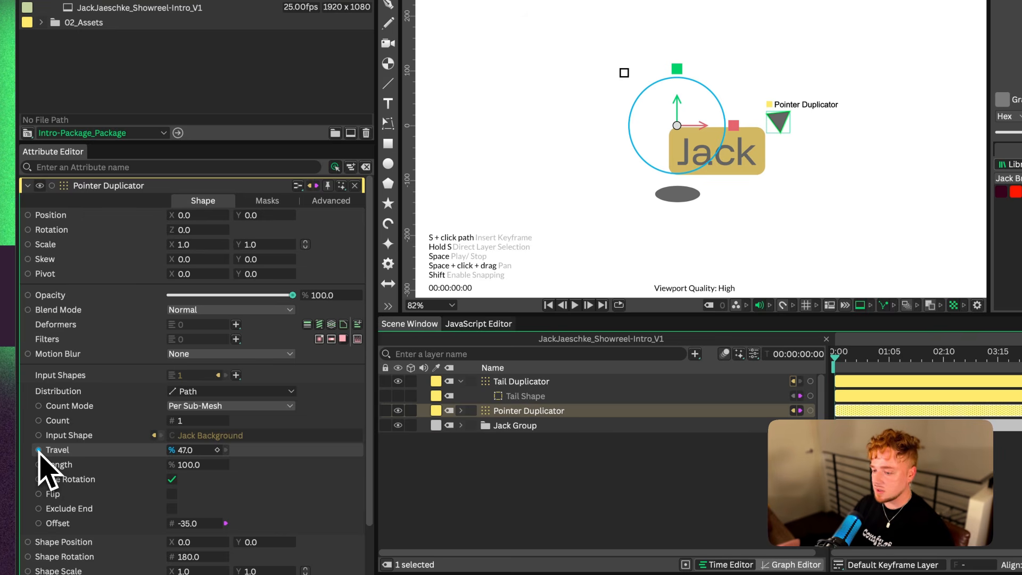
left_click_drag(36, 453, 76, 453)
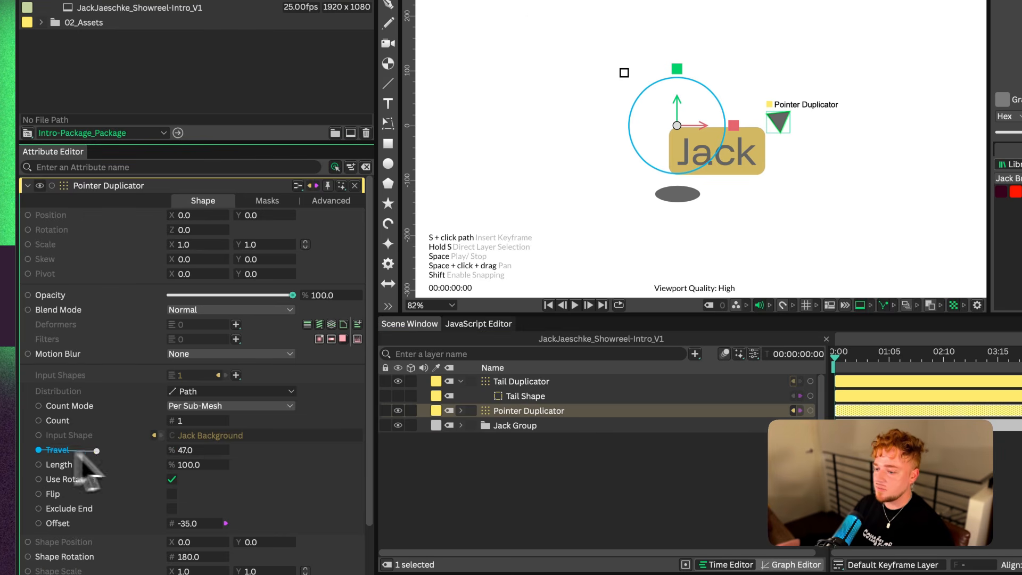
left_click_drag(535, 384, 539, 389)
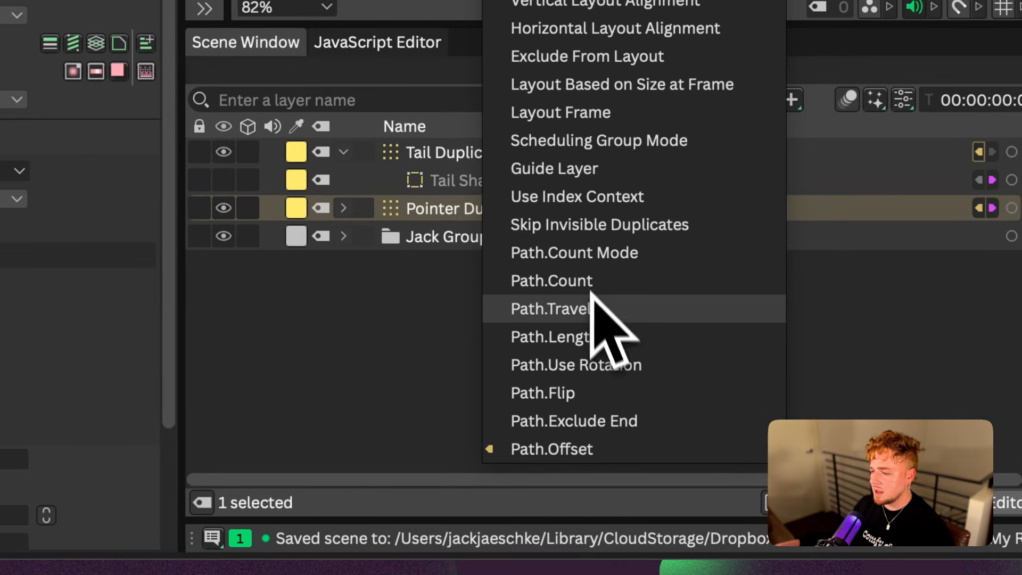
left_click(572, 311)
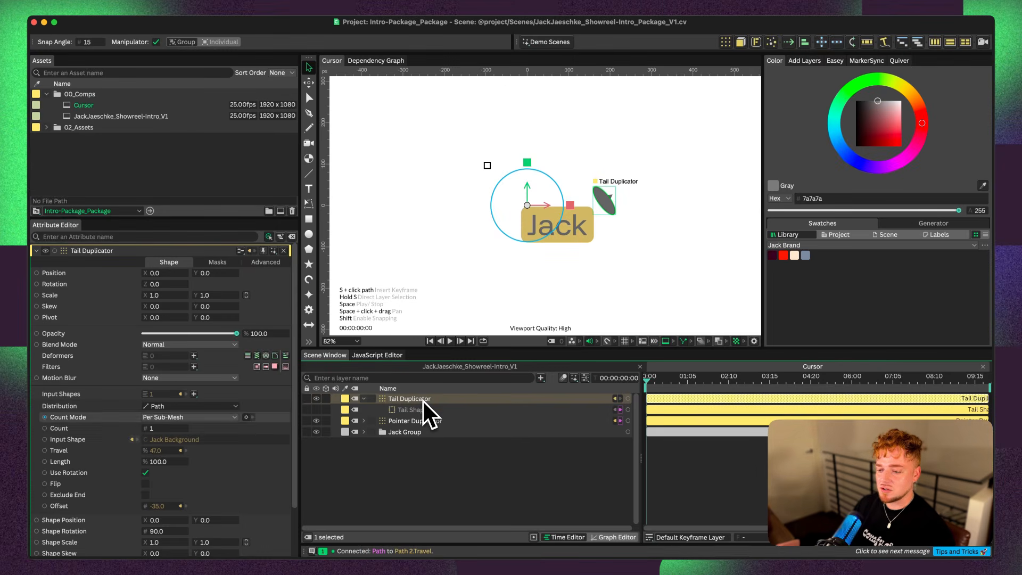
Add the expression value-450 to the Tail Duplicator's Travel attribute to offset the tail from the pointer
left_click(64, 450)
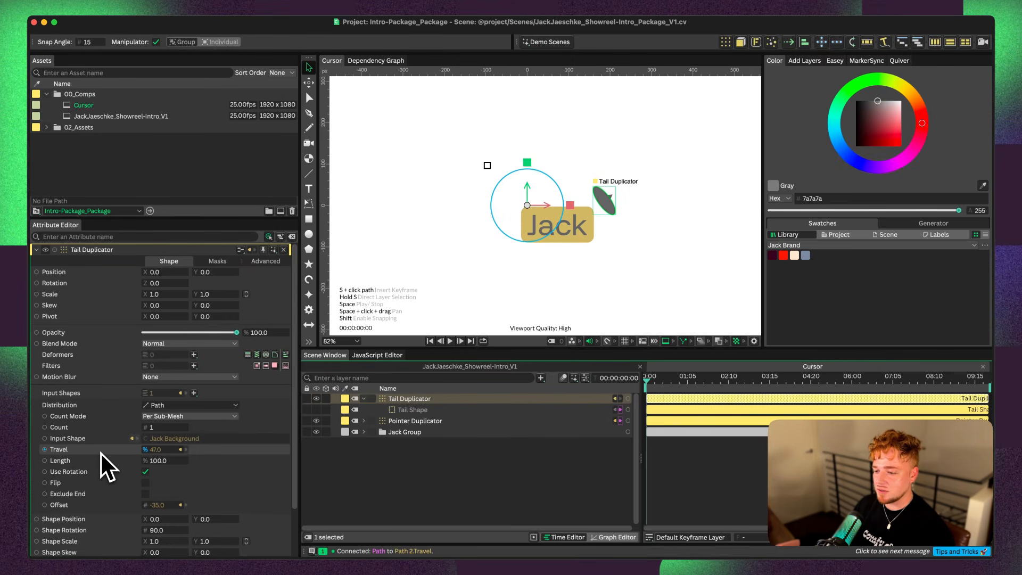
right_click(85, 451)
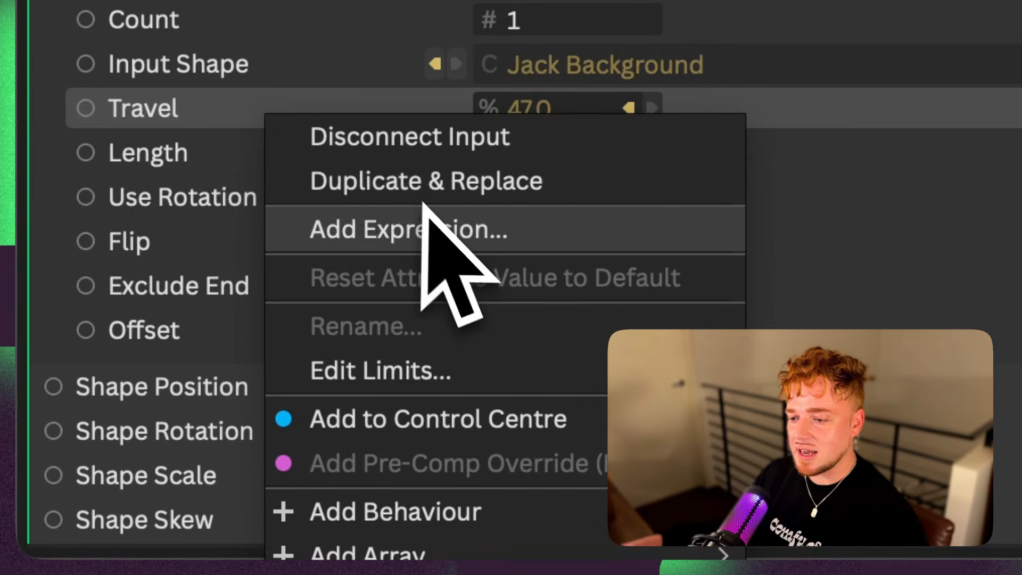
left_click(169, 91)
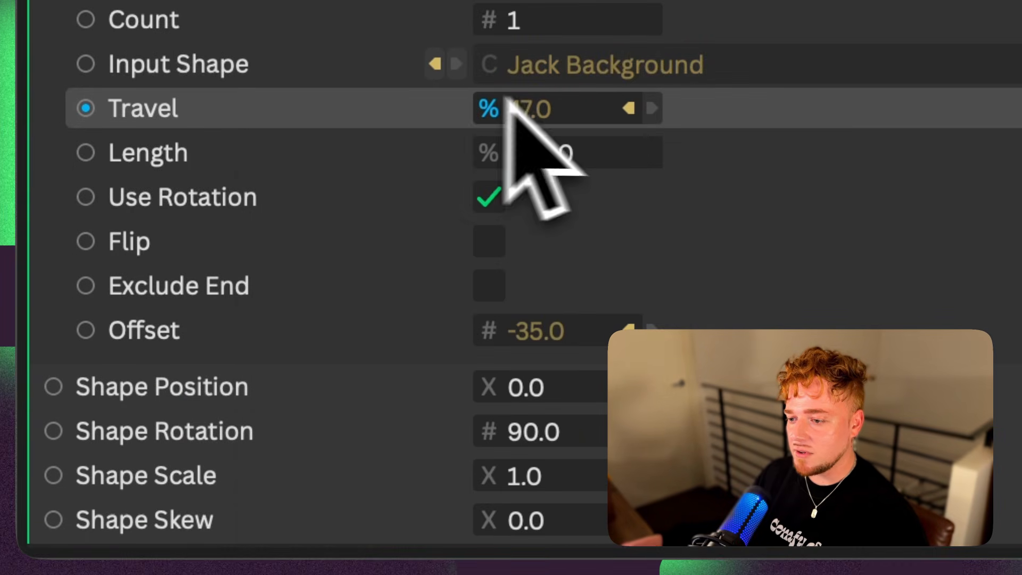
mouse_move(636, 114)
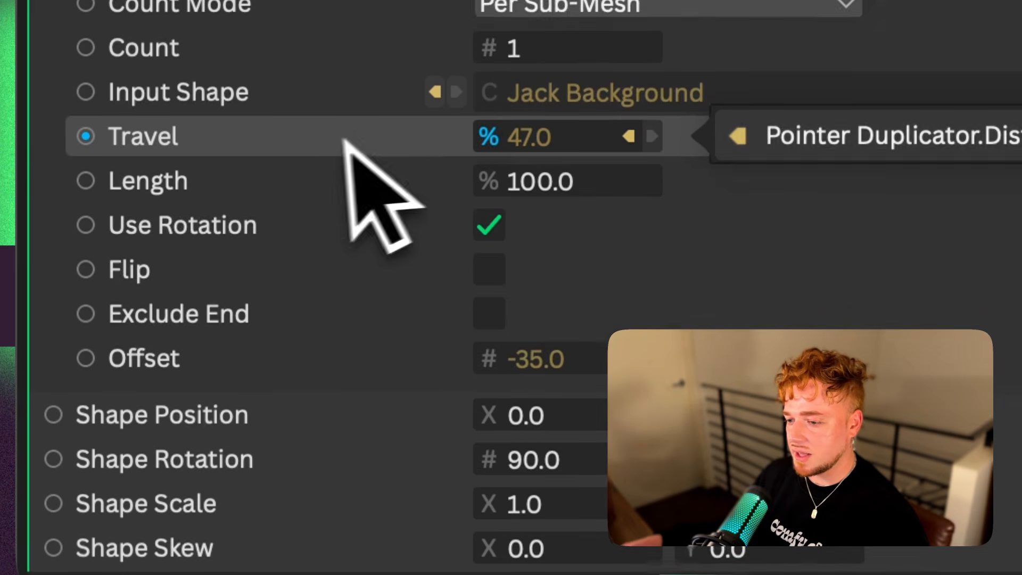
right_click(425, 109)
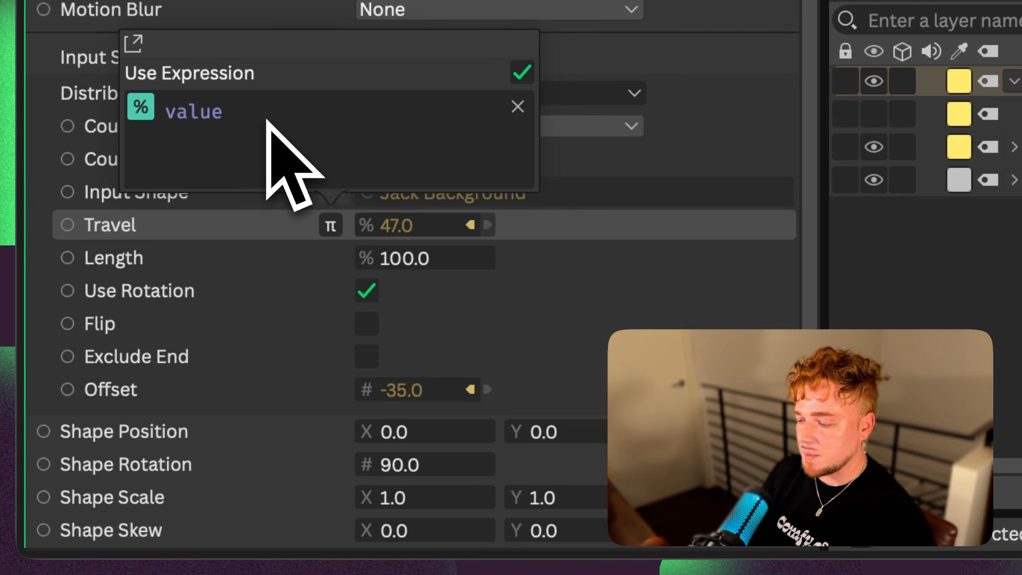
type("-180")
key("BackSpace")
key("BackSpace")
key("BackSpace")
type("45")
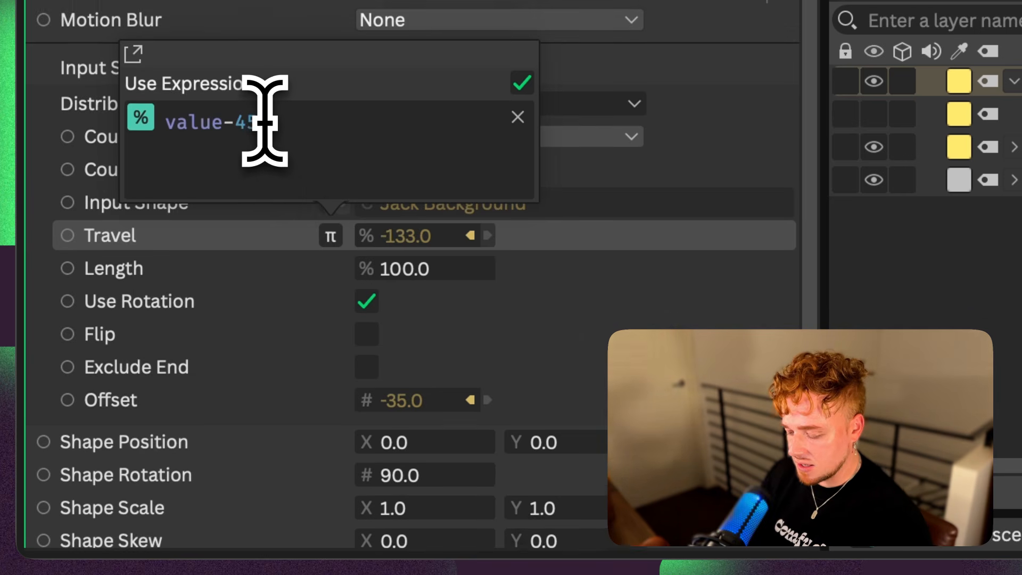
type("0")
left_click(293, 246)
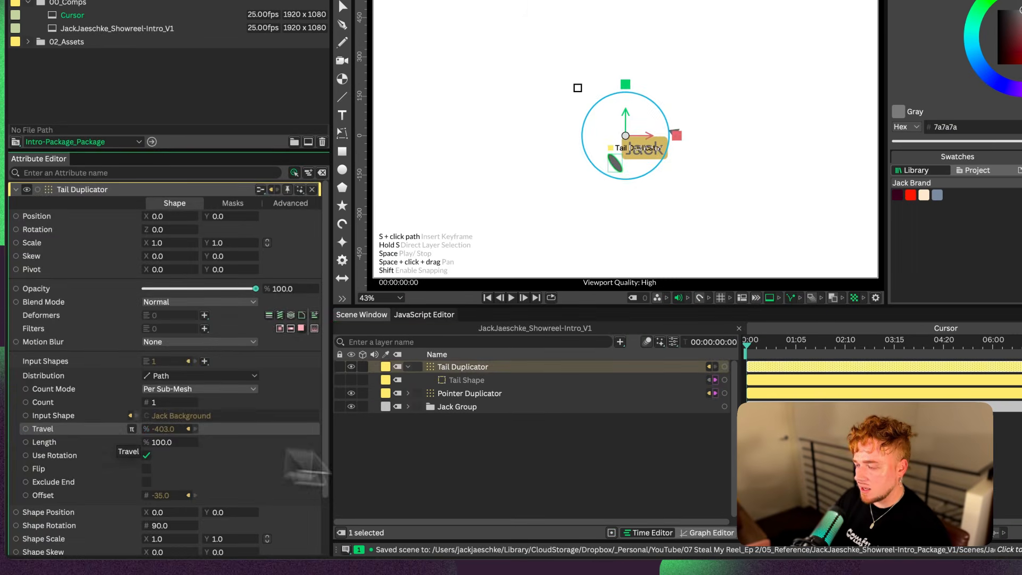
Expand the name group and test the cursor's resizing by adding the filler letters "sdsd" to its text layer
left_click(504, 476)
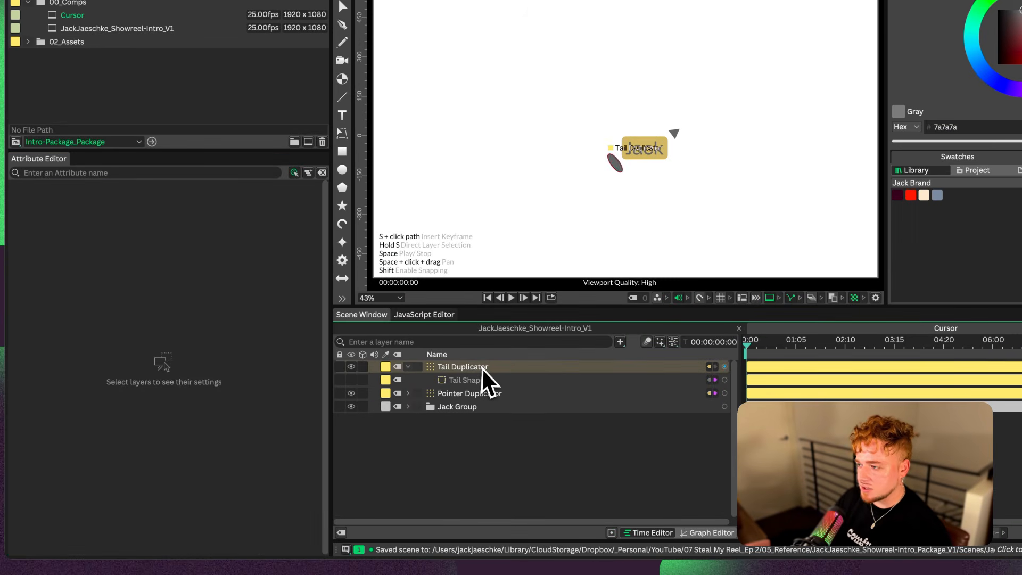
left_click(483, 369)
left_click(408, 407)
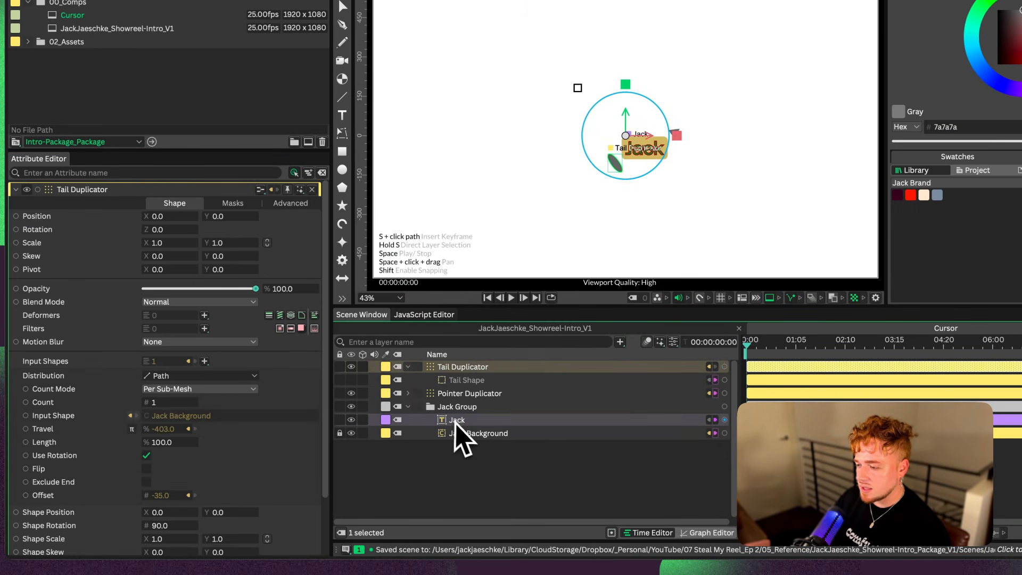
left_click(457, 419)
left_click(102, 384)
type("idad")
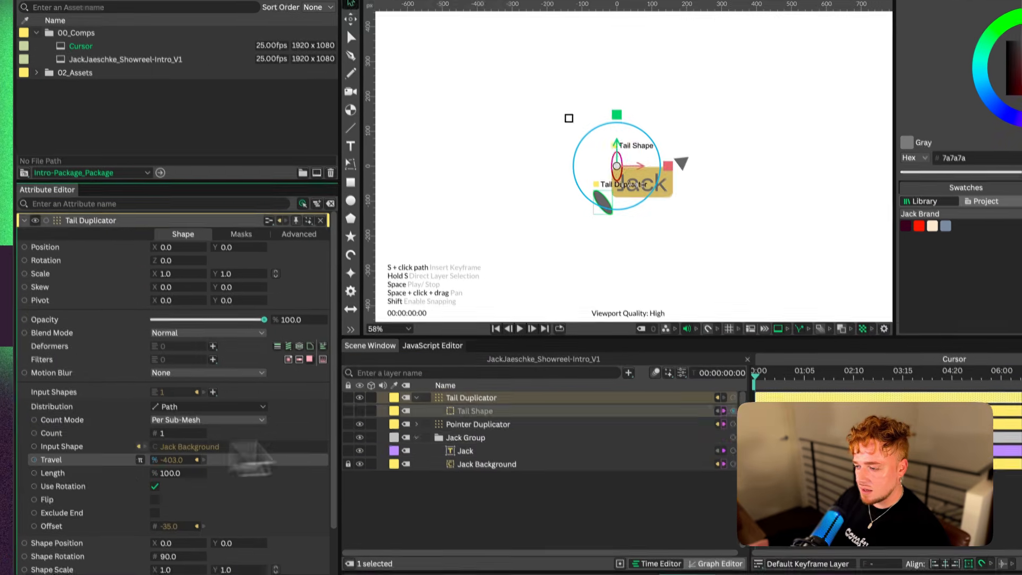
Test how the pointer and linked tail move together by varying the Pointer Duplicator's Travel
left_click(471, 394)
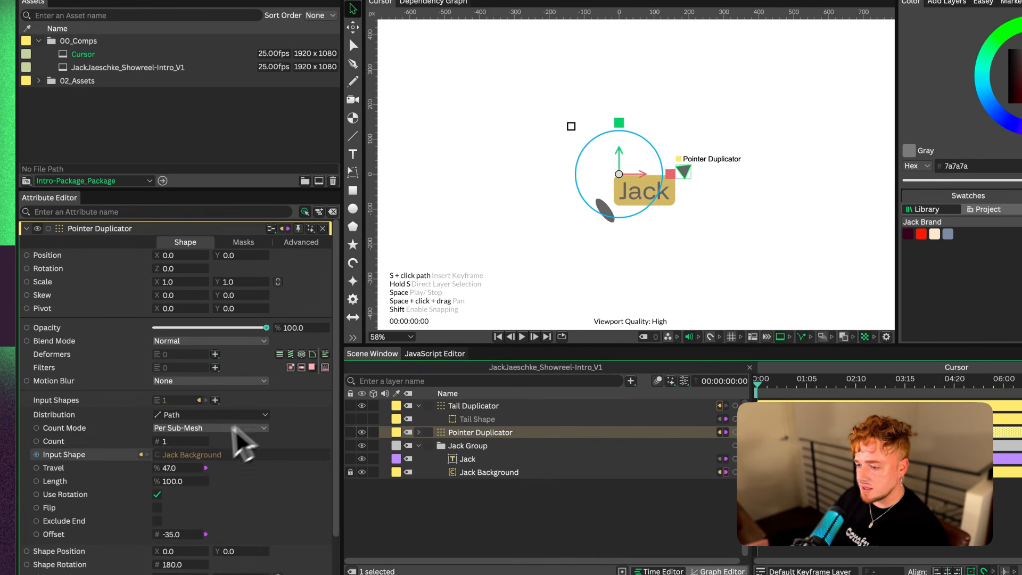
left_click_drag(170, 469, 173, 473)
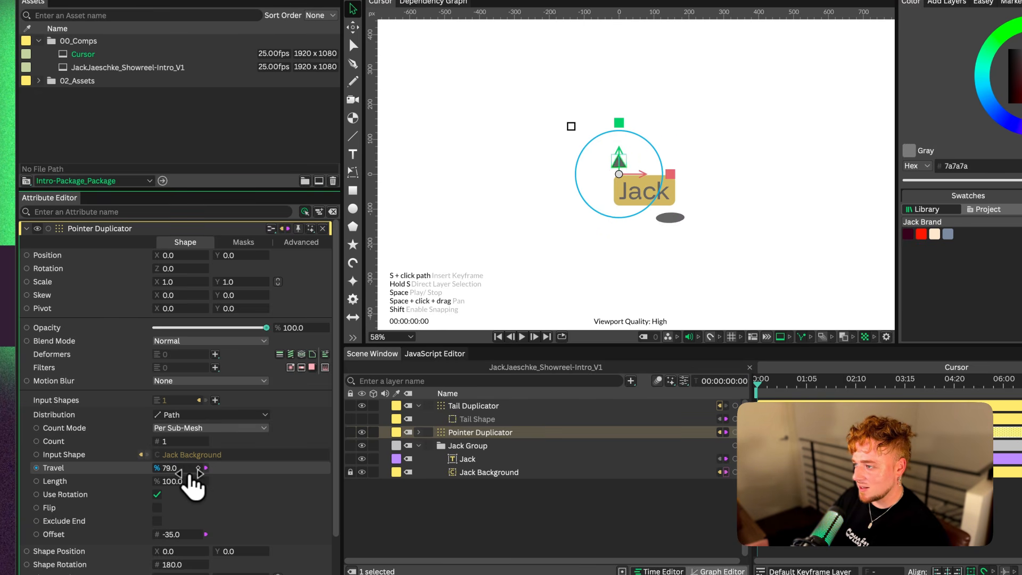
left_click_drag(190, 473, 199, 480)
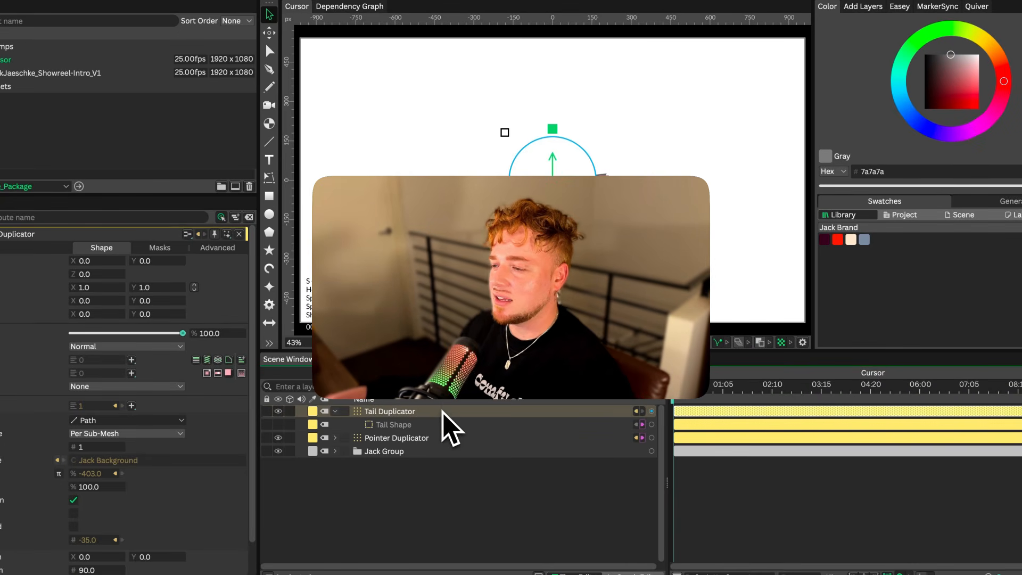
Create a new Duplicator that uses the Tail Duplicator as its input shape, and show the Tail Duplicator nested beneath it
left_click(335, 412)
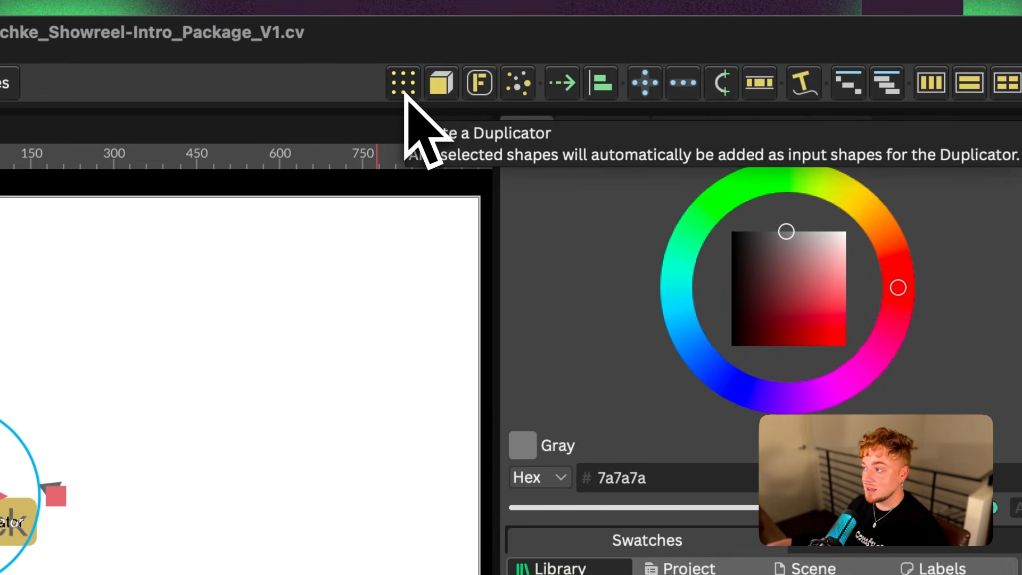
left_click(403, 90)
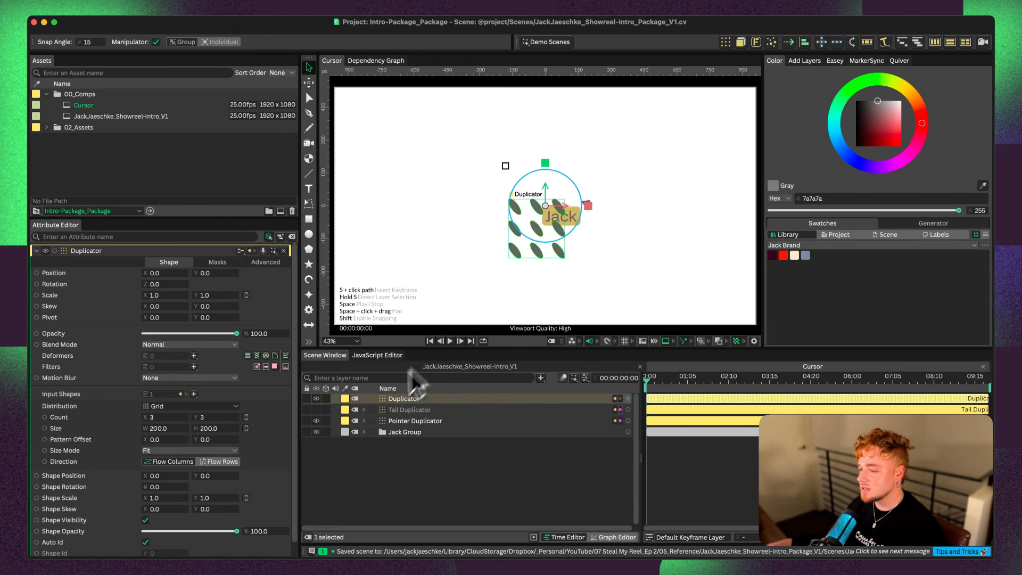
left_click_drag(409, 410, 413, 396)
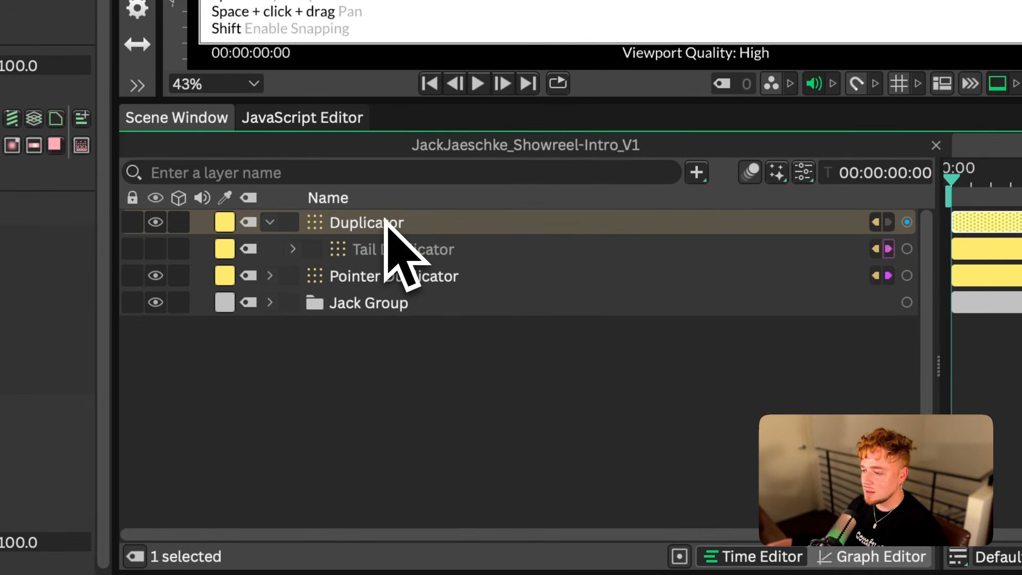
Rename the new outer Duplicator "Tail Duplicator - Point" and the nested one "Tail Duplicator - Path"
key("Return")
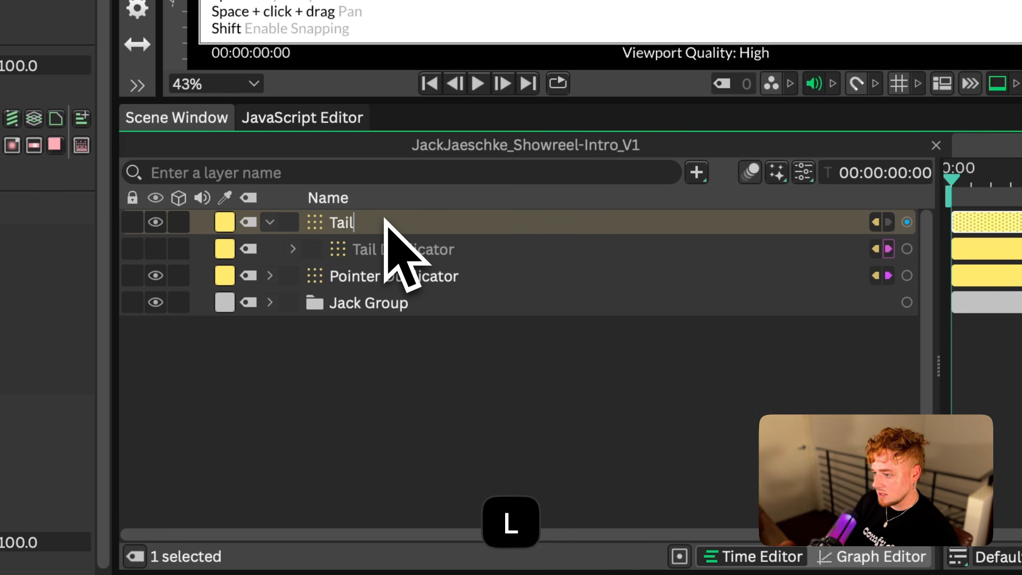
type("Tail Duplica")
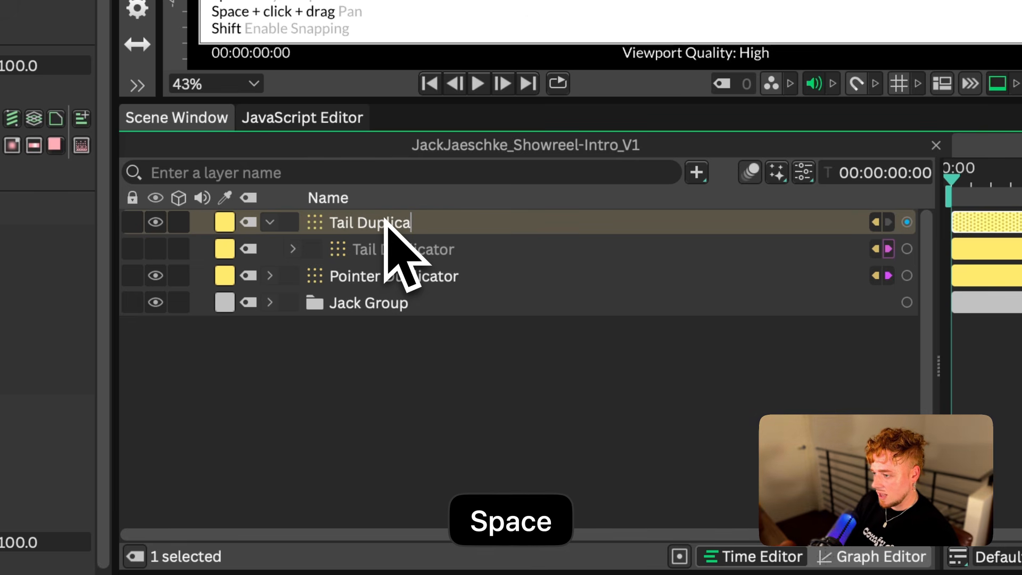
type("tor - Point")
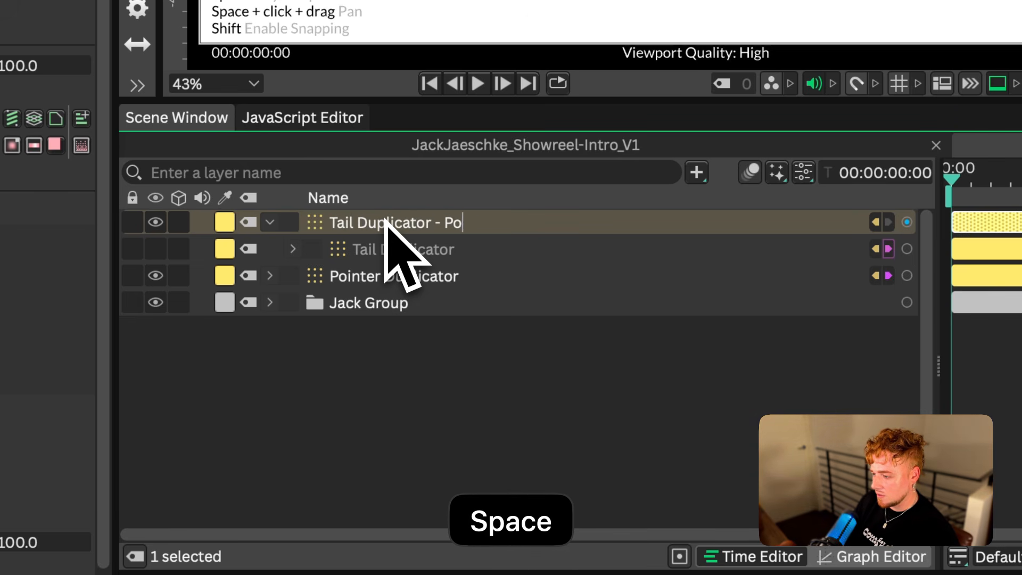
key("Return")
left_click(421, 250)
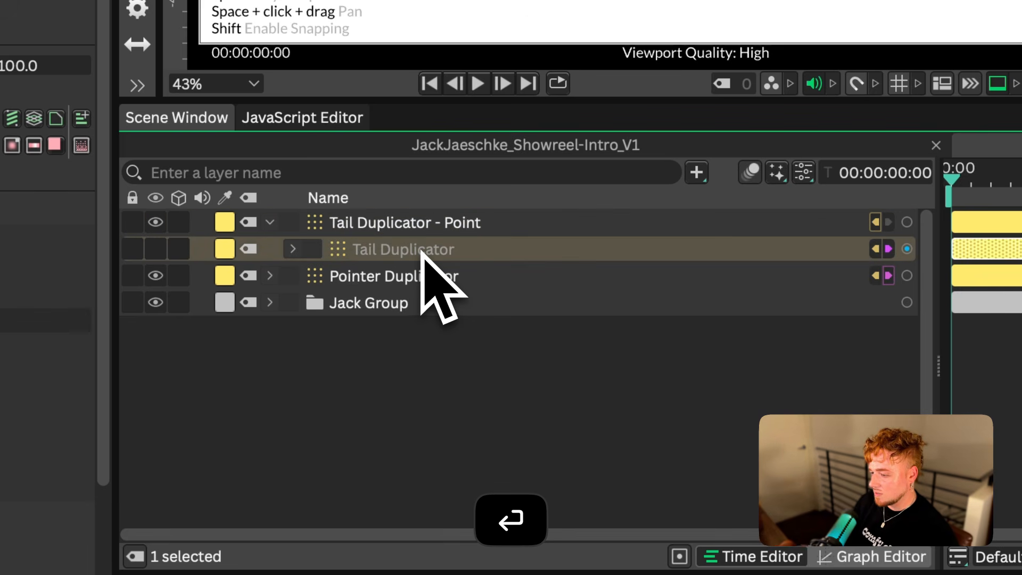
key("Right")
type("- PAth")
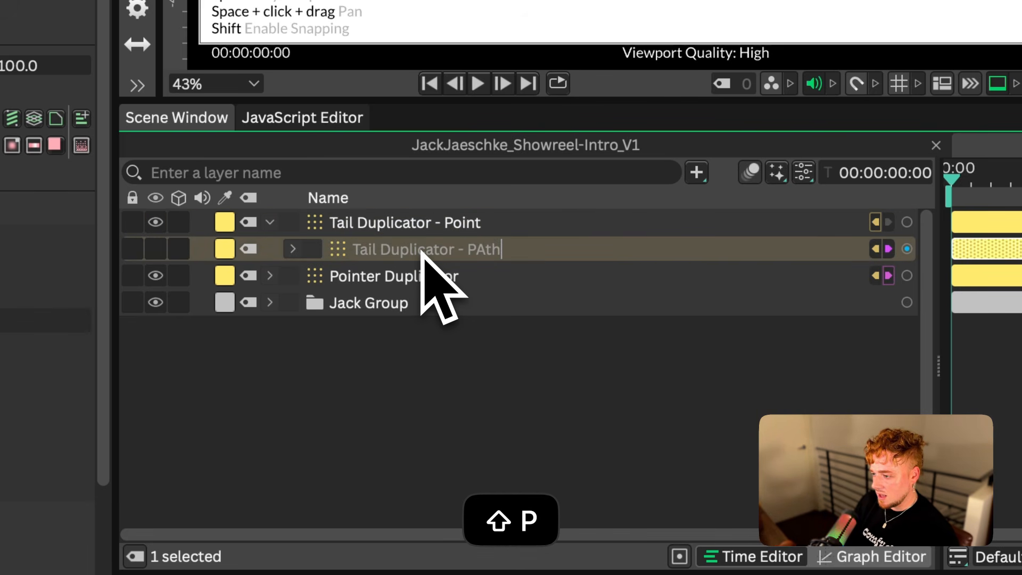
Set the distribution of Tail Duplicator - Point to Point
left_click(418, 226)
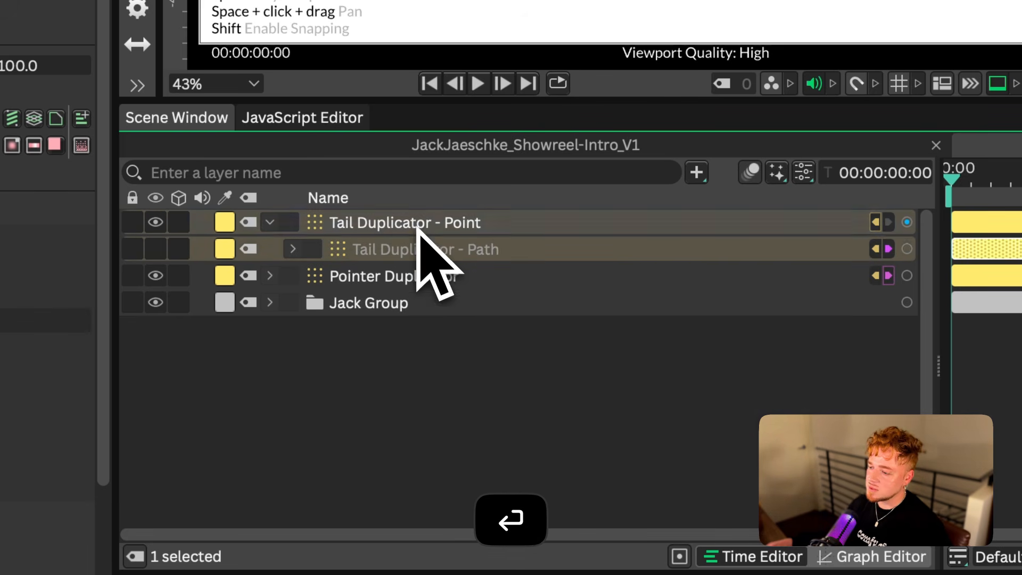
left_click(388, 189)
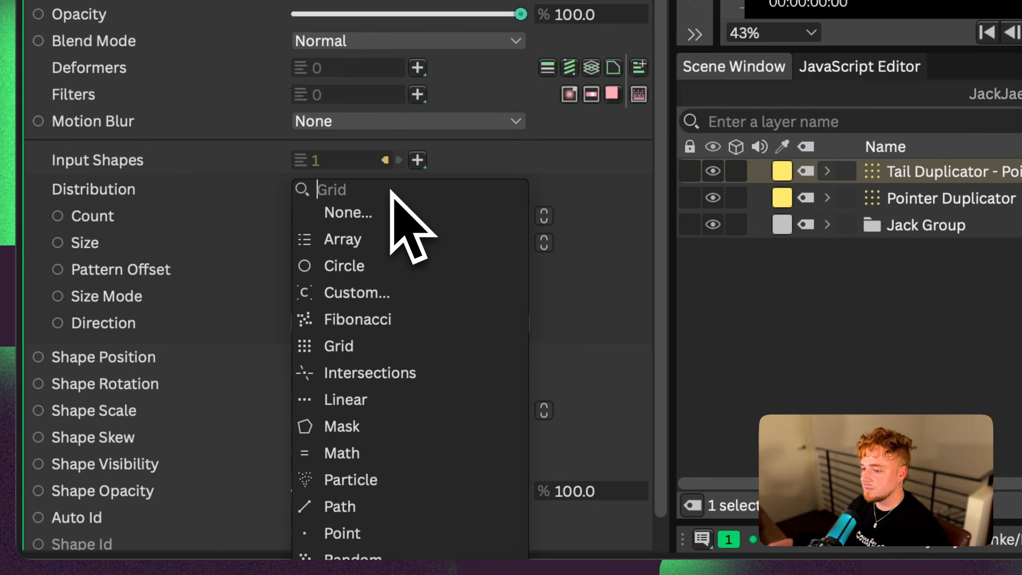
left_click(410, 533)
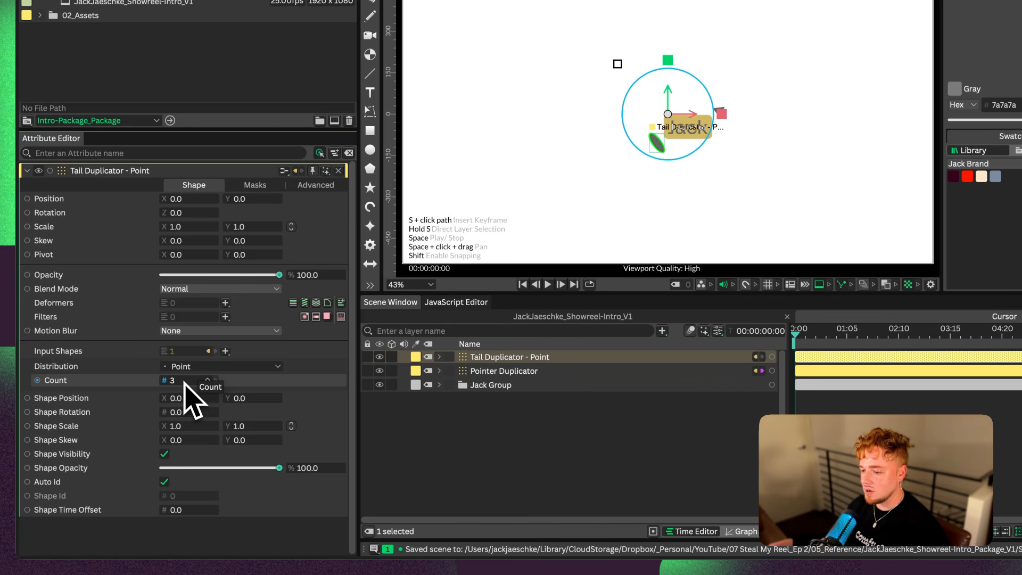
Add a Stagger behaviour to the Shape Time Offset of Tail Duplicator - Point, with its Maximum set to -8
right_click(122, 510)
mouse_move(184, 391)
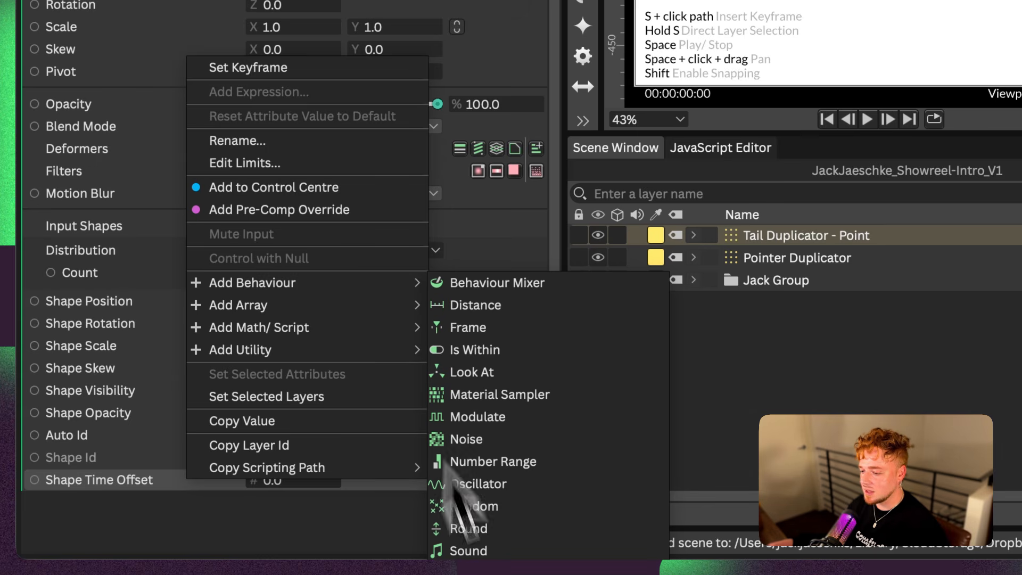
left_click(476, 573)
left_click_drag(767, 236, 756, 260)
left_click(756, 260)
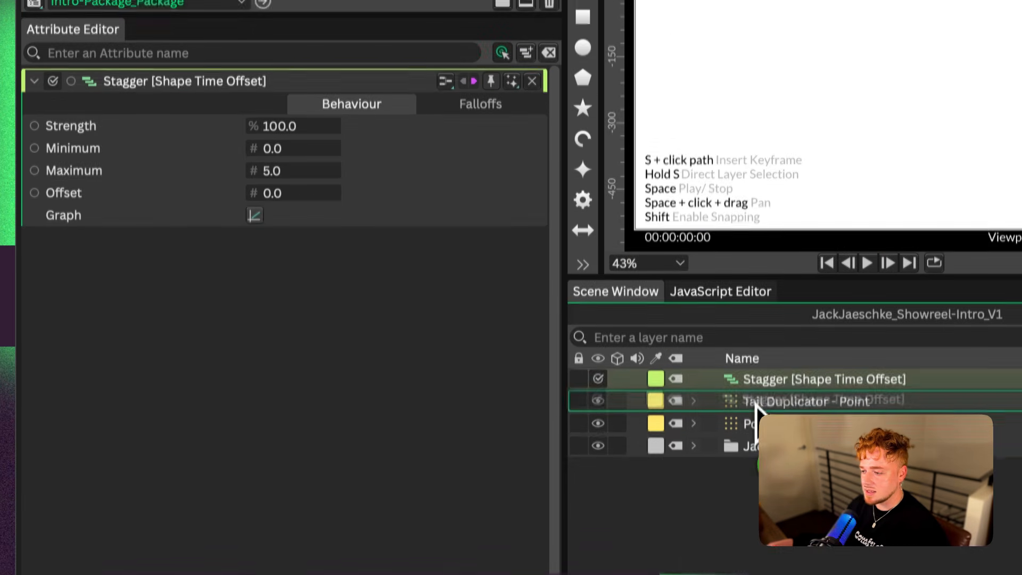
left_click(693, 389)
left_click(767, 410)
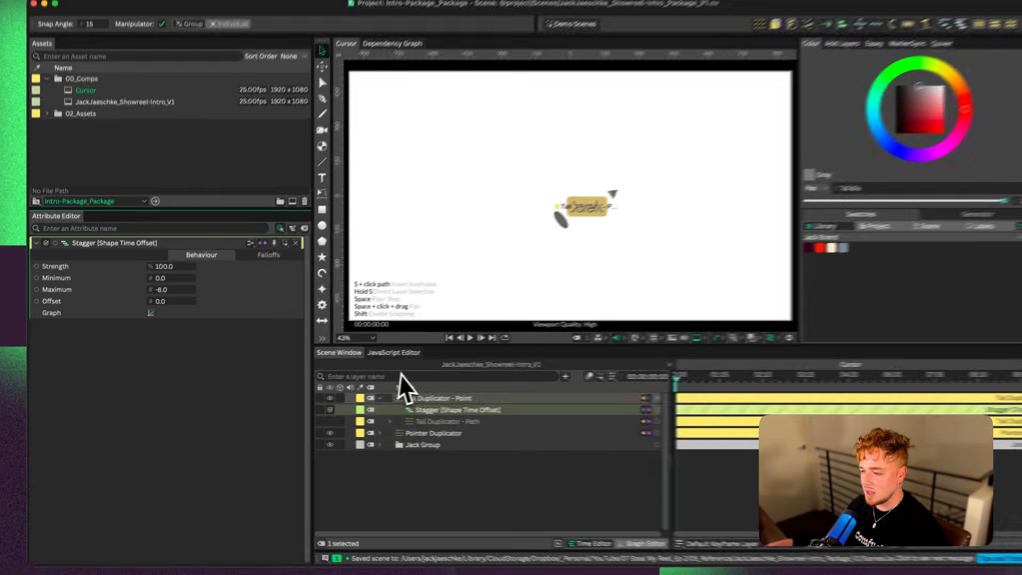
Expand the name group, select its text layer and animate its position along a rising diagonal path
left_click(695, 388)
left_click(742, 432)
left_click(365, 421)
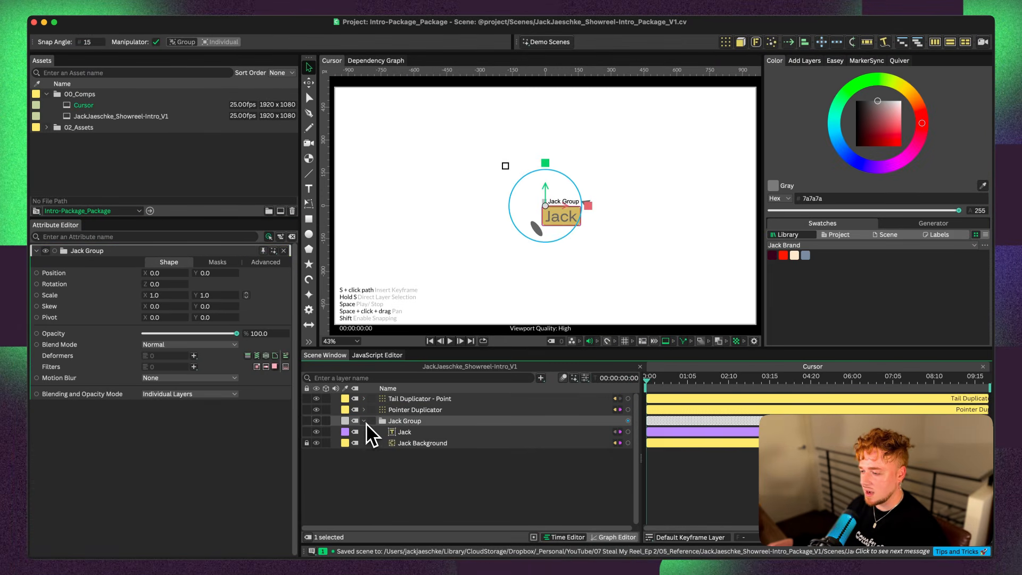
left_click(409, 444)
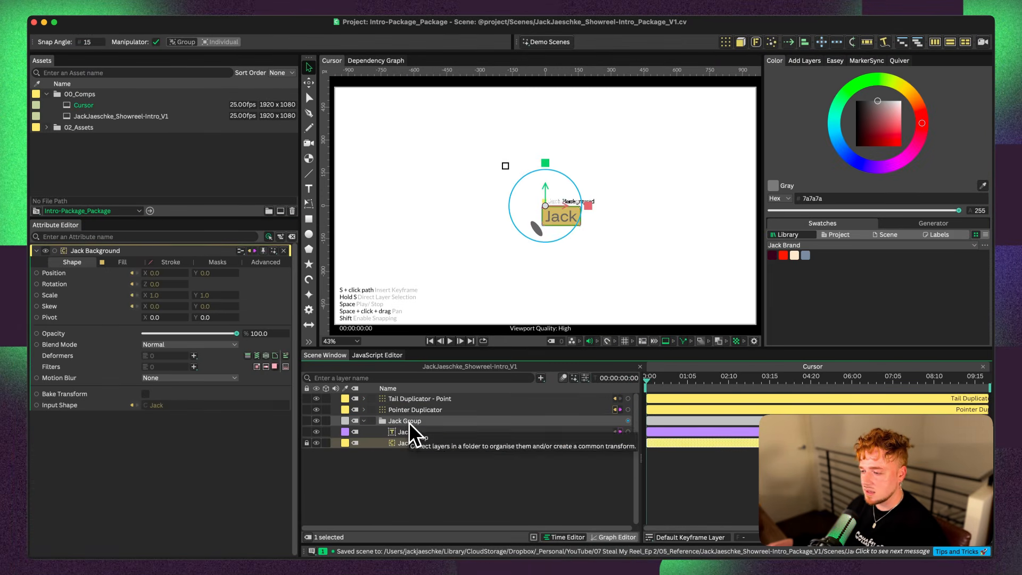
left_click(409, 423)
left_click(412, 430)
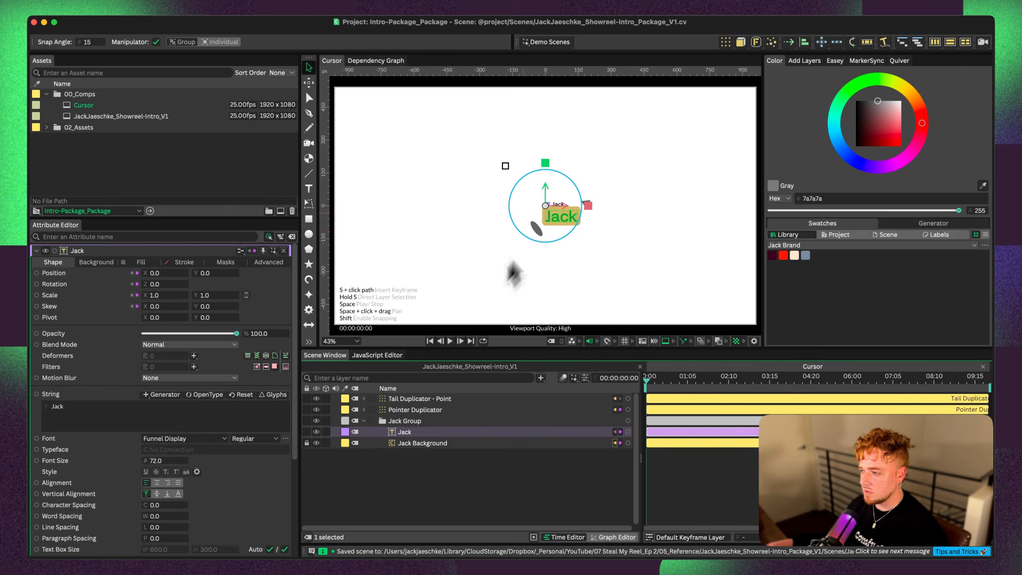
Play back the animation to examine how the duplicated tail ellipses trail behind the name tag
key("space")
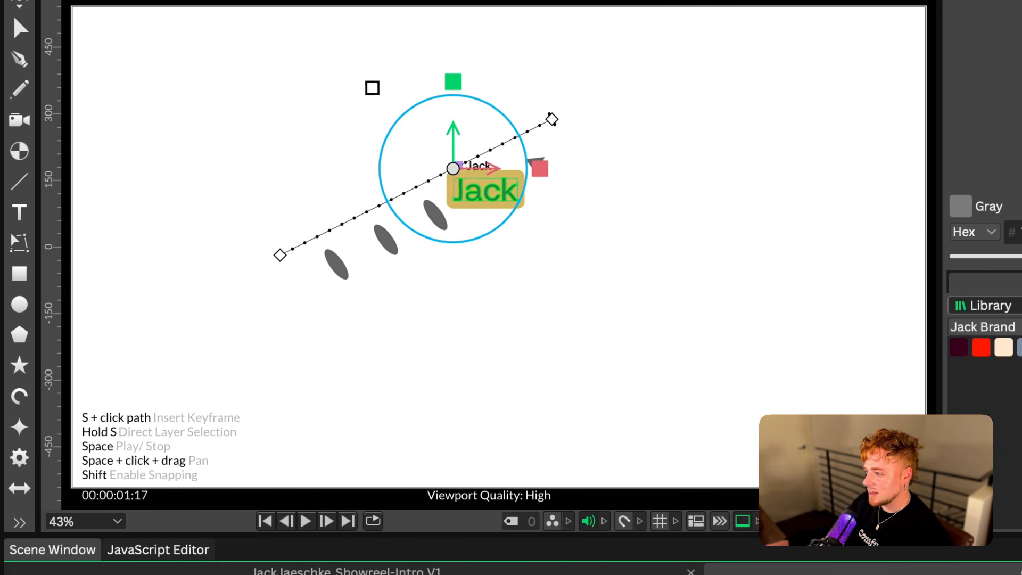
key("space")
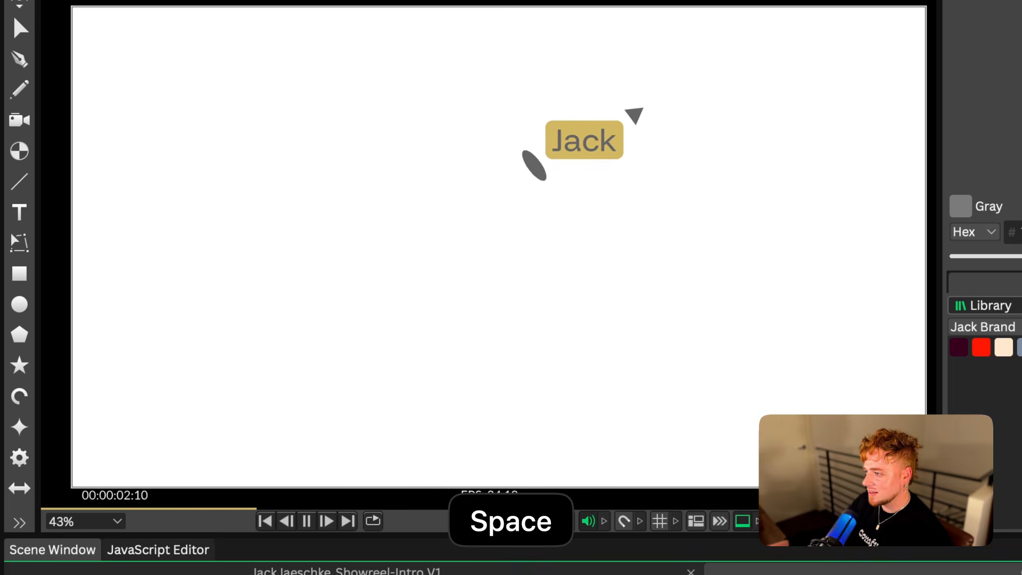
key("space")
key("space")
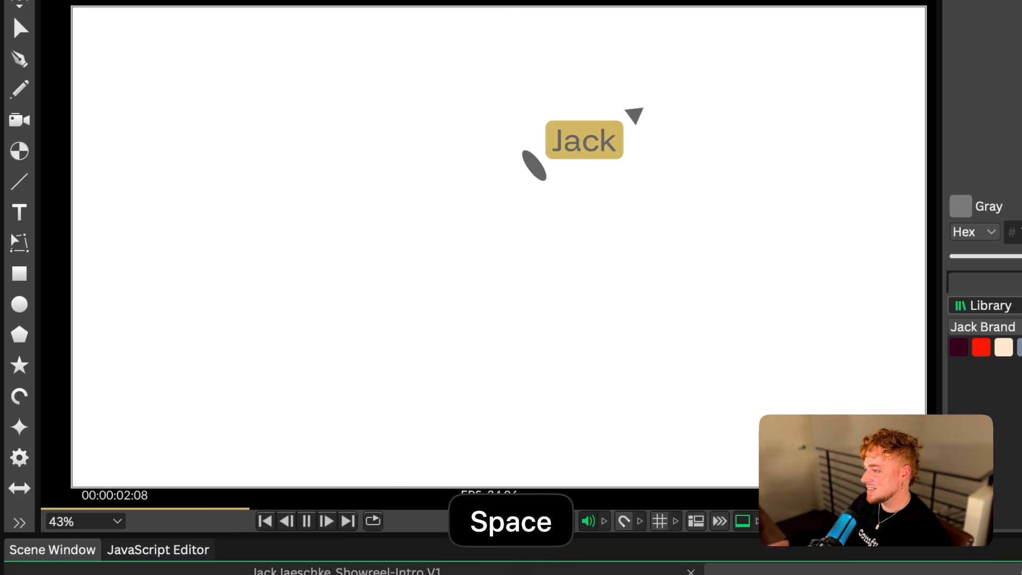
key("space")
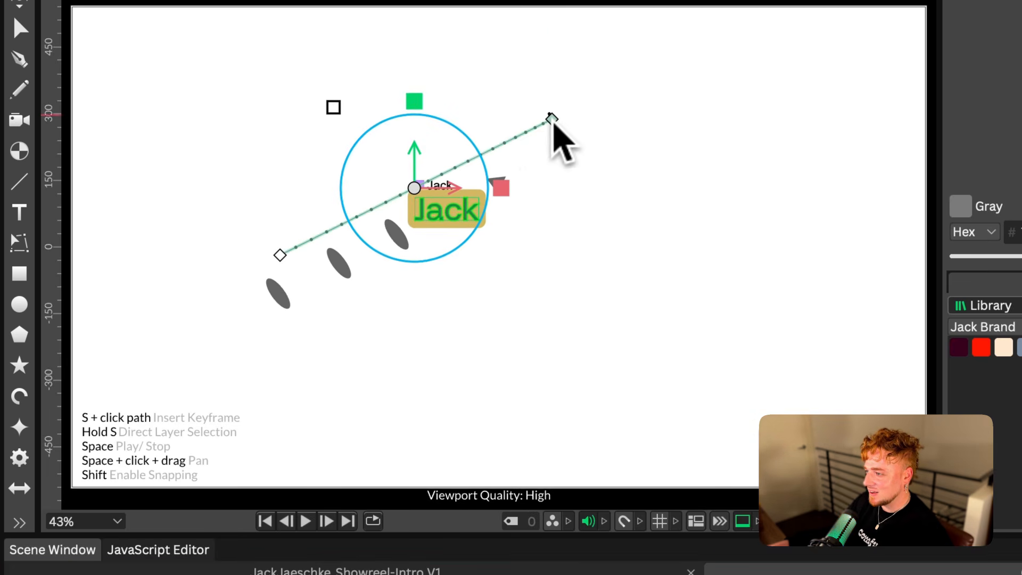
Bend the text layer's motion path into a curve from its upper keyframe and apply the 30/70 easing preset to the animation
left_click_drag(552, 120, 491, 243)
left_click(394, 574)
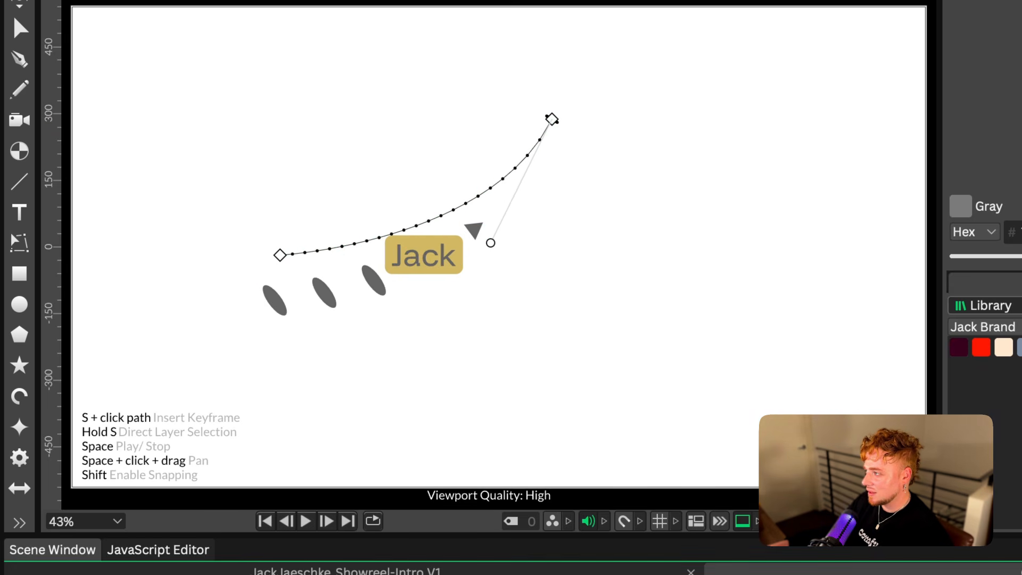
left_click(907, 33)
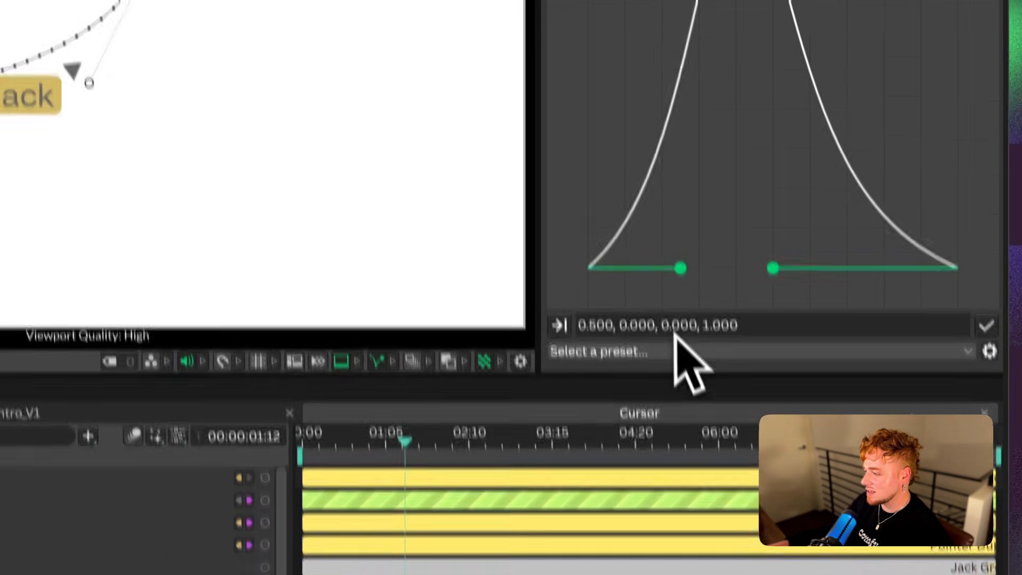
left_click(667, 318)
left_click(676, 378)
left_click(984, 296)
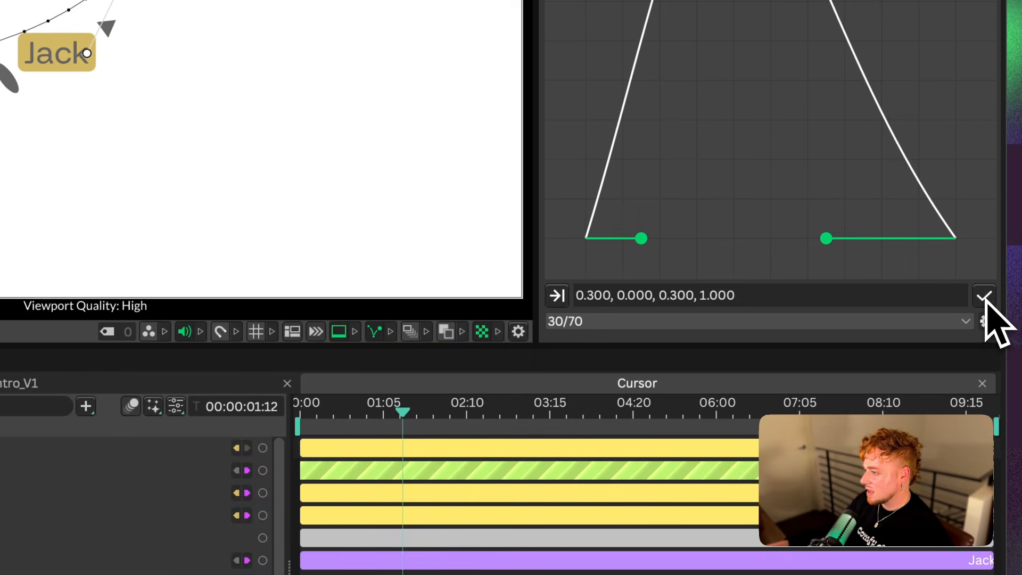
key("space")
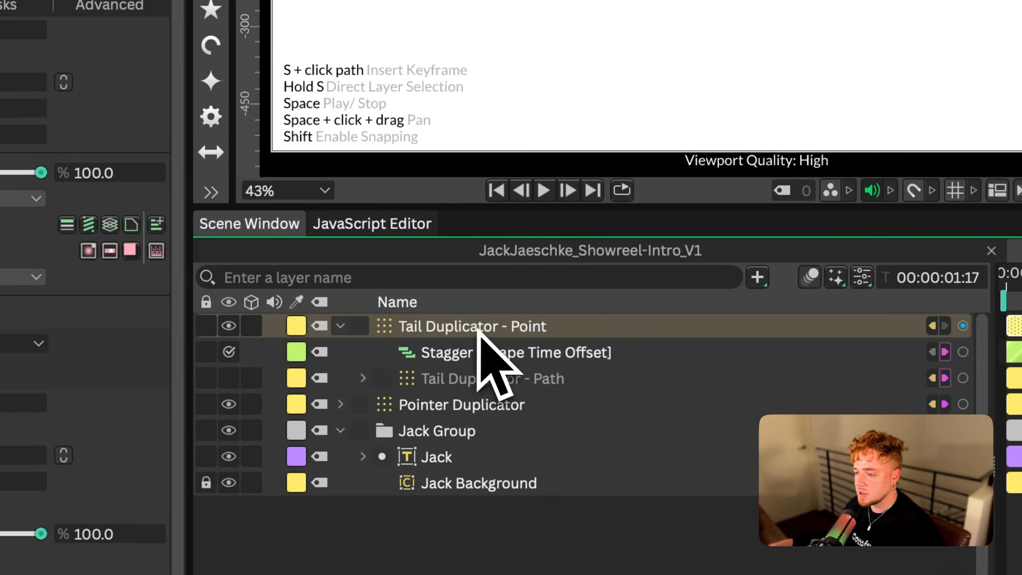
Connect Shape Scale X to Y on Tail Duplicator - Path and add a Stagger behaviour to Shape Scale X
left_click(500, 379)
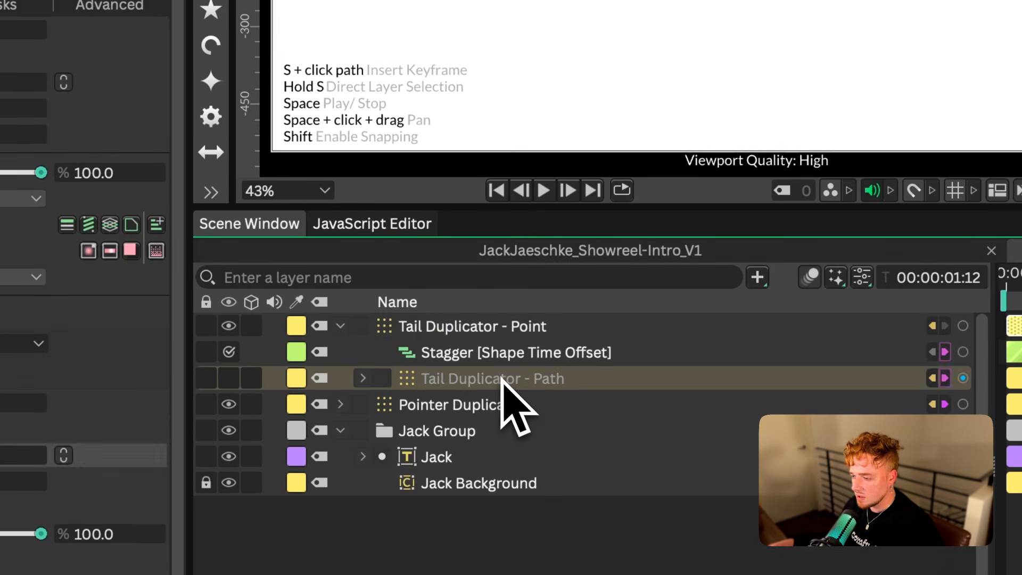
left_click(363, 378)
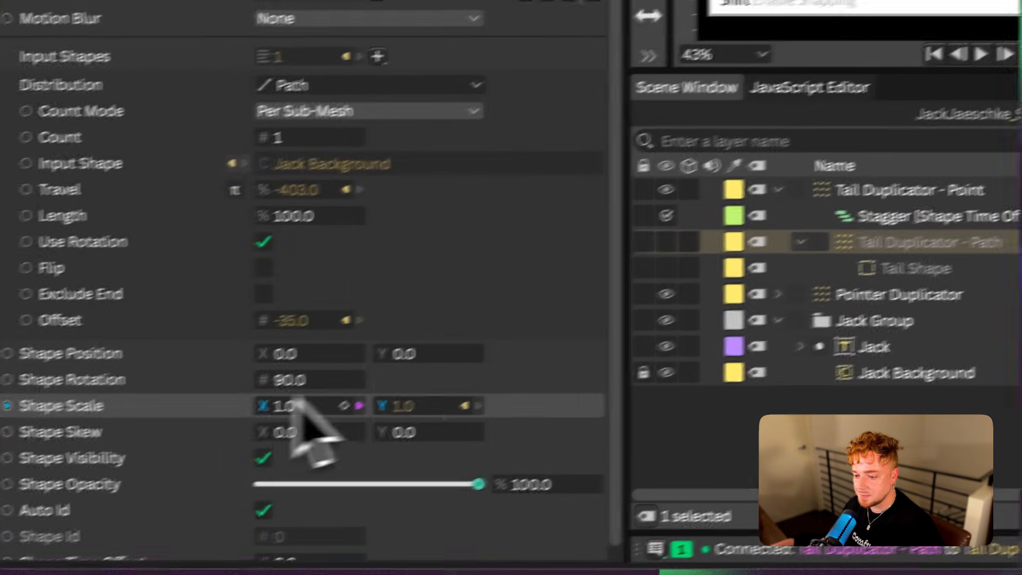
right_click(309, 423)
mouse_move(329, 207)
mouse_move(375, 175)
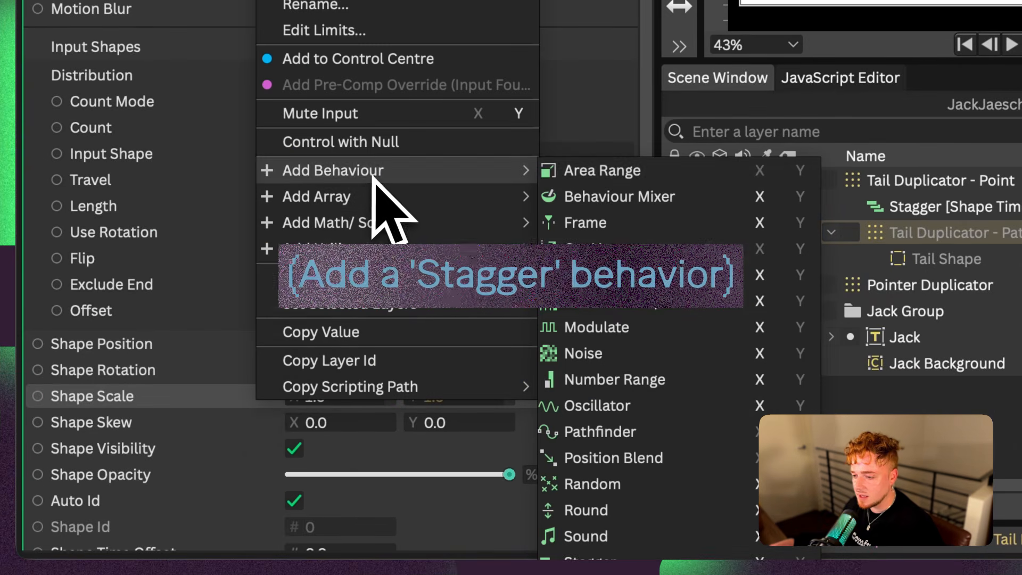
left_click(755, 562)
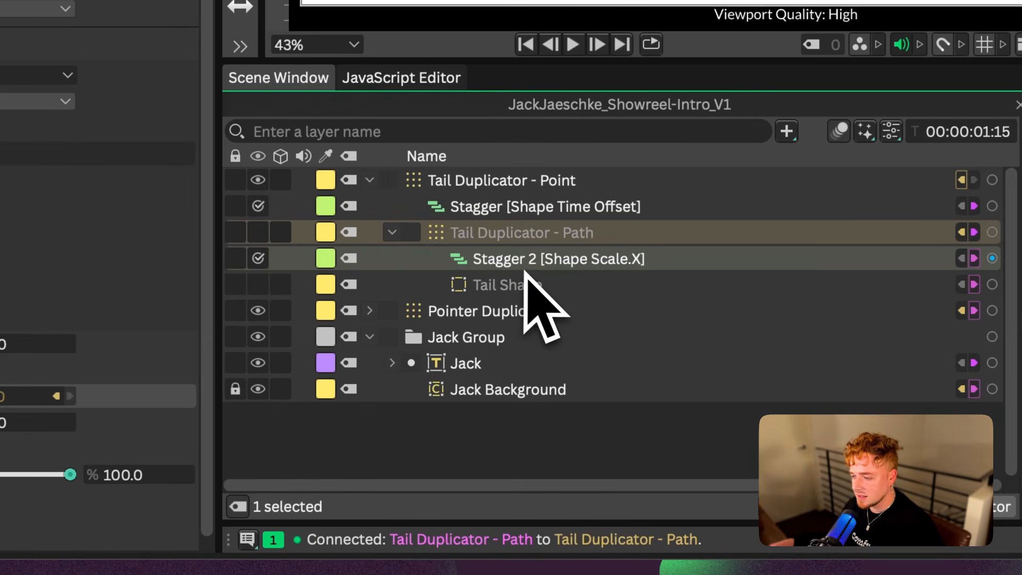
Set the Shape Scale X Stagger's Minimum to 1.6 and Maximum to 0.3 so the tail copies taper
left_click(528, 268)
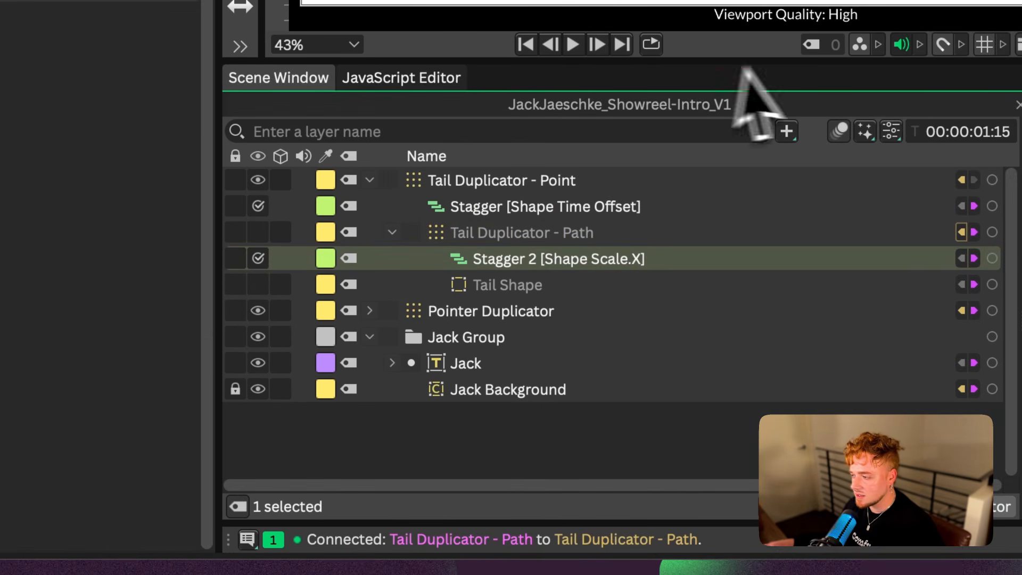
left_click_drag(906, 282, 697, 384)
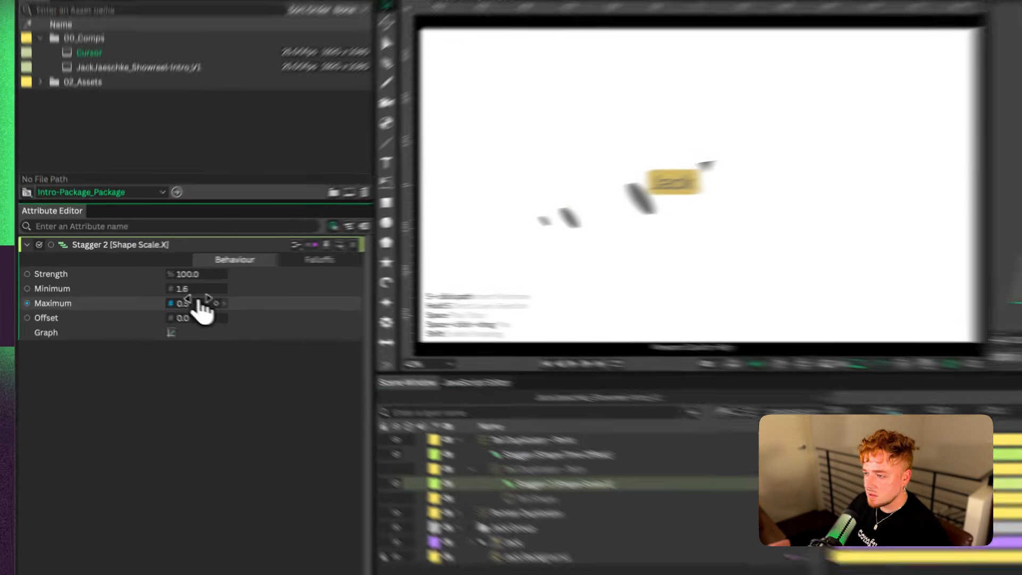
left_click_drag(165, 294, 168, 295)
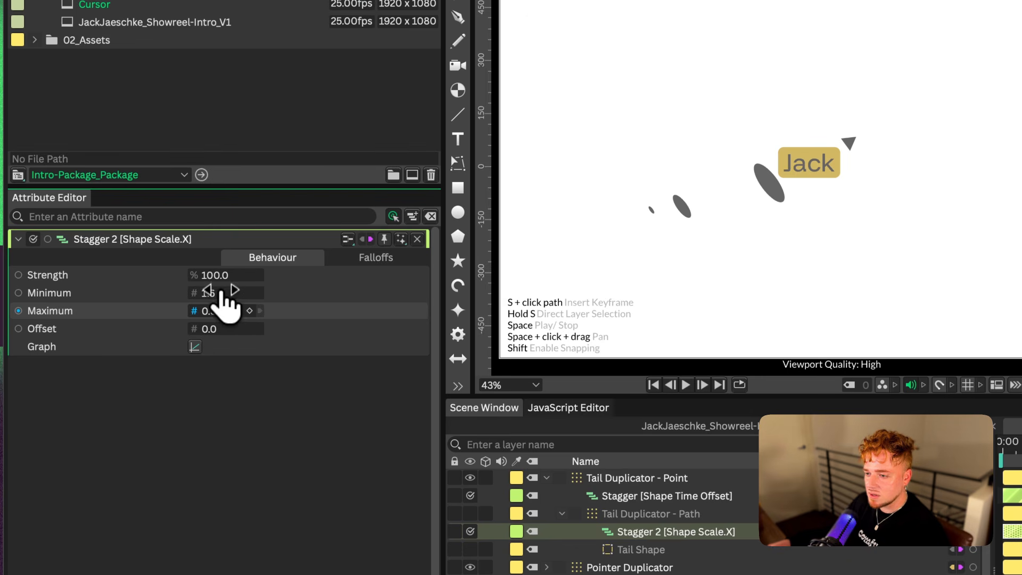
left_click(222, 293)
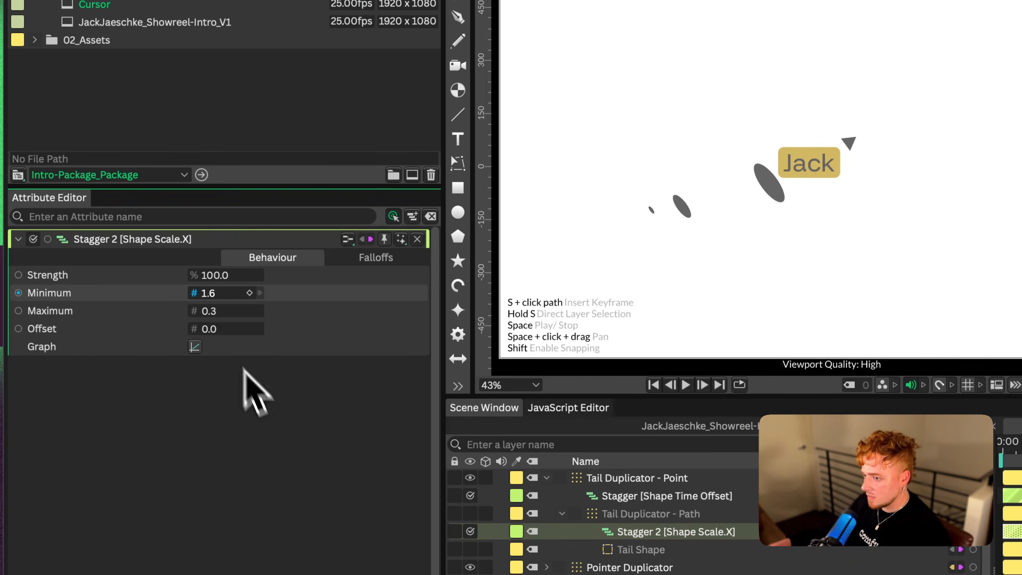
Set the Shape Scale X Stagger's Minimum to 0.4 and Maximum to 1.0, and save the scene
left_click_drag(212, 295, 199, 299)
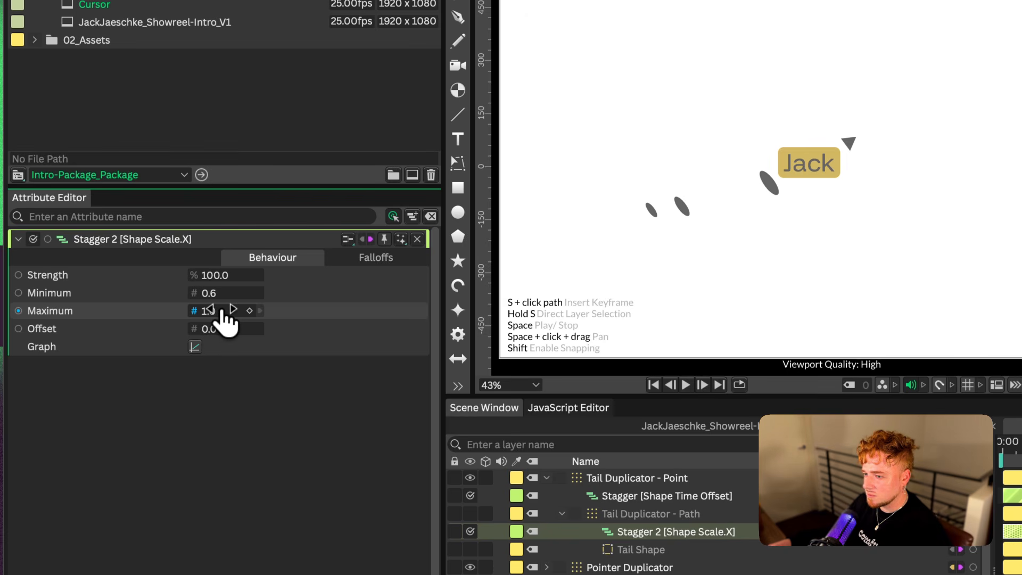
left_click(212, 293)
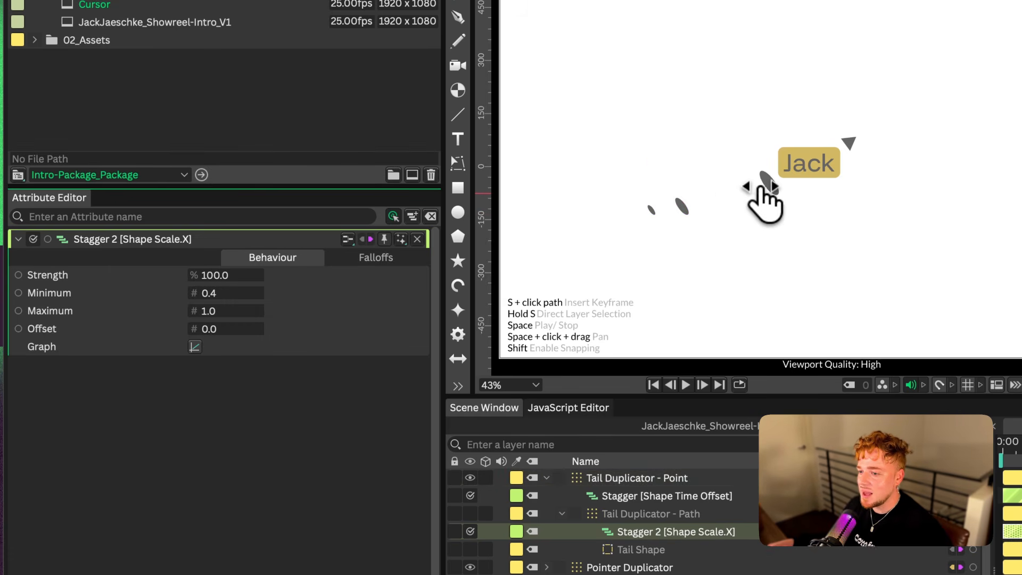
key("space")
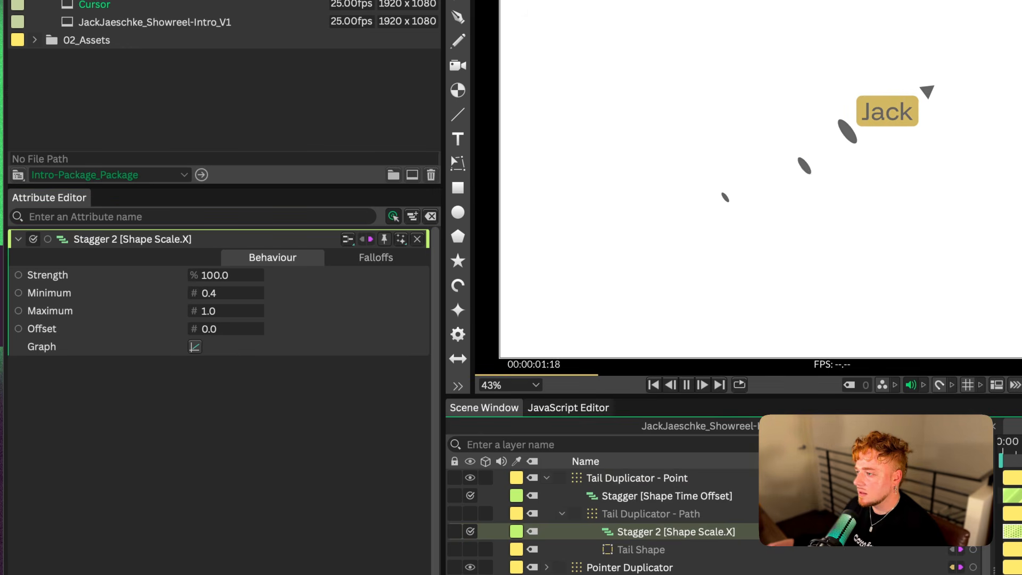
key("space")
key("super+s")
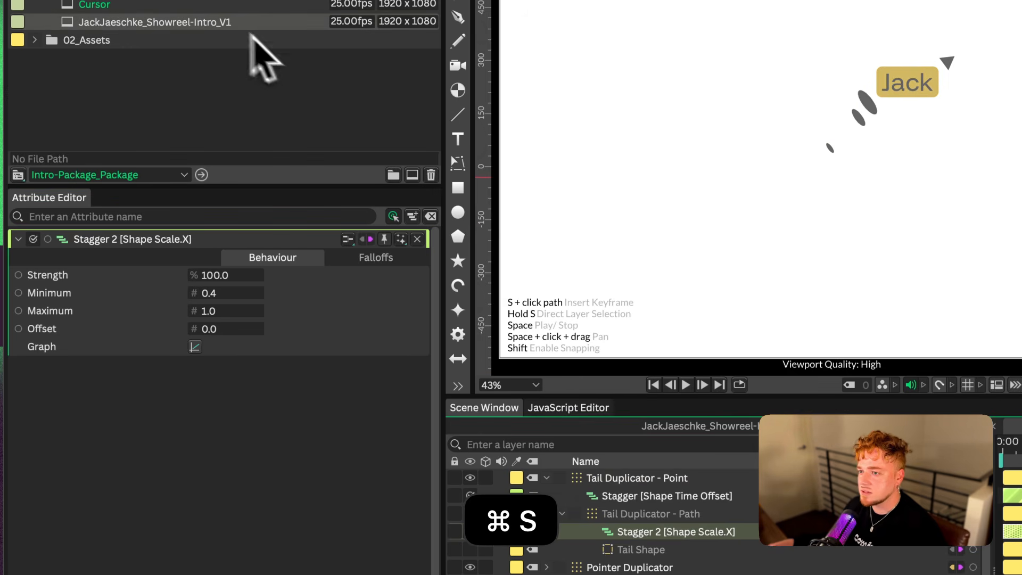
Delete the Position X and Y keyframes from the name tag's text layer
double_click(235, 24)
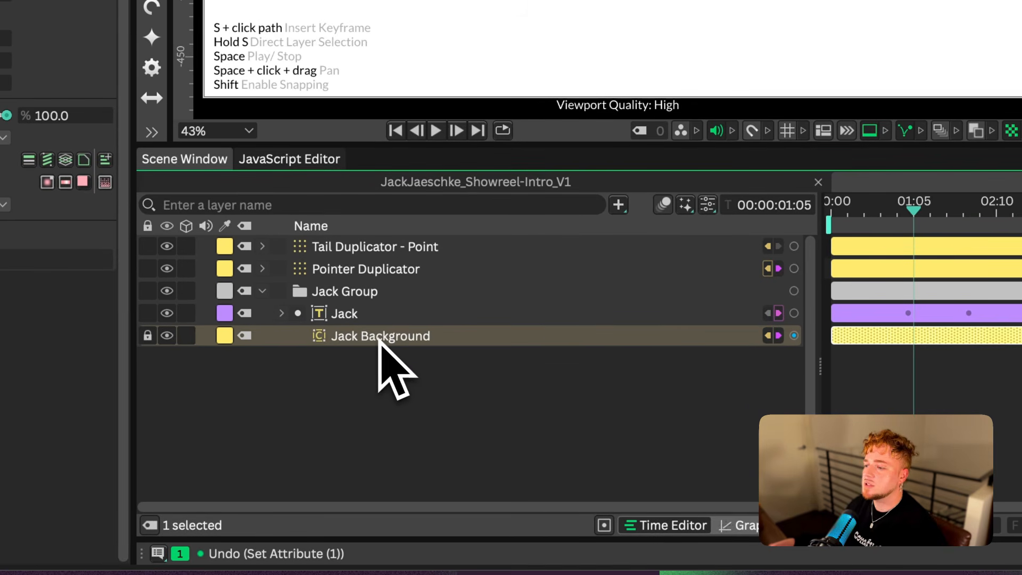
left_click(348, 314)
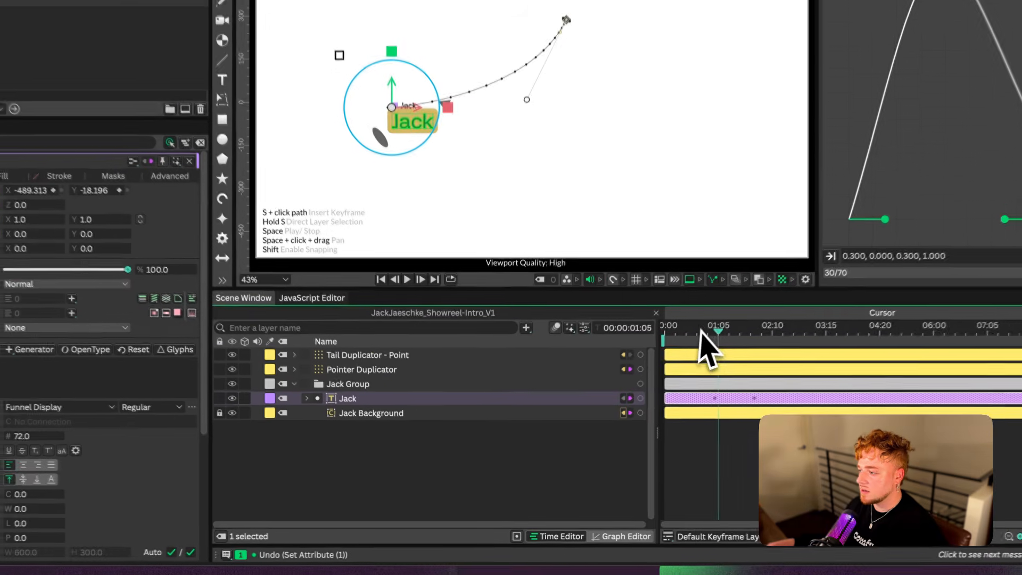
left_click_drag(914, 210, 947, 210)
mouse_move(733, 336)
left_mouse_down()
mouse_move(743, 336)
mouse_move(718, 336)
mouse_move(742, 338)
mouse_move(730, 337)
left_mouse_up()
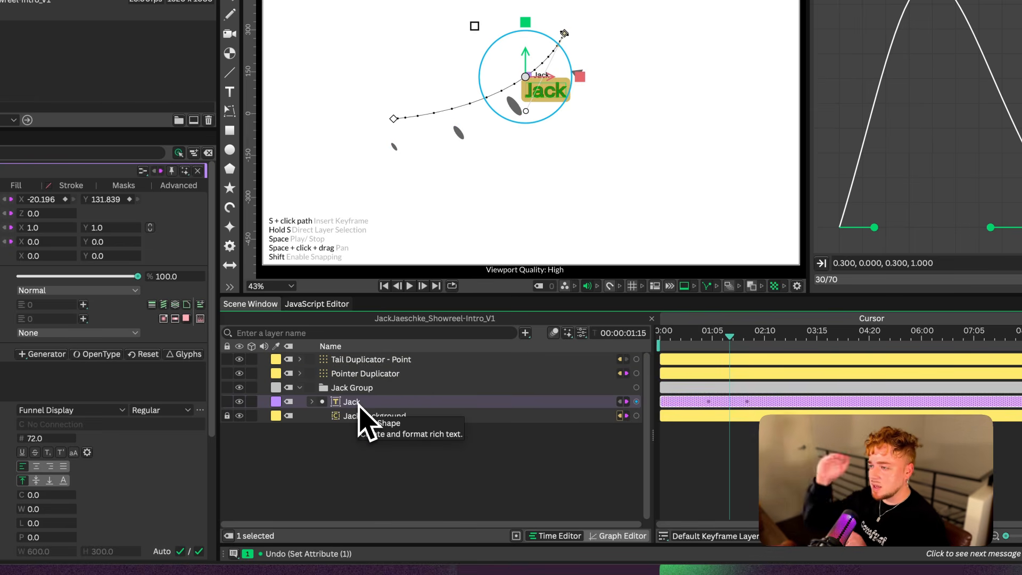
key("u")
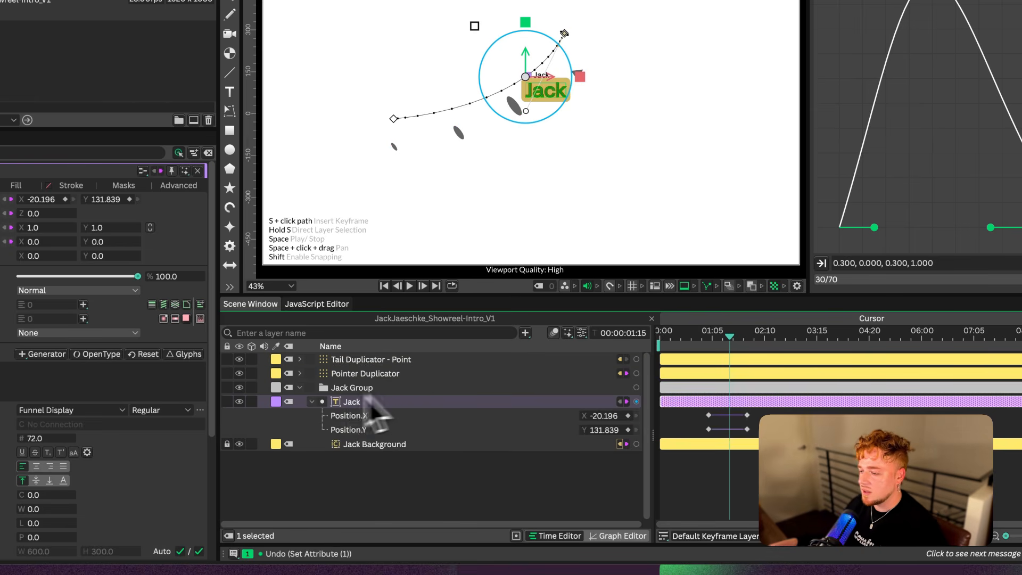
left_click(716, 337)
left_click_drag(718, 336, 710, 337)
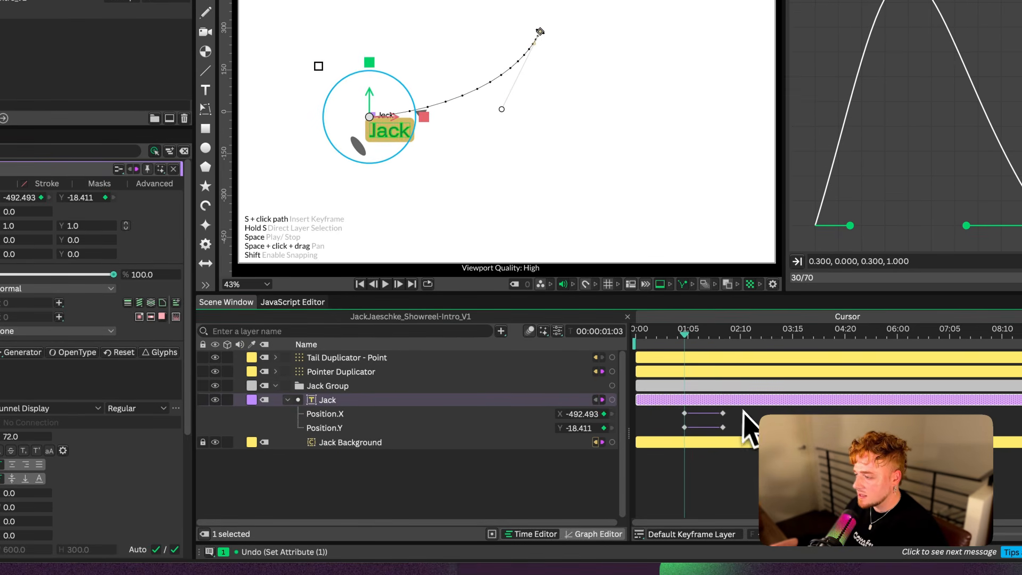
left_click_drag(745, 410, 680, 435)
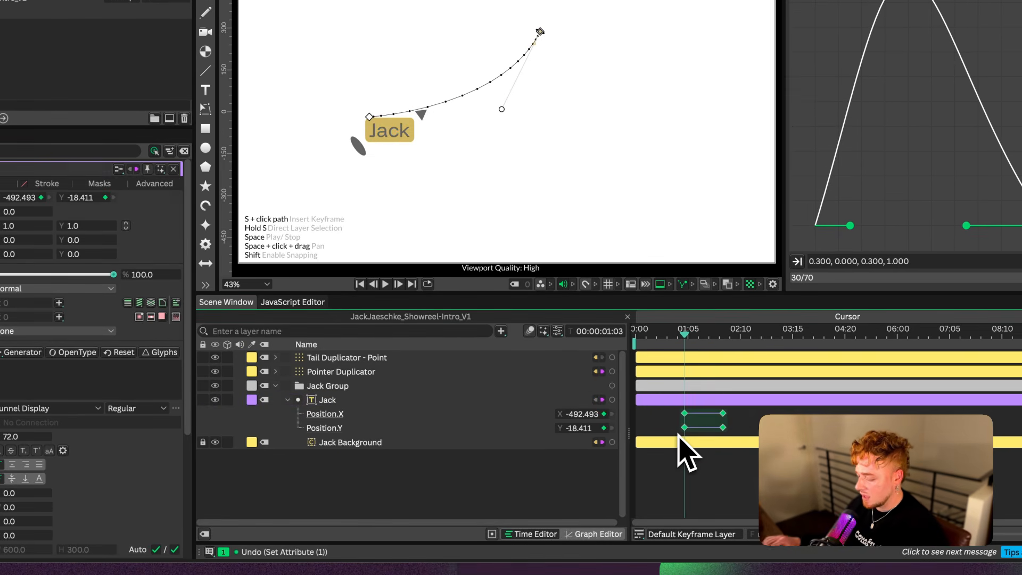
key("BackSpace")
Control the text layer's Position with a new null
left_click(421, 401)
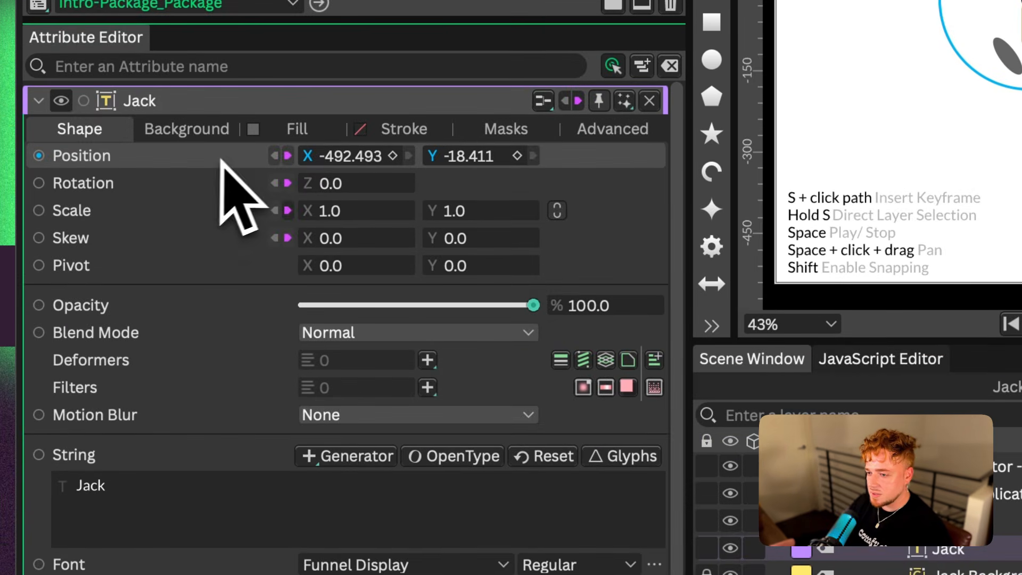
right_click(220, 155)
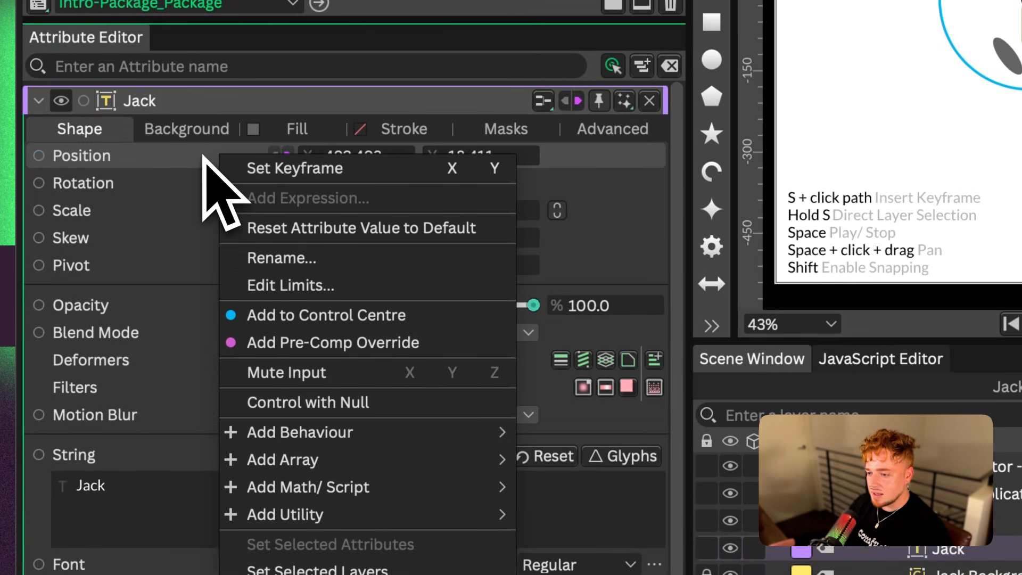
left_click(382, 403)
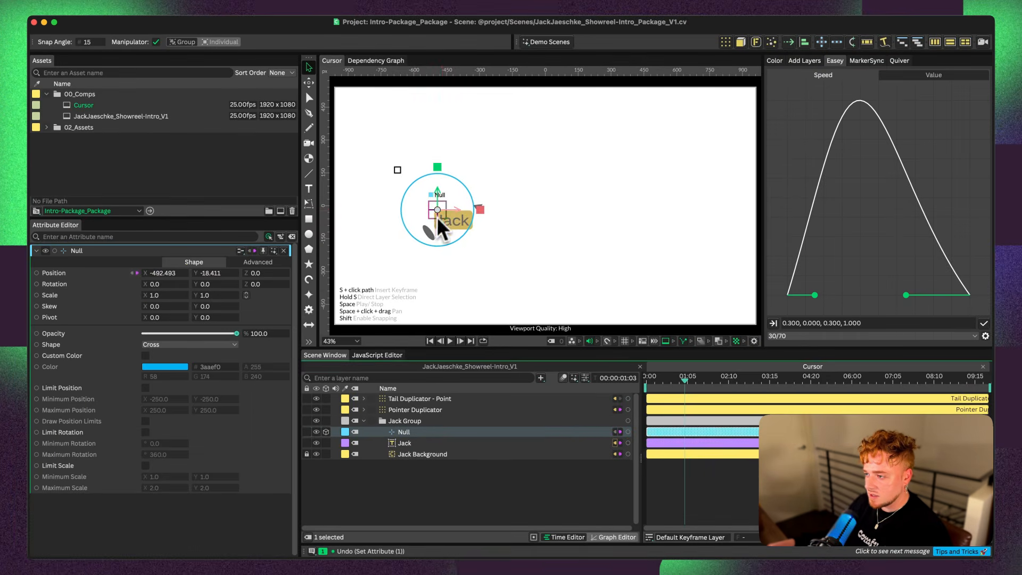
Move the new null to test that the name tag follows it, and undo the move
left_click_drag(442, 224, 432, 198)
key("super+z")
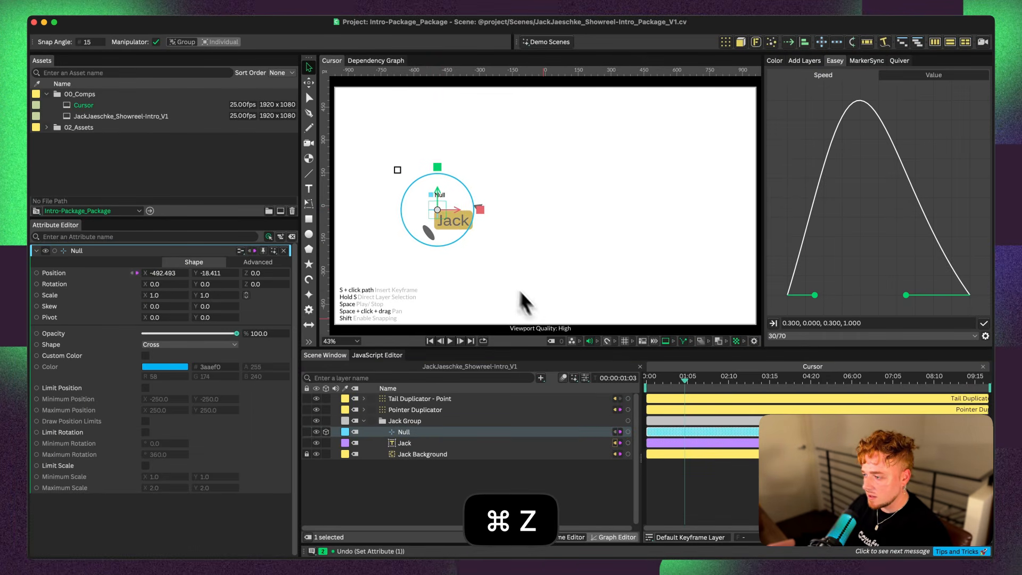
key("super+z")
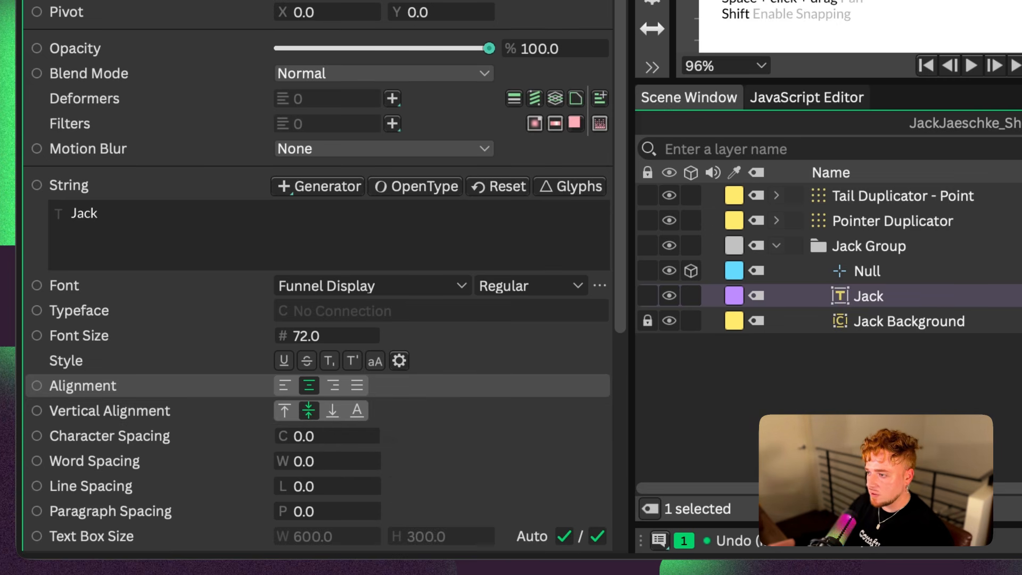
Move the null sideways again to test the centred name tag, and undo that move
left_click(900, 272)
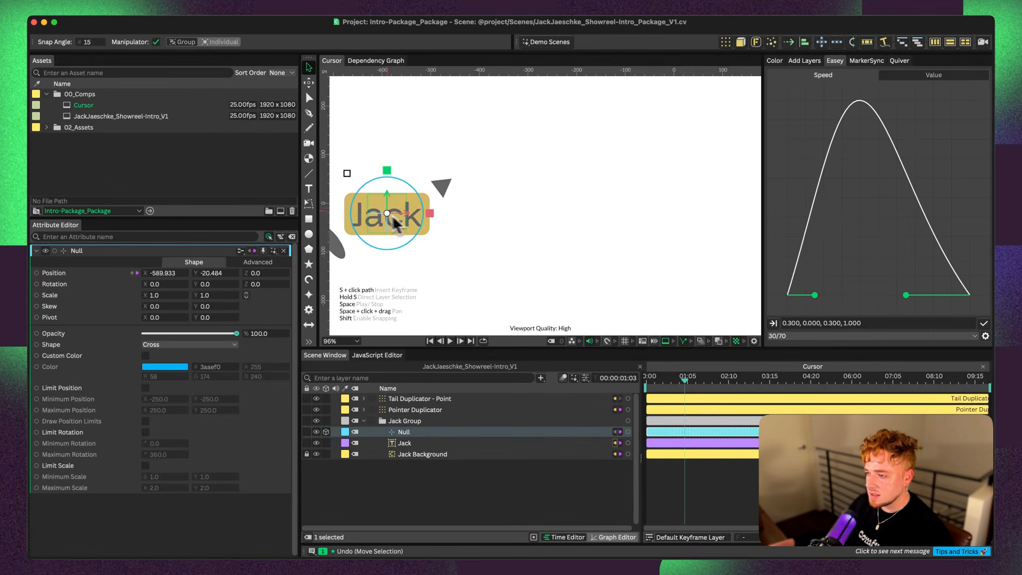
left_click_drag(393, 217, 509, 212)
key("super+z")
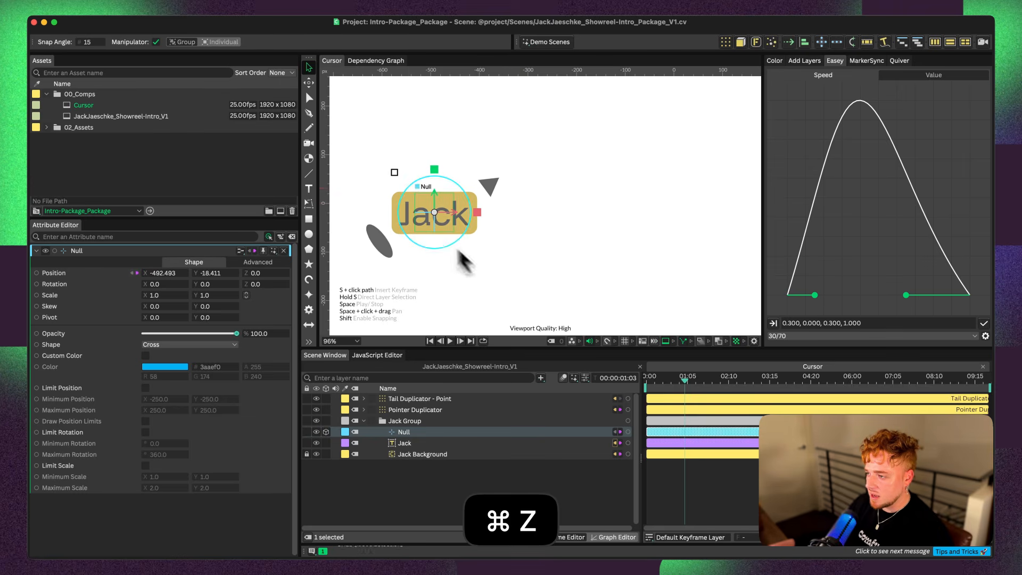
Rename the null Cursor CTRL
scroll(417, 199, "down", 10)
key("space")
left_click_drag(460, 201, 410, 174)
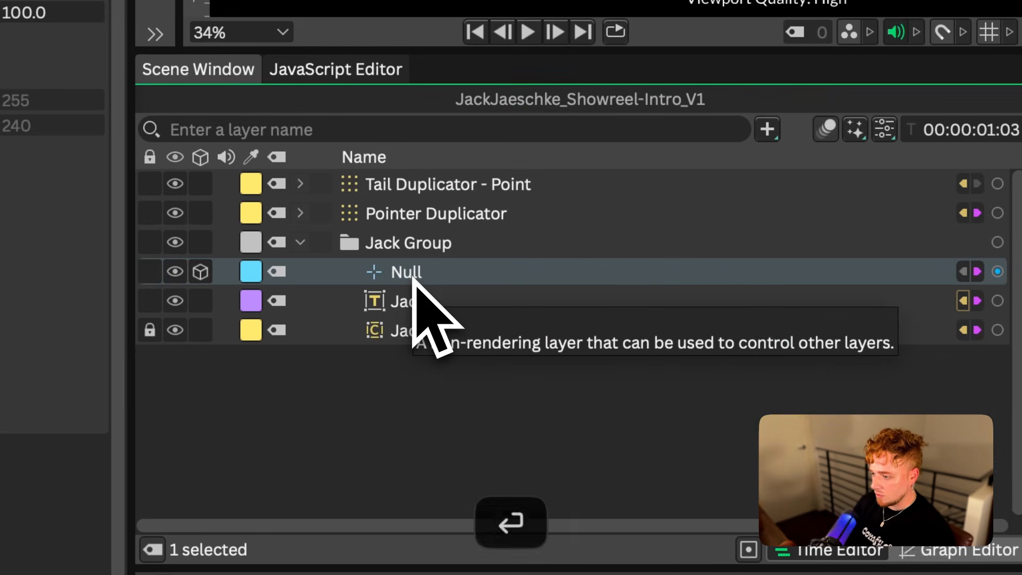
key("Return")
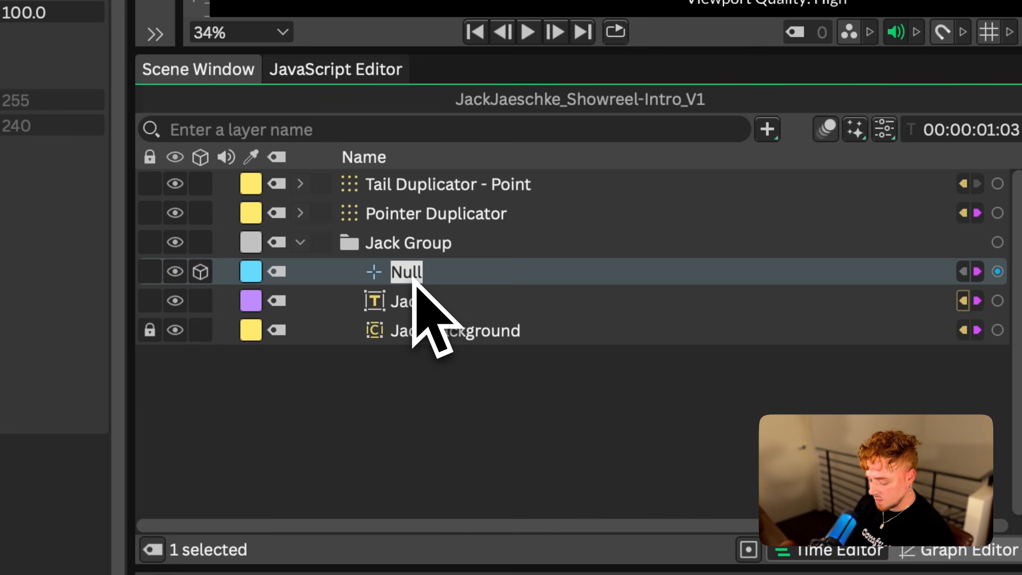
type("Cursor CTRL")
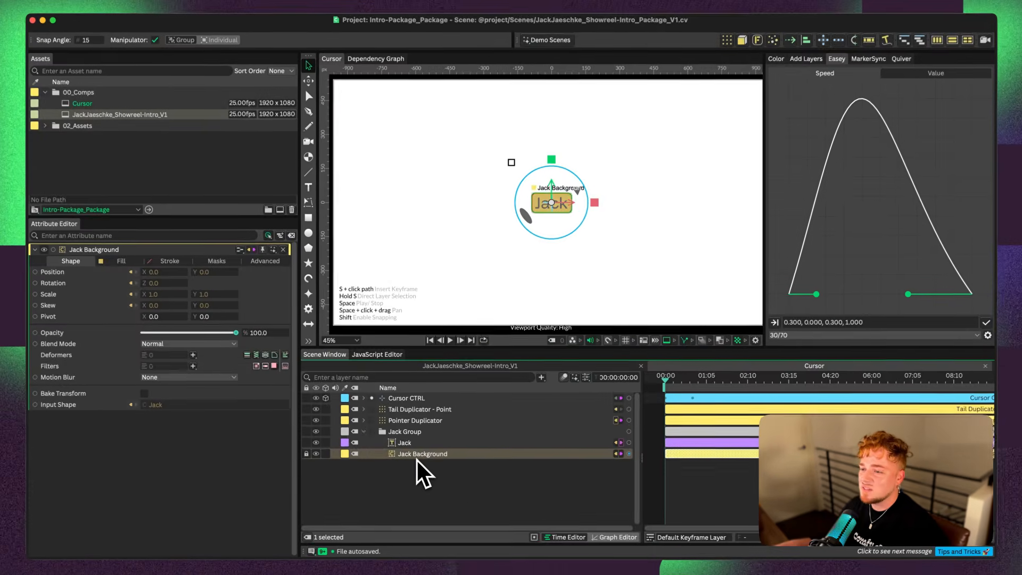
Fill the name tag's background with the dark purple library swatch and its text with the light blue one
left_click(113, 260)
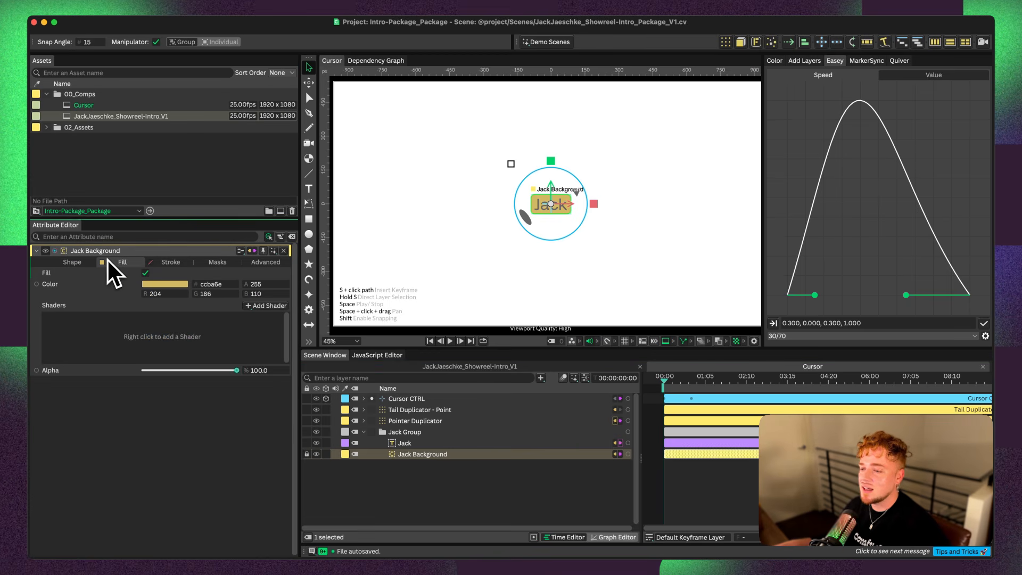
left_click(775, 61)
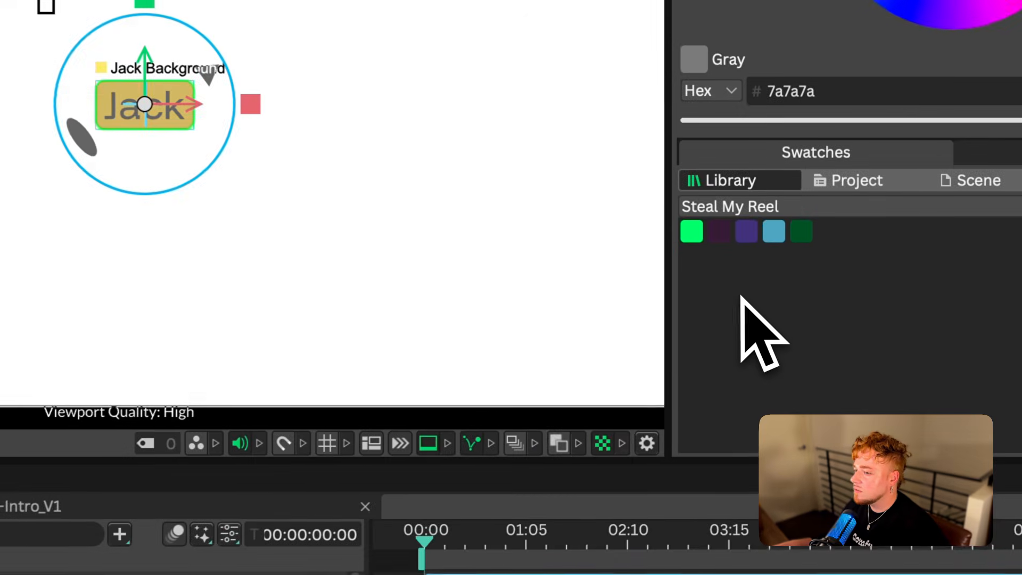
left_click_drag(719, 231, 341, 314)
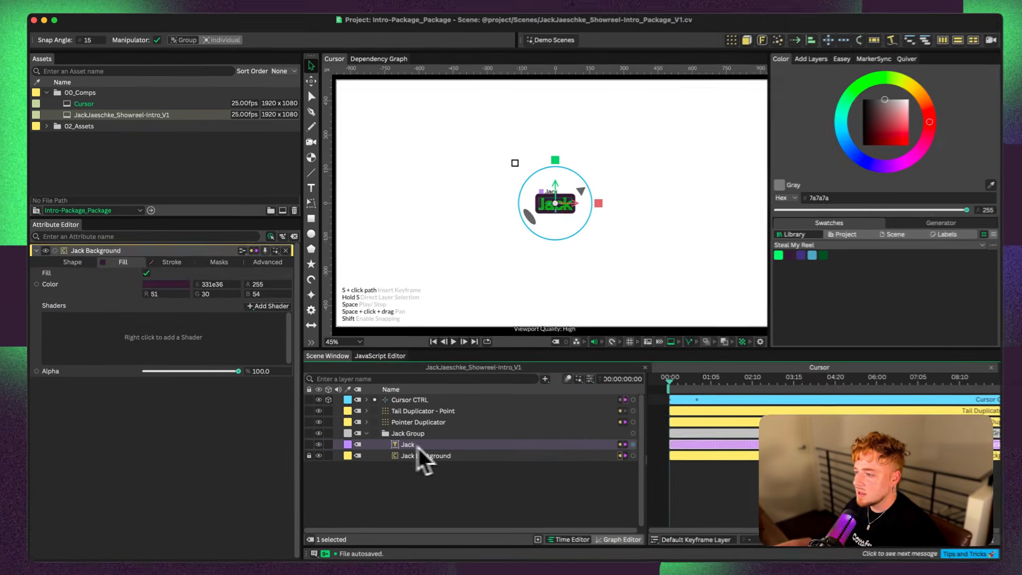
left_click(418, 445)
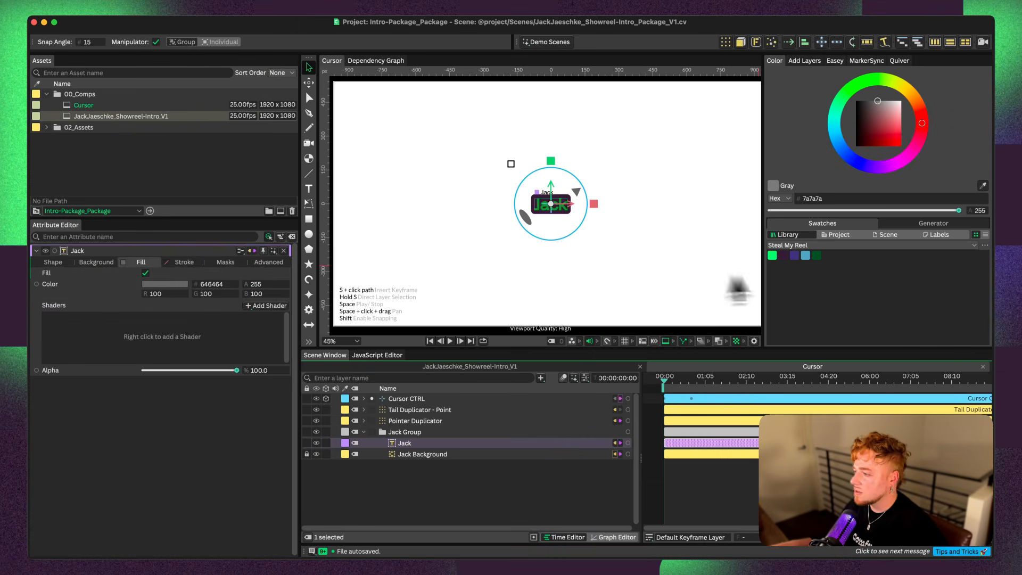
left_click_drag(777, 260, 165, 289)
left_click(714, 496)
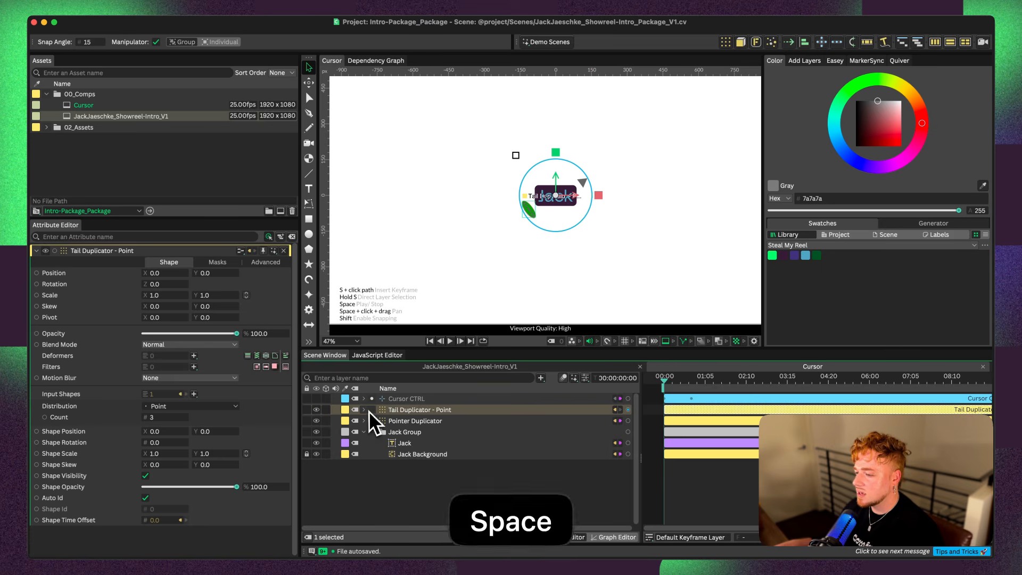
Fill the Tail Shape inside Tail Duplicator - Path with the dark purple library swatch (331e36)
left_click(364, 410)
left_click(373, 432)
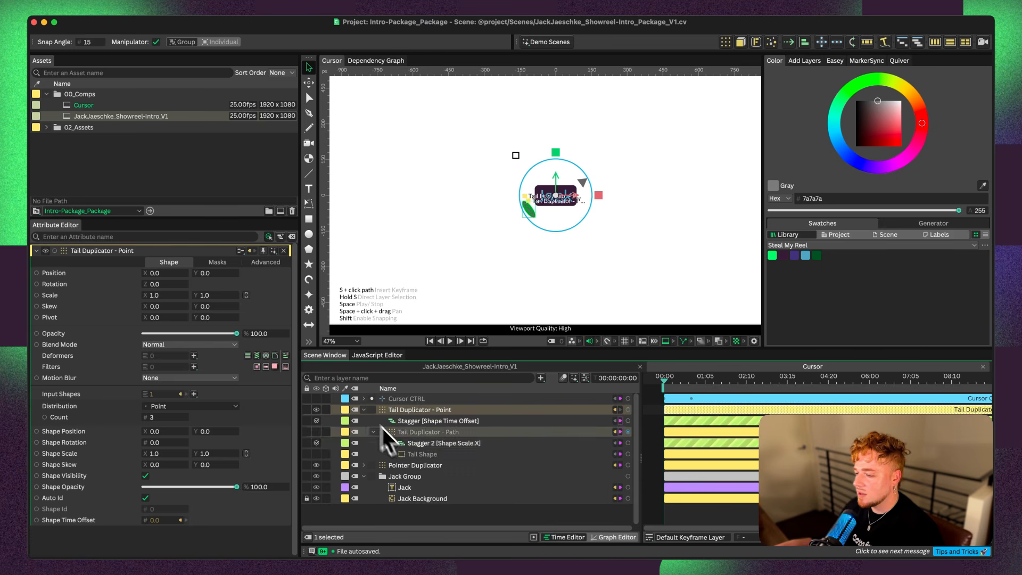
left_click(418, 454)
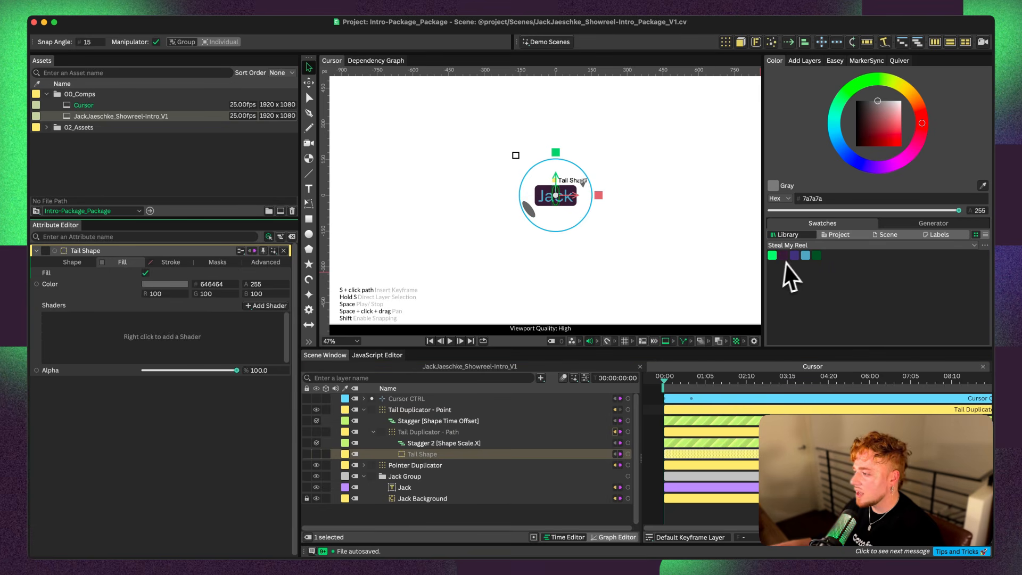
left_click_drag(785, 260, 201, 294)
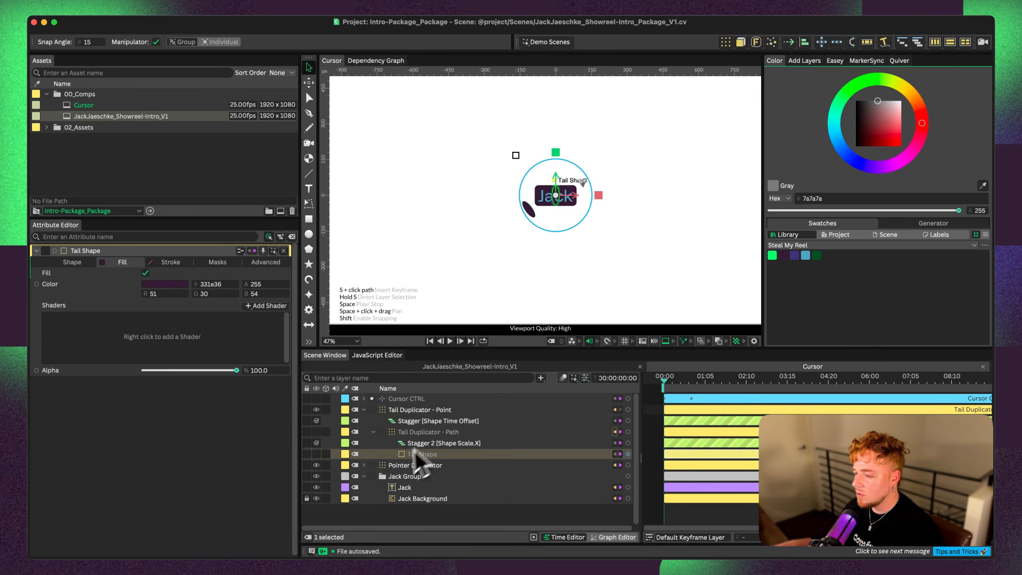
Fill the Pointer shape inside Pointer Duplicator with the light blue library swatch and start playback
left_click(366, 465)
left_click(365, 465)
left_click(409, 476)
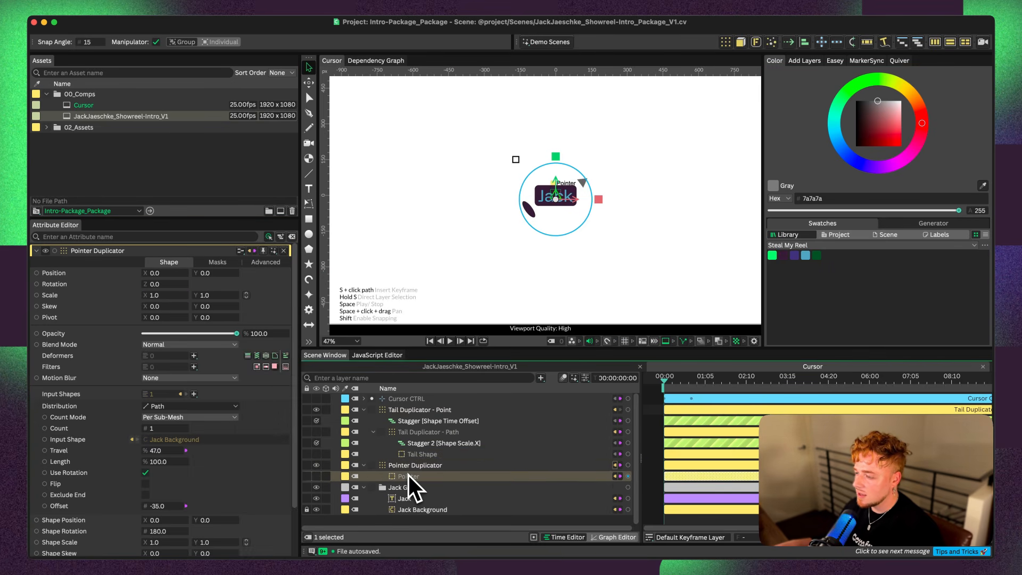
left_click_drag(805, 256, 155, 287)
key("space")
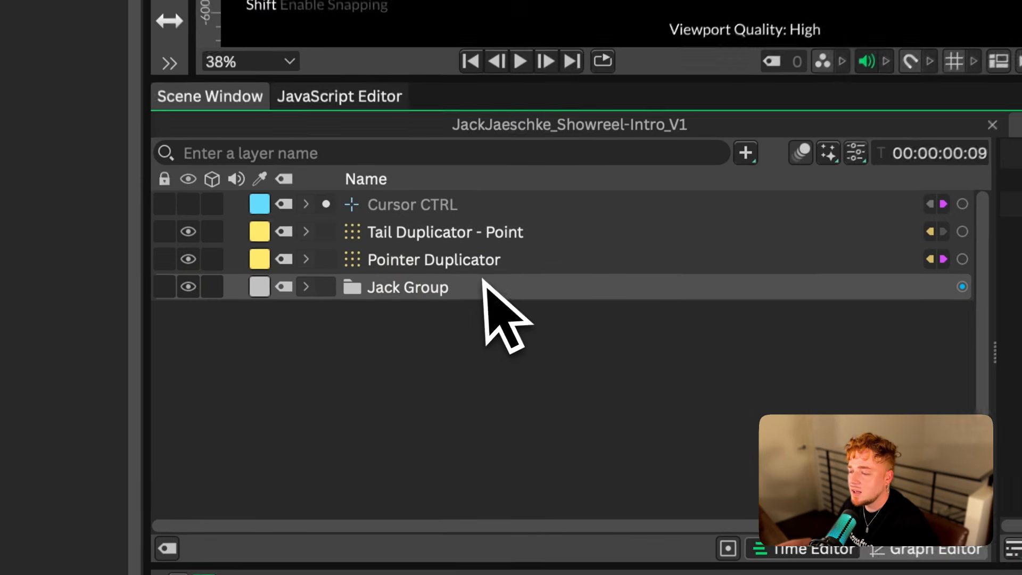
Apply a Voxelize deformer to the name tag's background shape and set its Size to 13
left_click(436, 432)
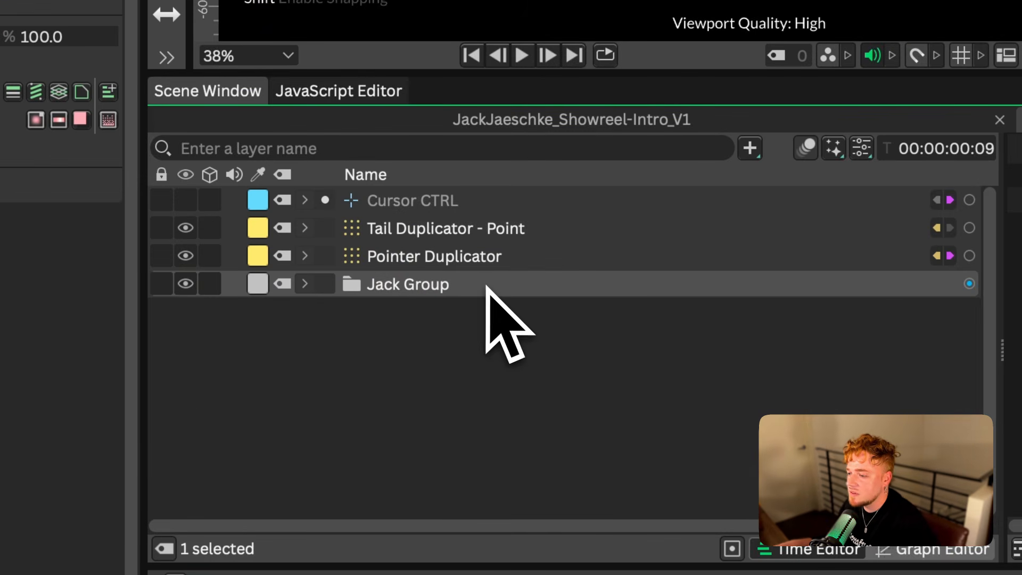
left_click(308, 289)
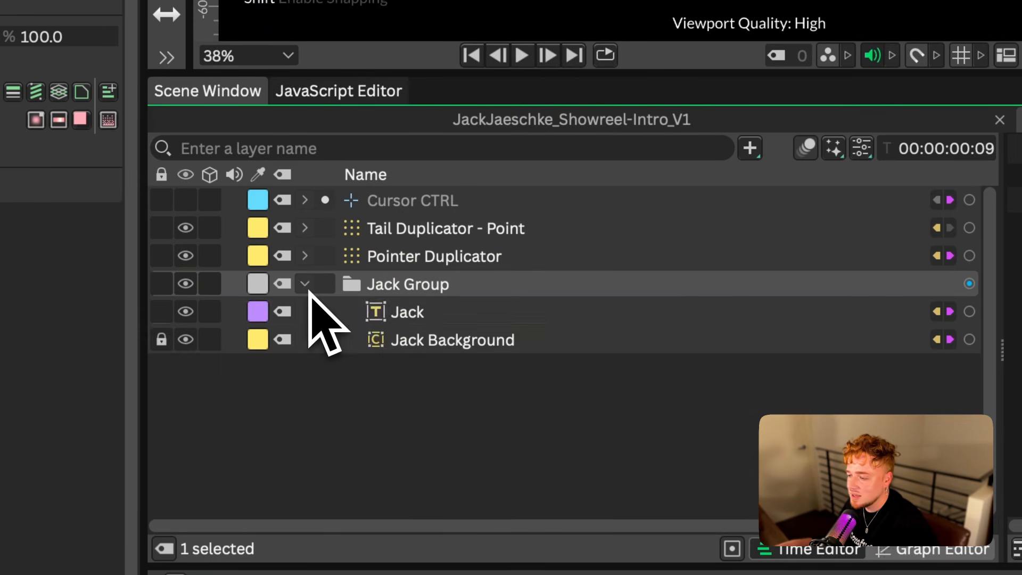
left_click(410, 339)
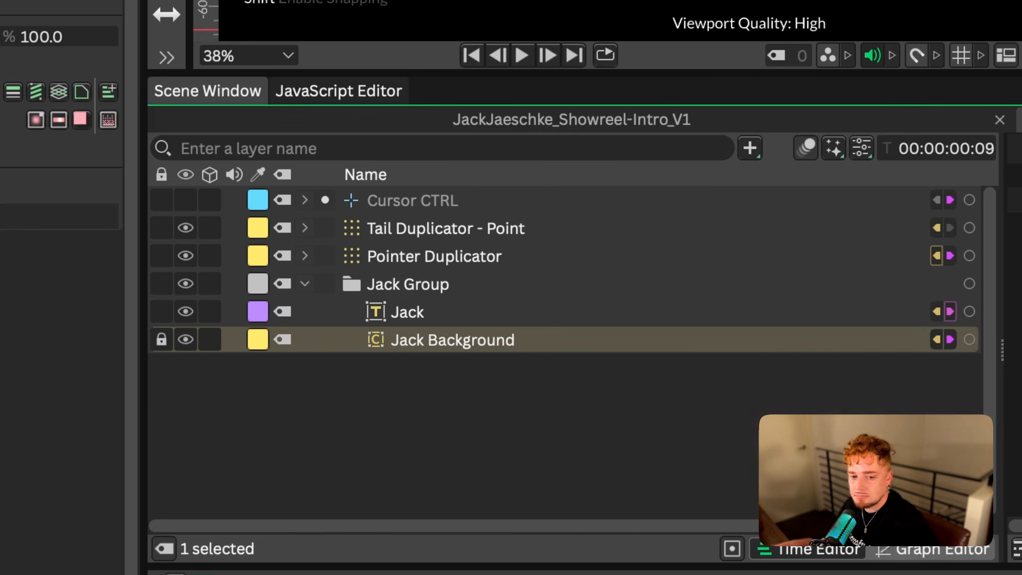
scroll(585, 20, "up", 4)
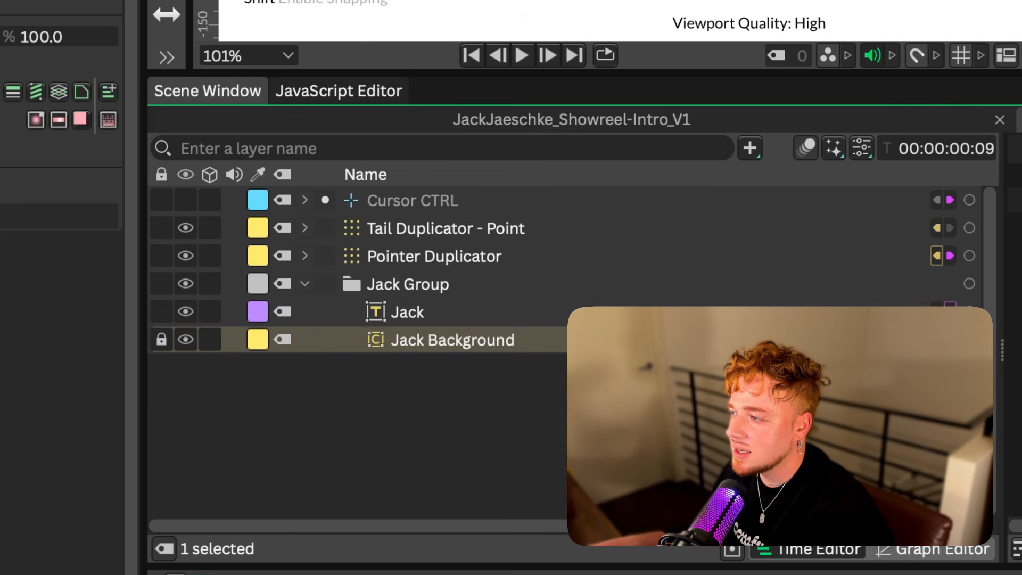
scroll(585, 20, "down", 2)
scroll(586, 21, "down", 1)
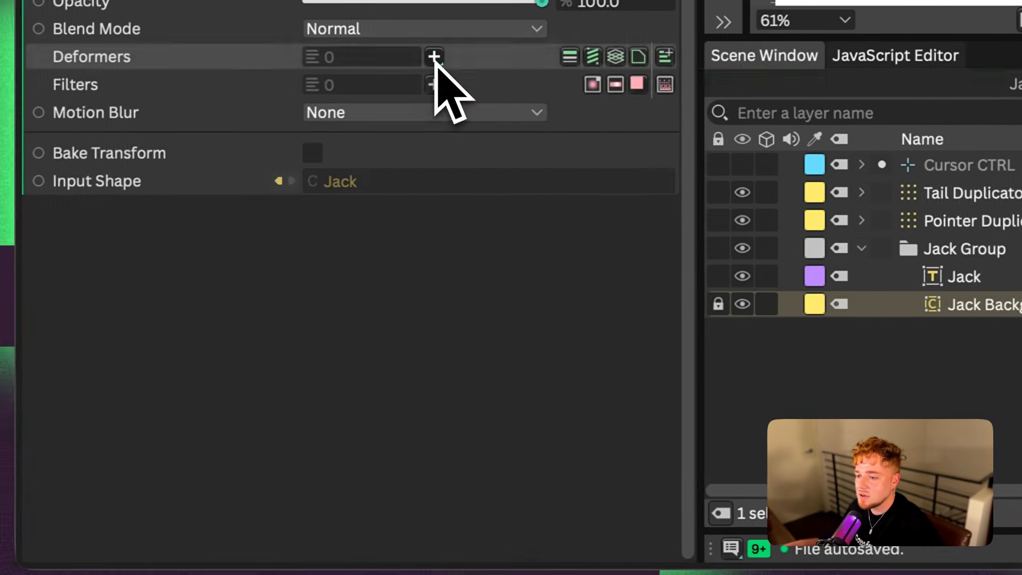
left_click(436, 59)
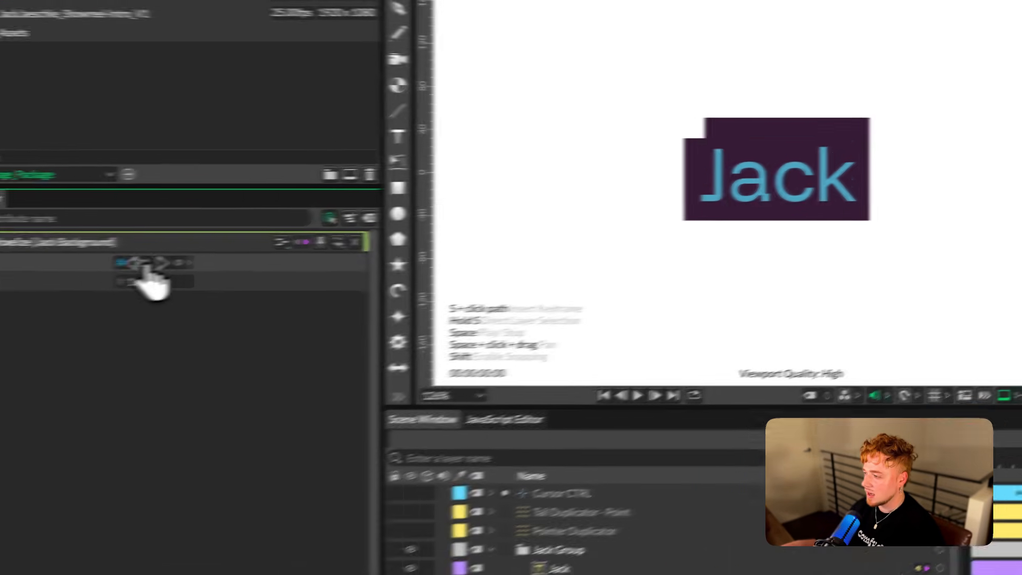
left_click_drag(146, 267, 89, 267)
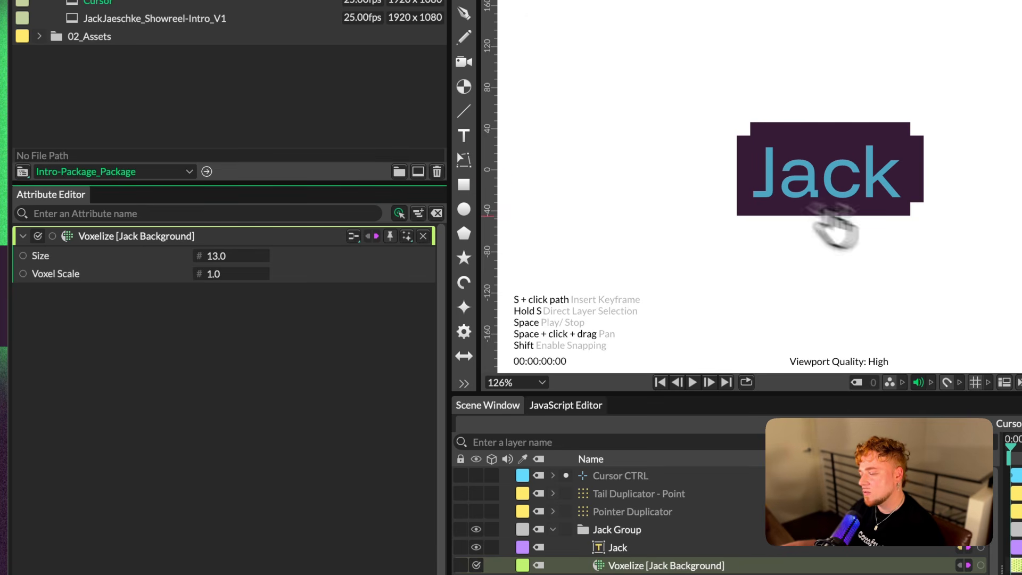
Add Flatten Shape Layers and Bevel deformers to Jack Background after the Voxelize deformer
left_click(653, 564)
left_click(277, 406)
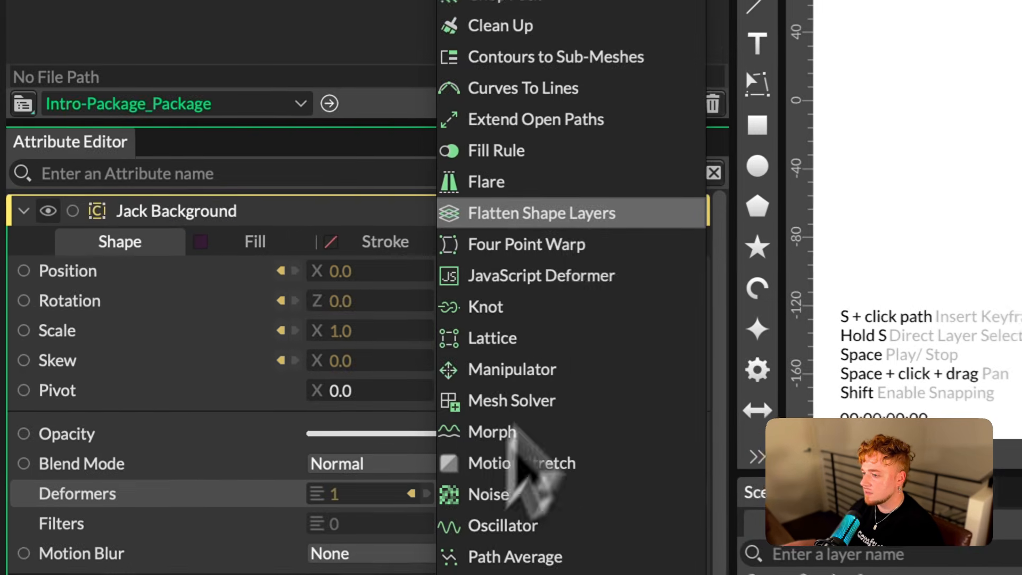
left_click(292, 407)
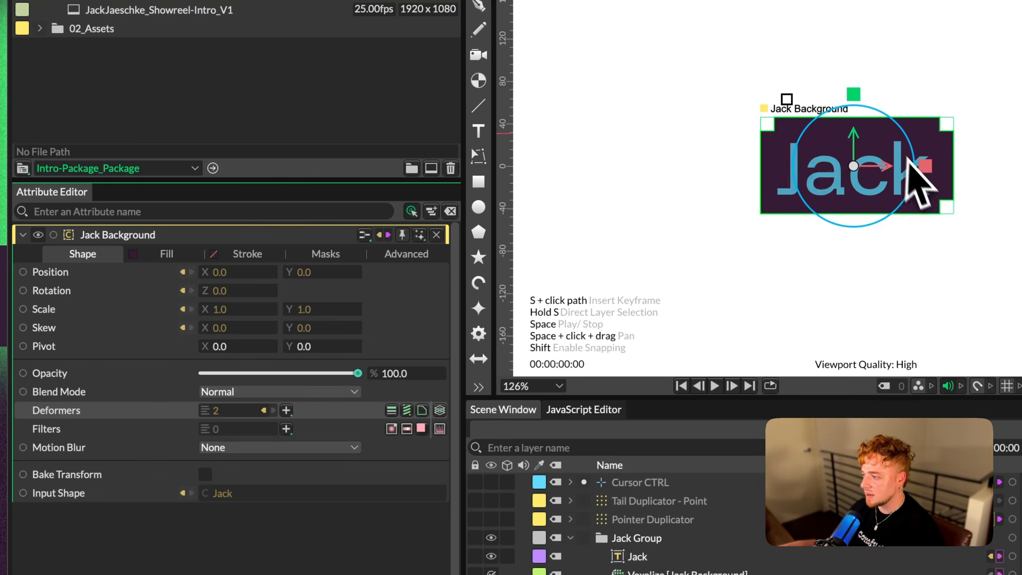
left_click(286, 410)
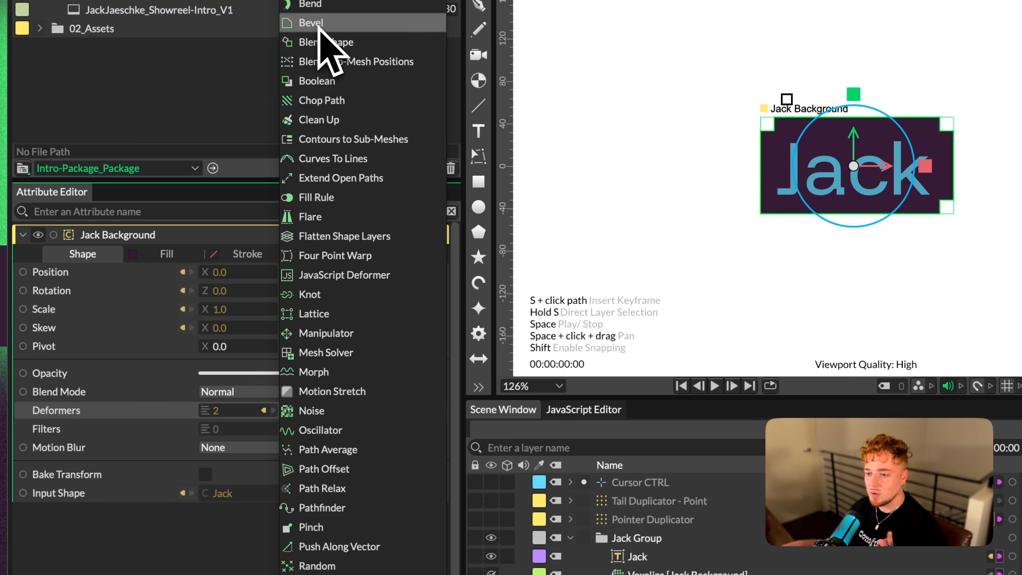
left_click(322, 25)
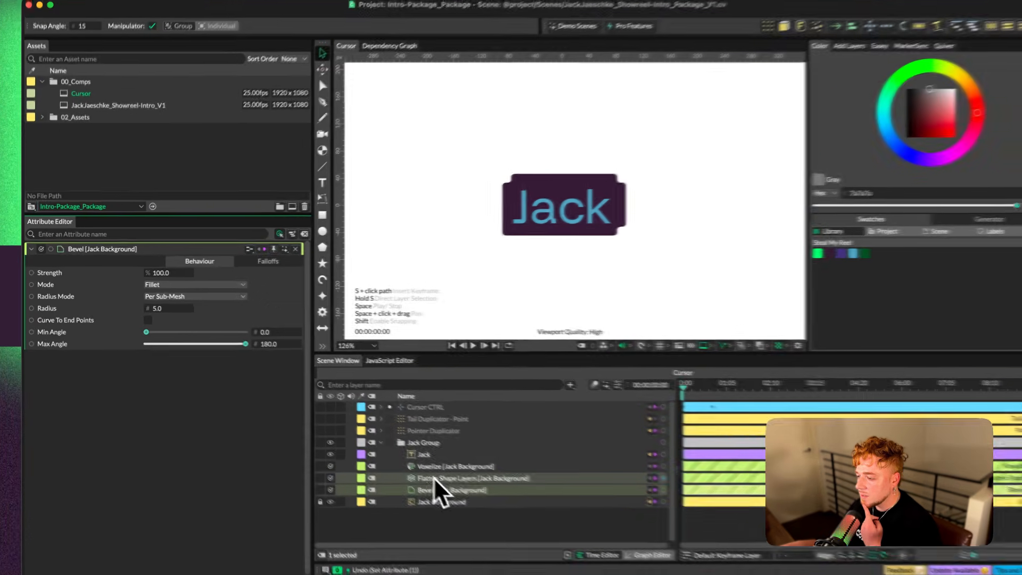
Disable and re-enable the Flatten Shape Layers deformer to compare its effect on the beveled background
left_click(436, 478)
scroll(529, 228, "up", 5)
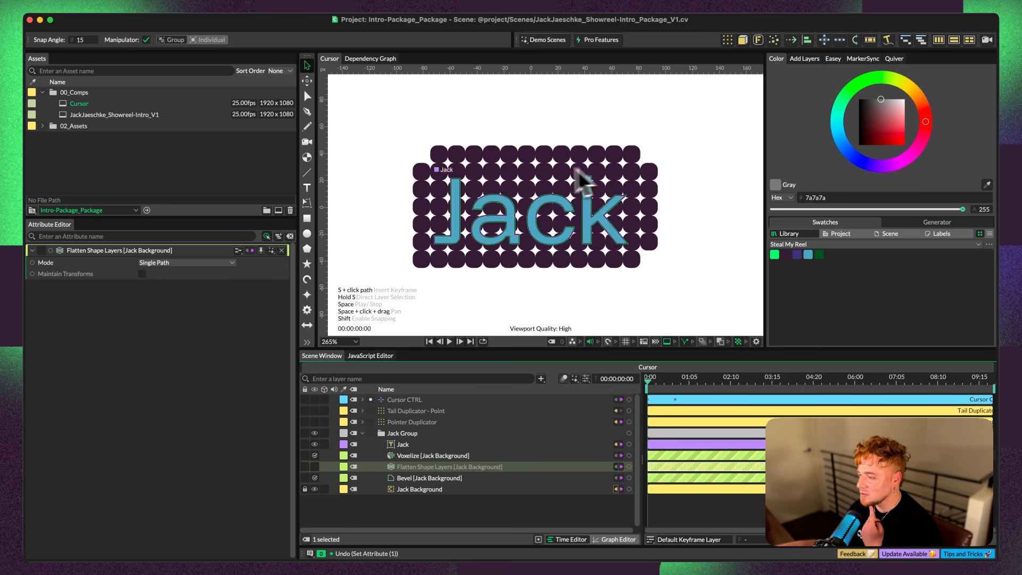
left_click(315, 467)
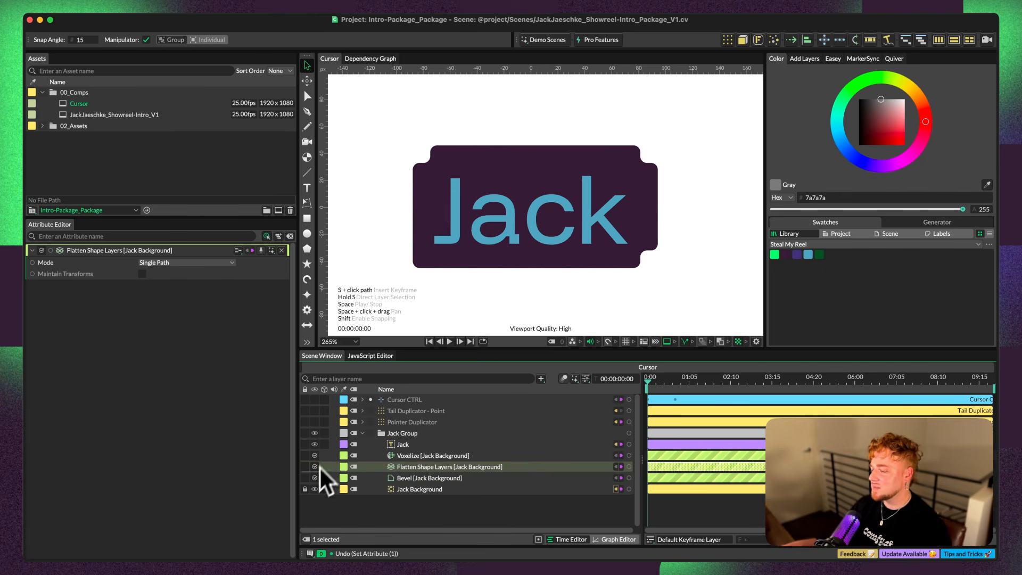
Play back the cursor animation and examine the name tag's rounded, stepped corners up close
scroll(476, 198, "down", 5)
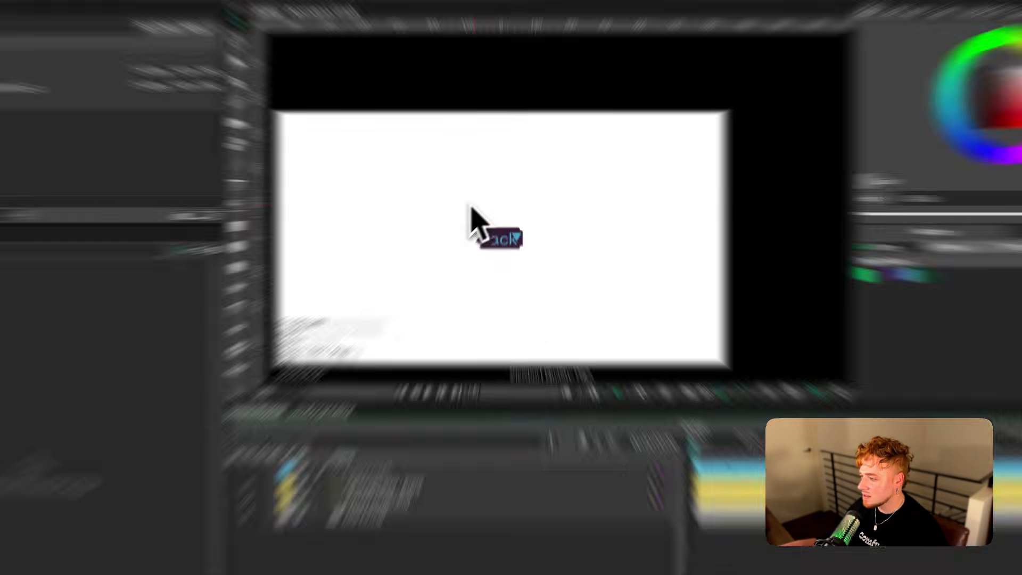
key("space")
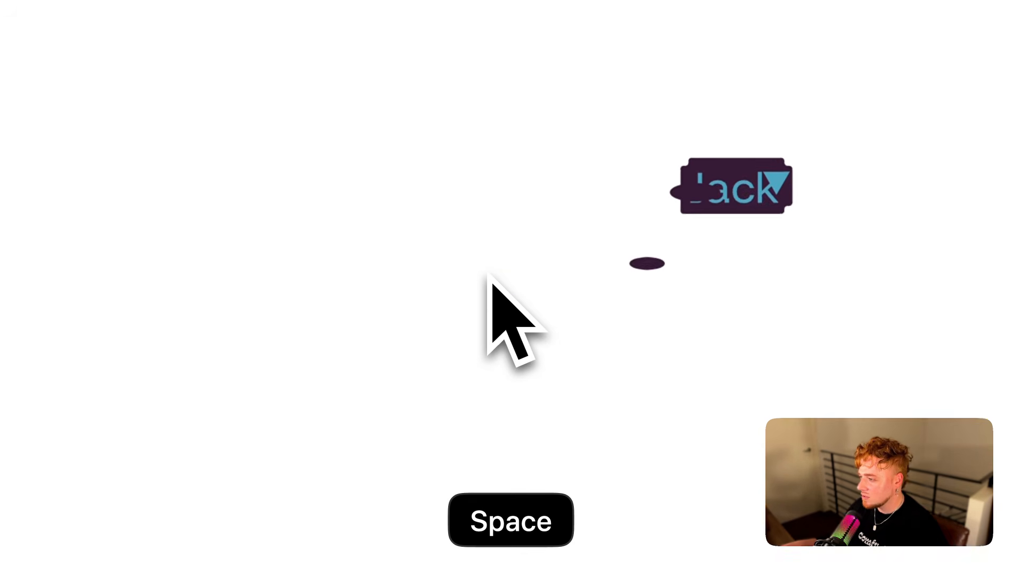
key("space")
left_click(367, 486)
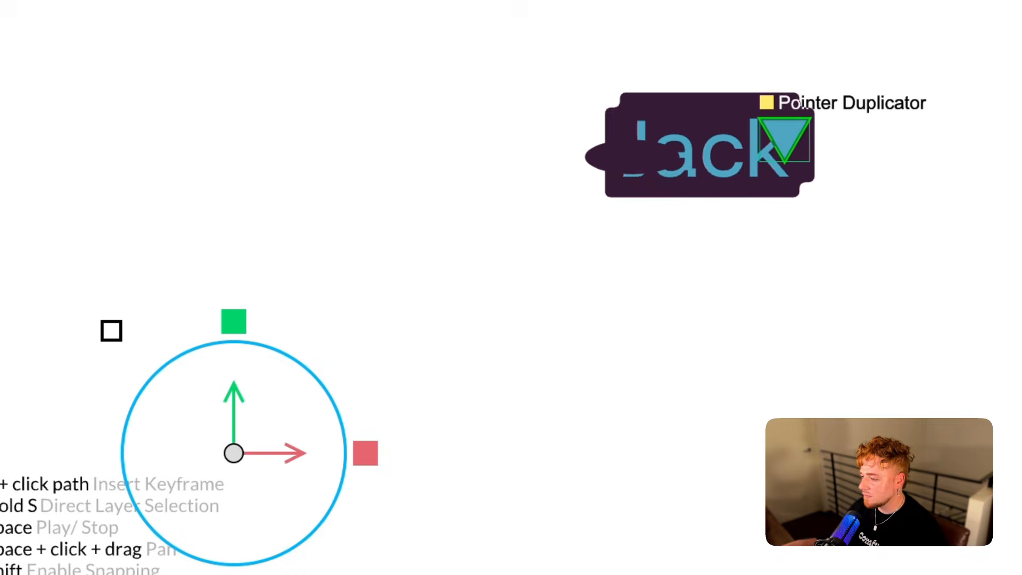
left_click(392, 498)
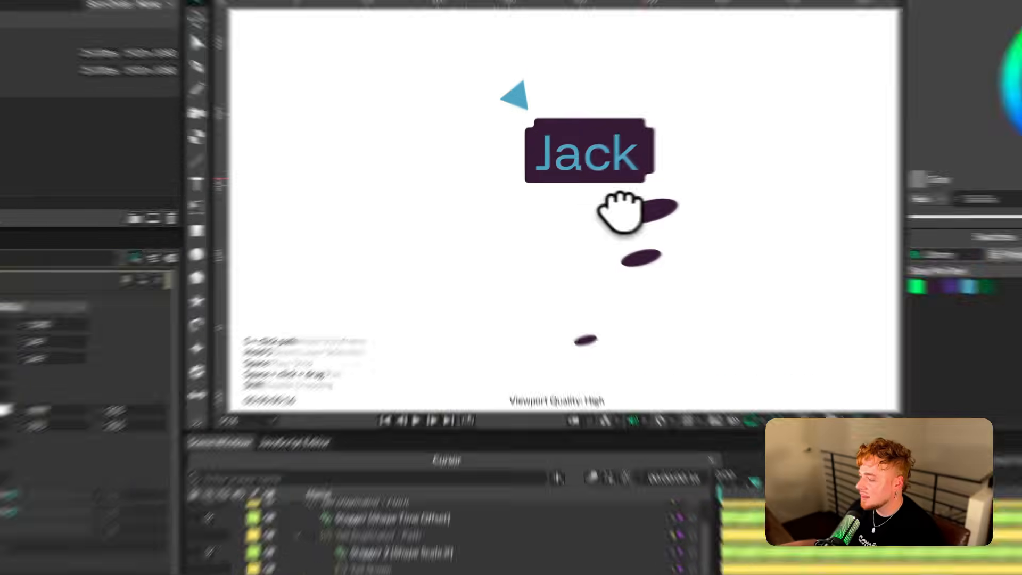
scroll(620, 207, "up", 10)
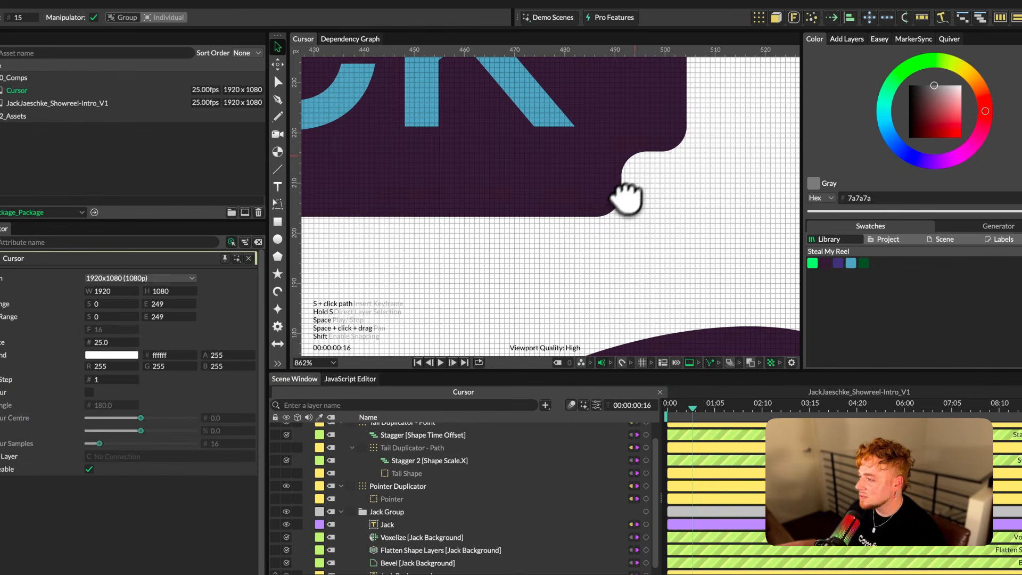
scroll(476, 215, "down", 10)
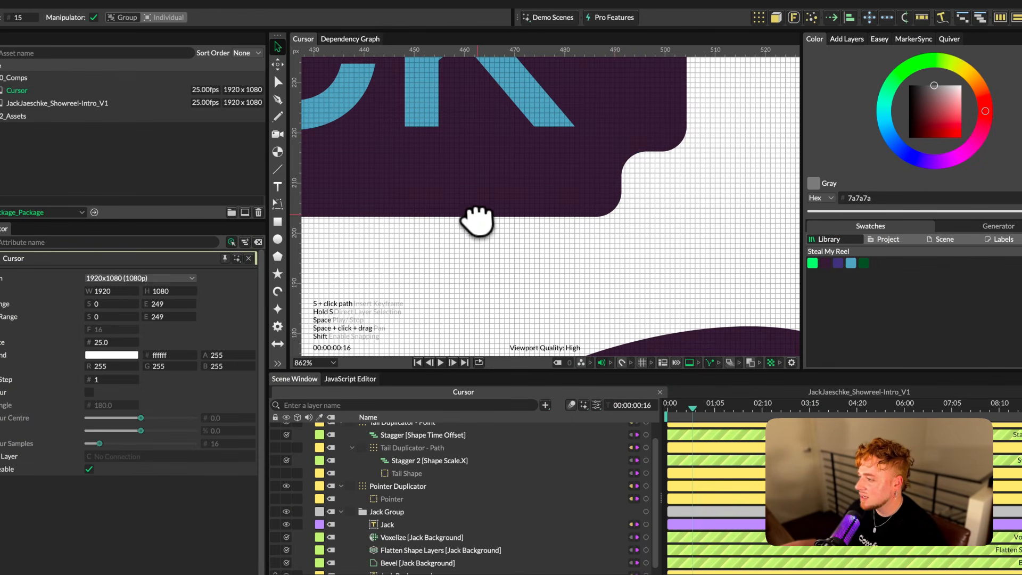
left_click(432, 198)
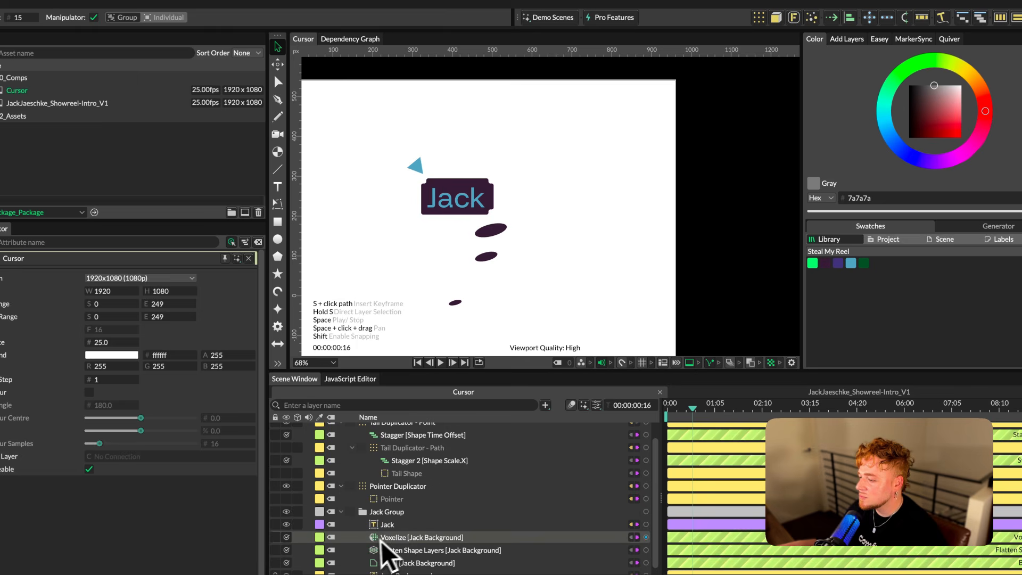
Nest the Voxelize, Flatten Shape Layers and Bevel deformers under Jack Background and collapse it
scroll(381, 537, "down", 1)
left_click(351, 480)
left_click(463, 530)
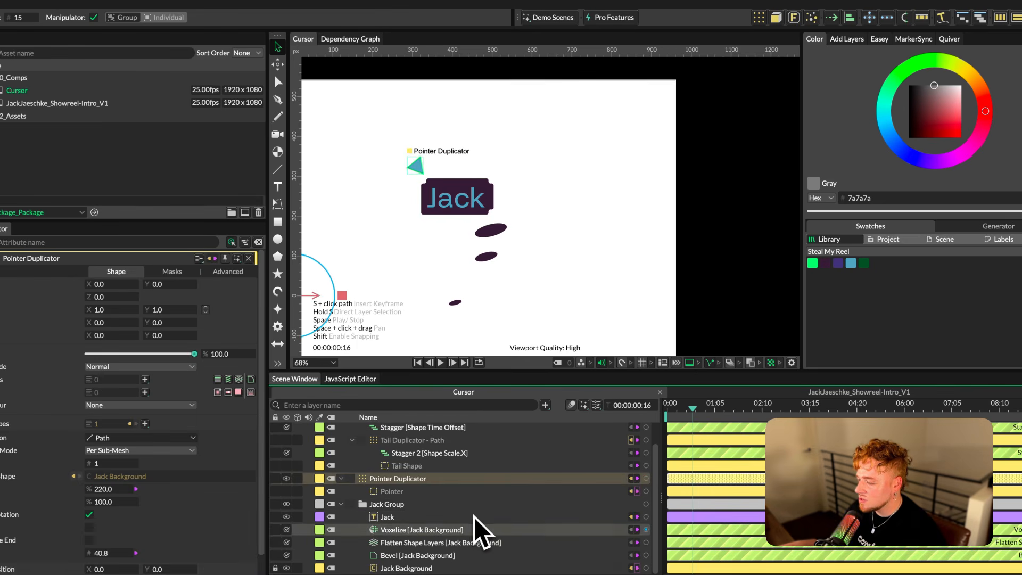
left_click(469, 543)
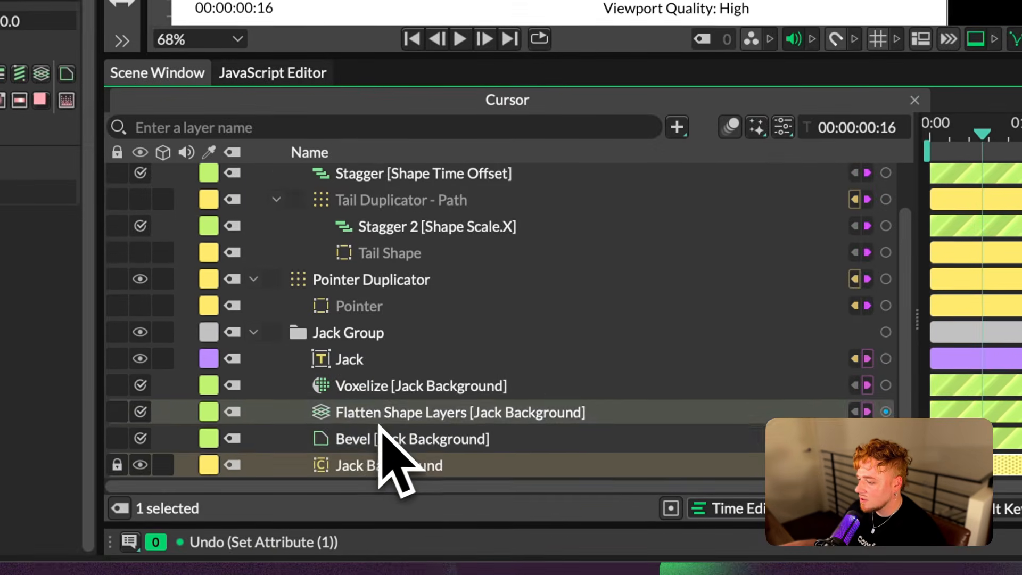
mouse_move(379, 425)
left_mouse_down()
mouse_move(383, 434)
mouse_move(381, 402)
mouse_move(379, 418)
mouse_move(367, 414)
left_mouse_up()
left_click(277, 388)
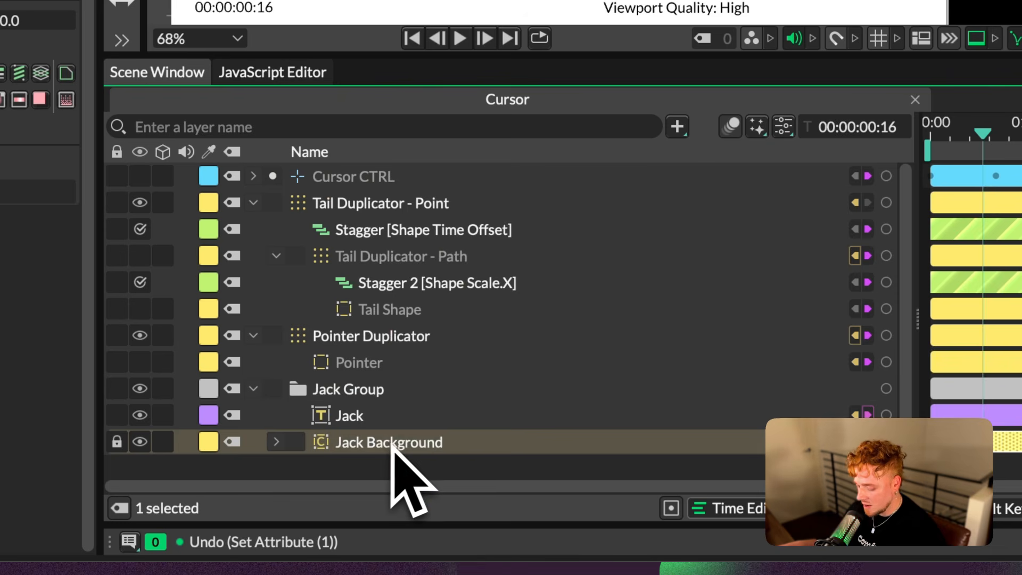
Duplicate Jack Background and delete the Voxelize, Flatten Shape Layers and Bevel deformers from the original
key("super+d")
left_click(282, 456)
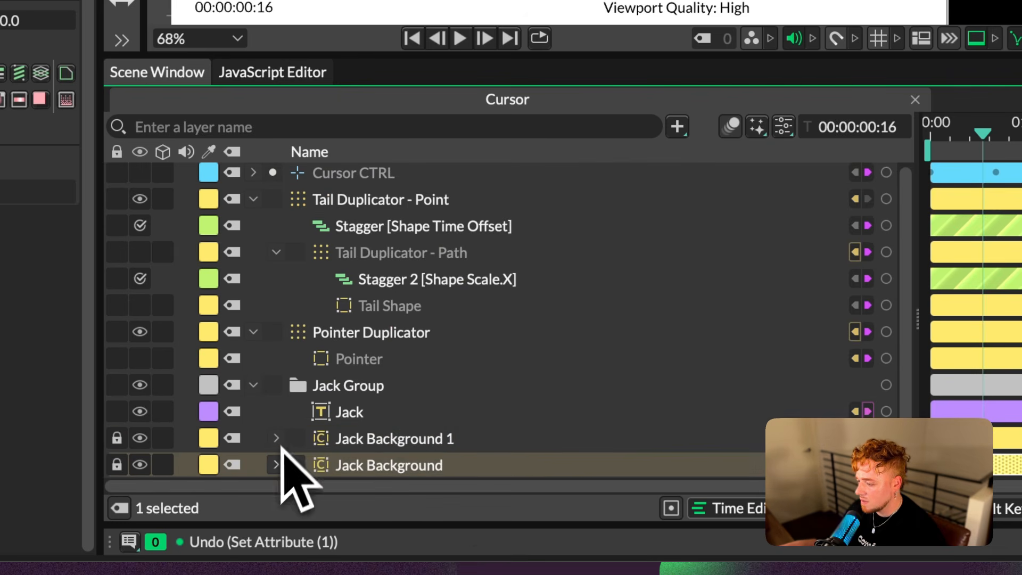
scroll(284, 409, "down", 3)
left_click(373, 414)
left_click(397, 462, "shift")
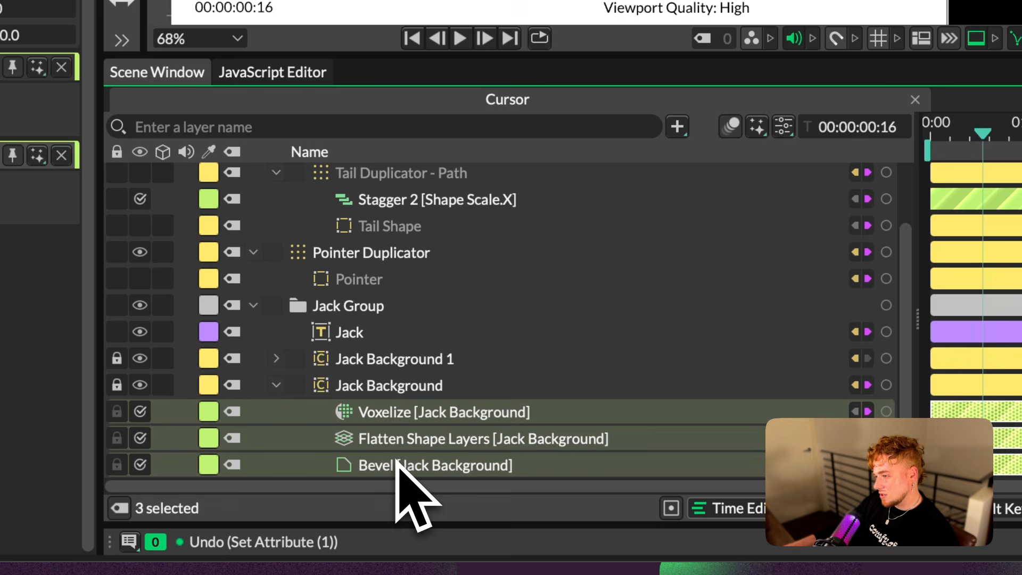
key("BackSpace")
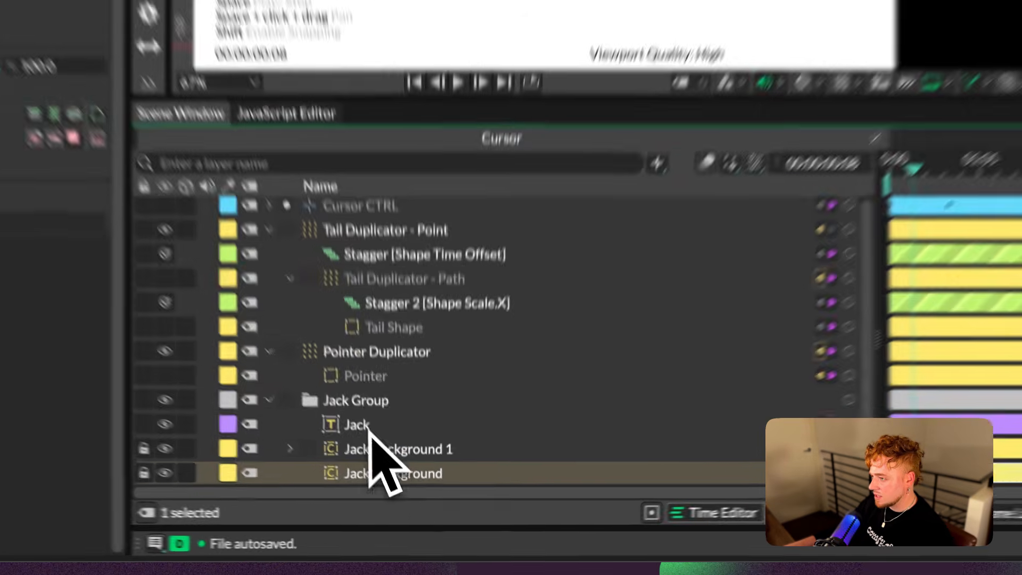
Hide Jack Background 1 and step back one frame to examine the plain rounded background with the pointer
scroll(357, 145, "up", 5)
left_click(140, 438)
scroll(467, 54, "up", 4)
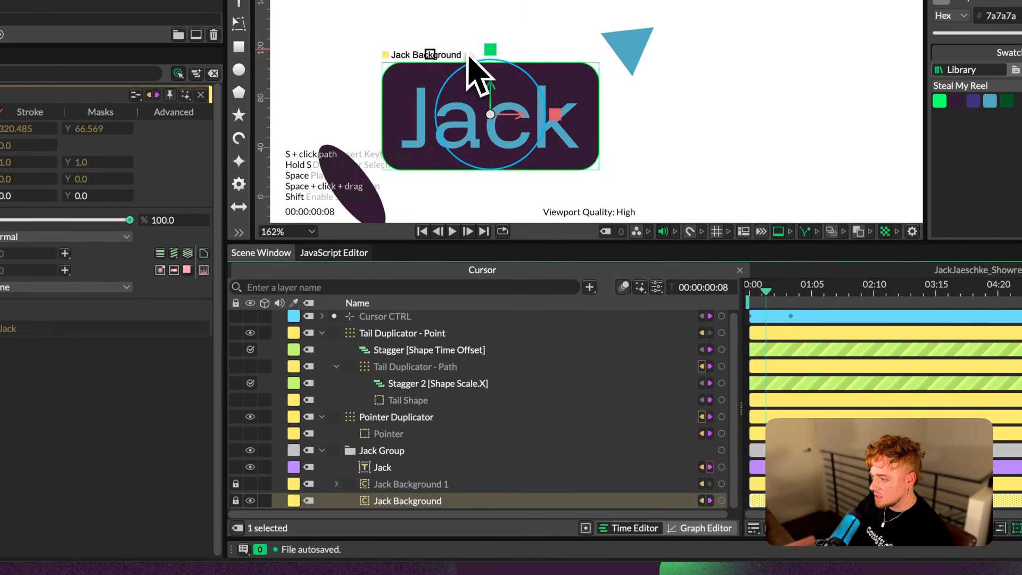
scroll(517, 65, "down", 3)
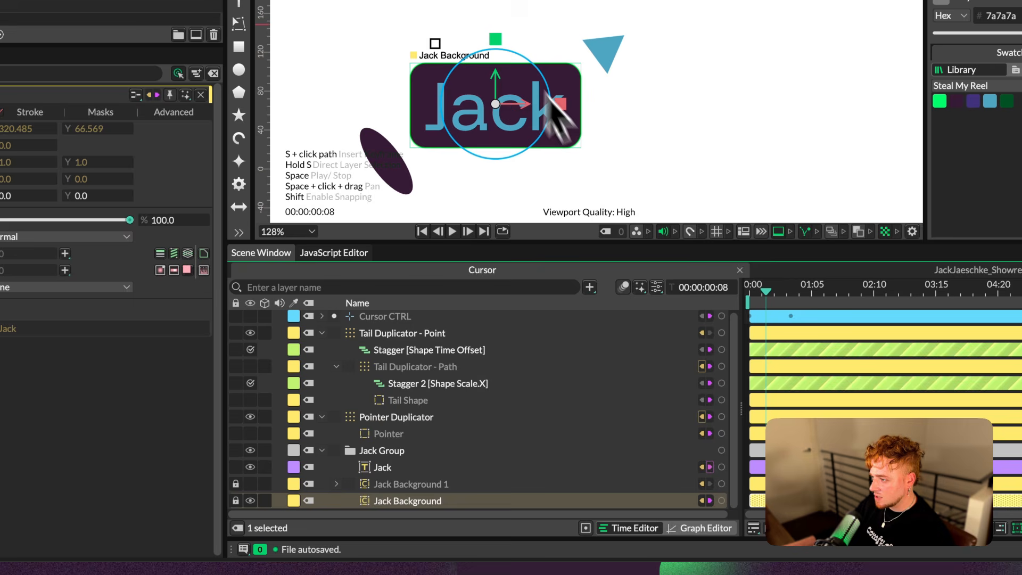
key("Left")
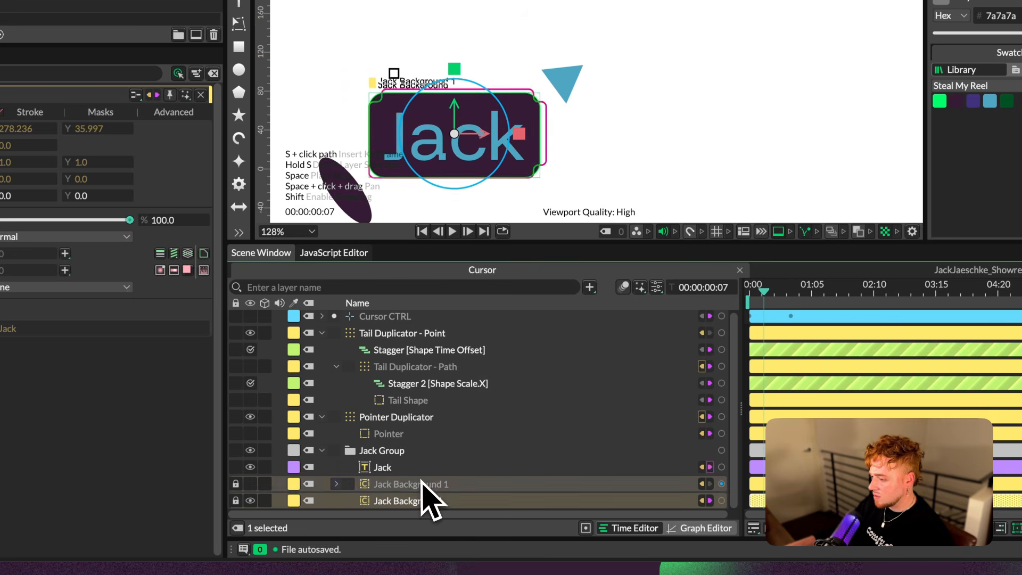
Check the deformers under Jack Background 1 and rename the plain Jack Background as Base Rotation Shape
left_click(426, 484)
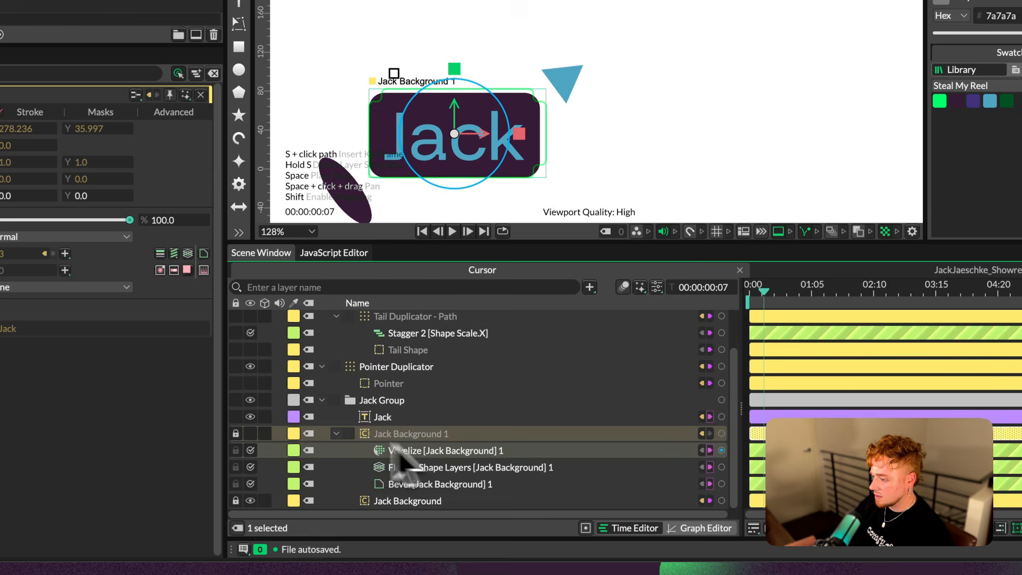
key("shift+b")
key("Return")
type("Base Rota")
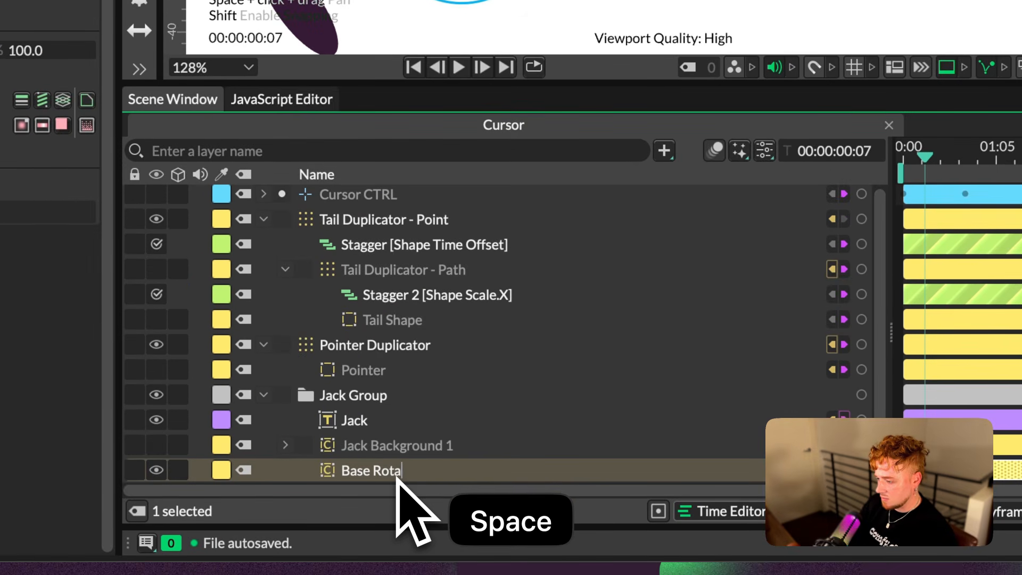
type("tion Shape")
key("Return")
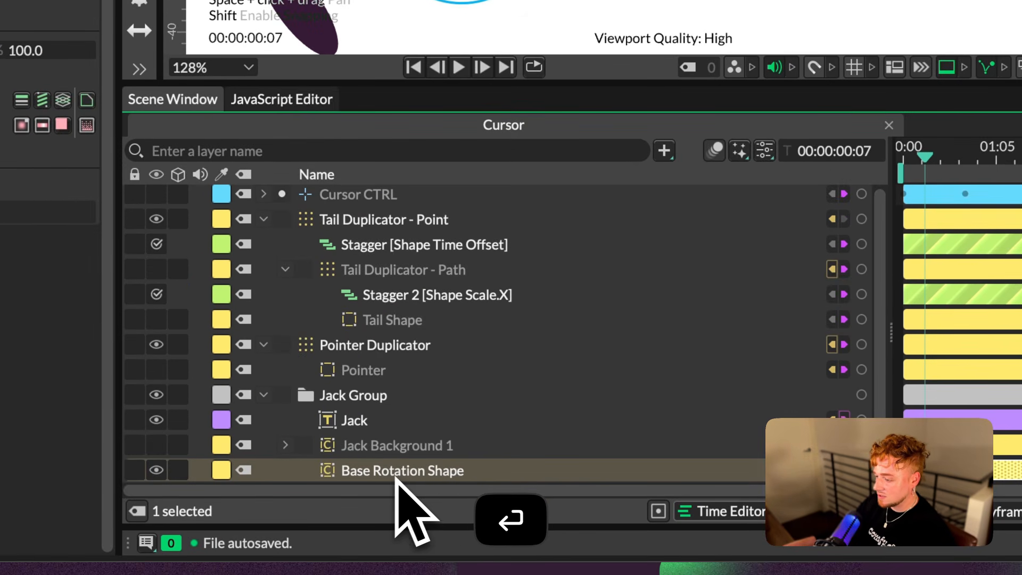
Lock and hide Base Rotation Shape and make Jack Background 1 visible again
left_click(134, 470)
left_click(157, 470)
left_click(156, 446)
left_click(432, 475)
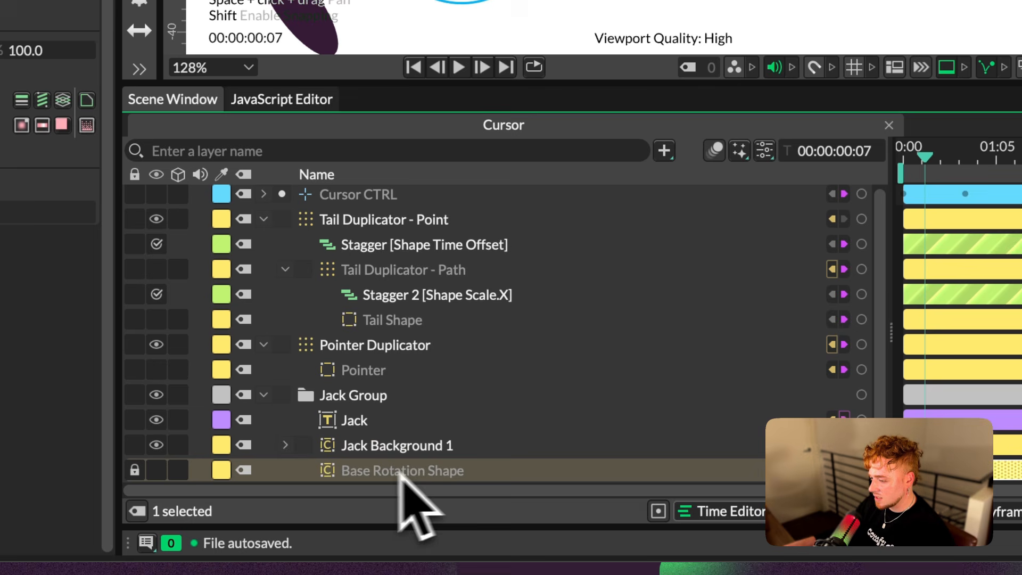
Rename Jack Background 1 as Base Visual
left_click(462, 450)
key("Return")
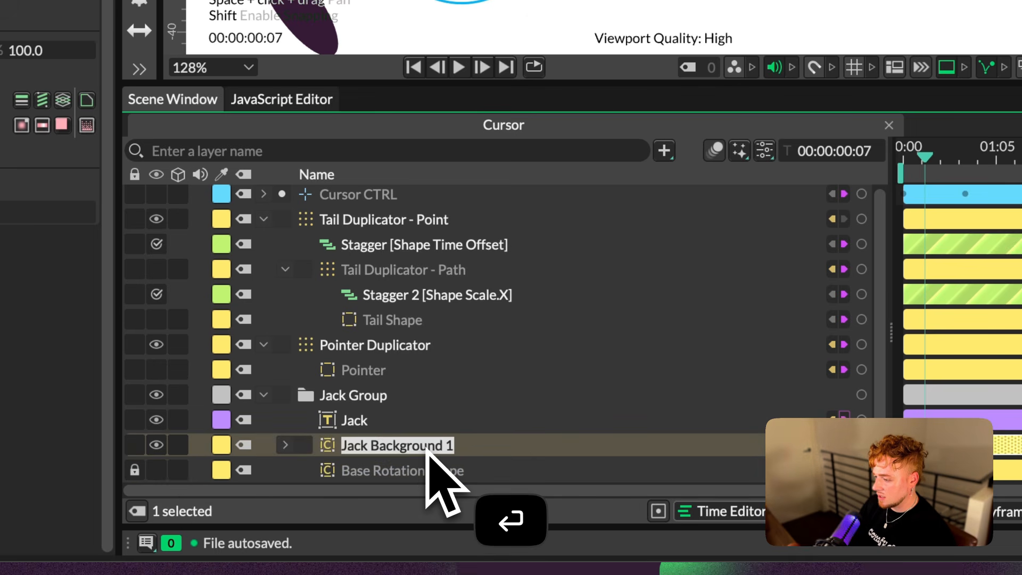
type("BBa")
type("e Vis")
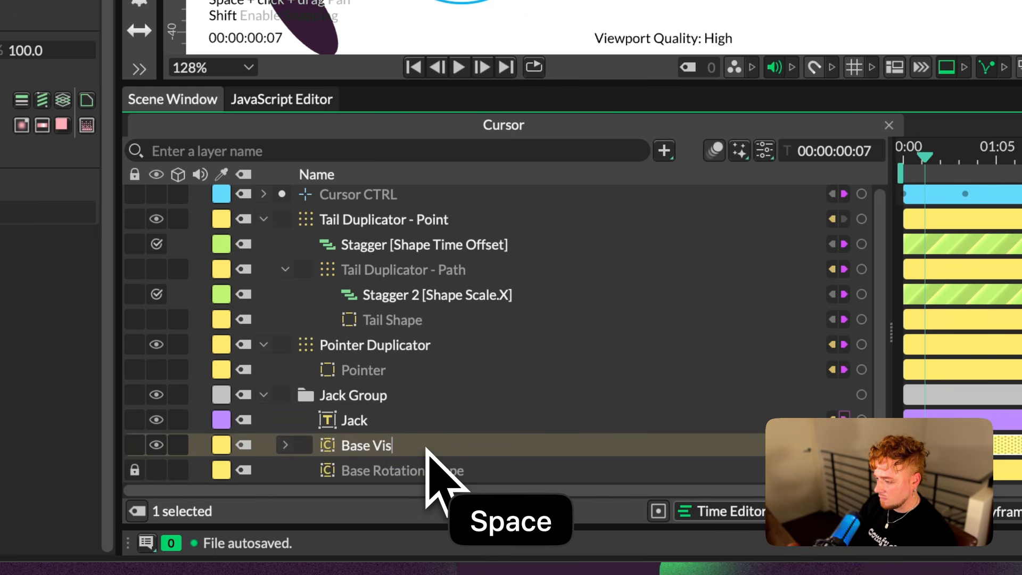
type("ual")
key("Return")
Play back the cursor animation several times to check how the pointer and tail move, and return to the first frame
key("space")
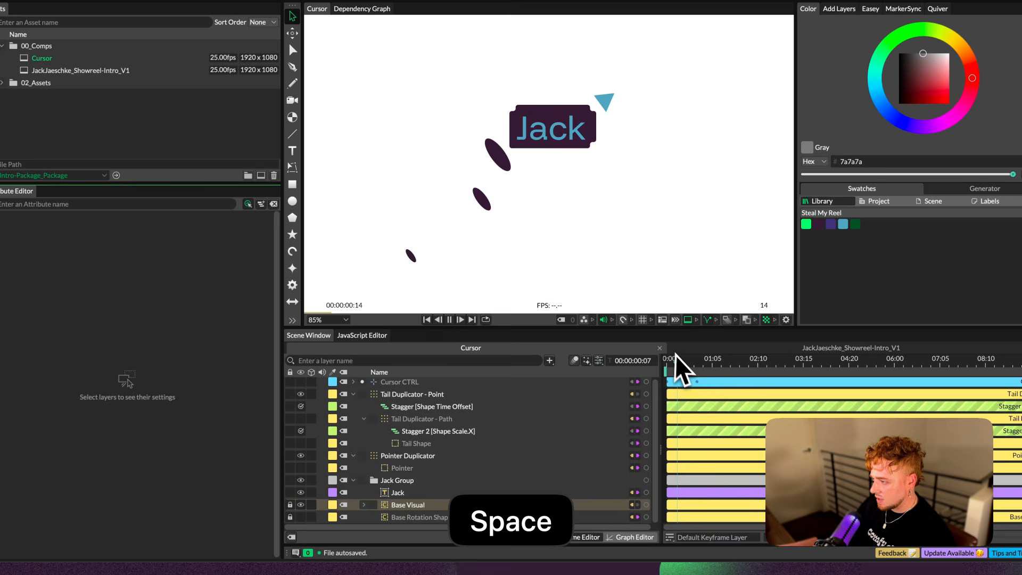
key("space")
key("space")
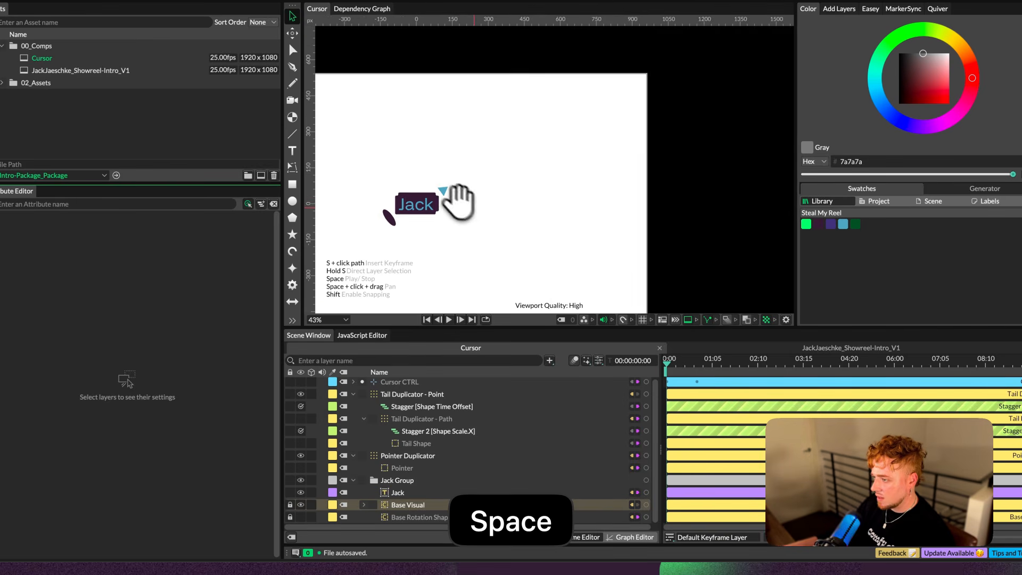
left_click_drag(459, 199, 478, 205)
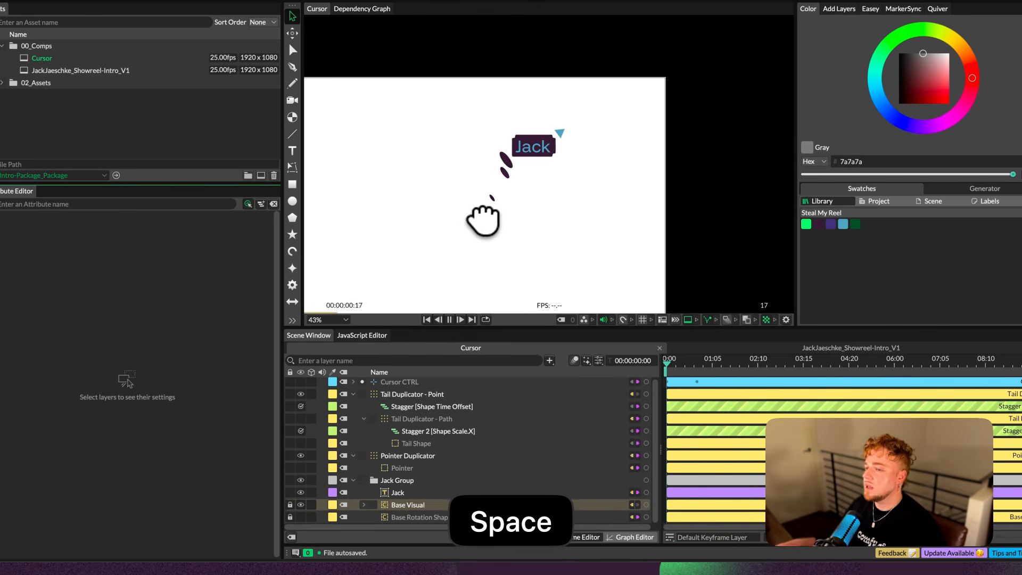
key("space")
key("space")
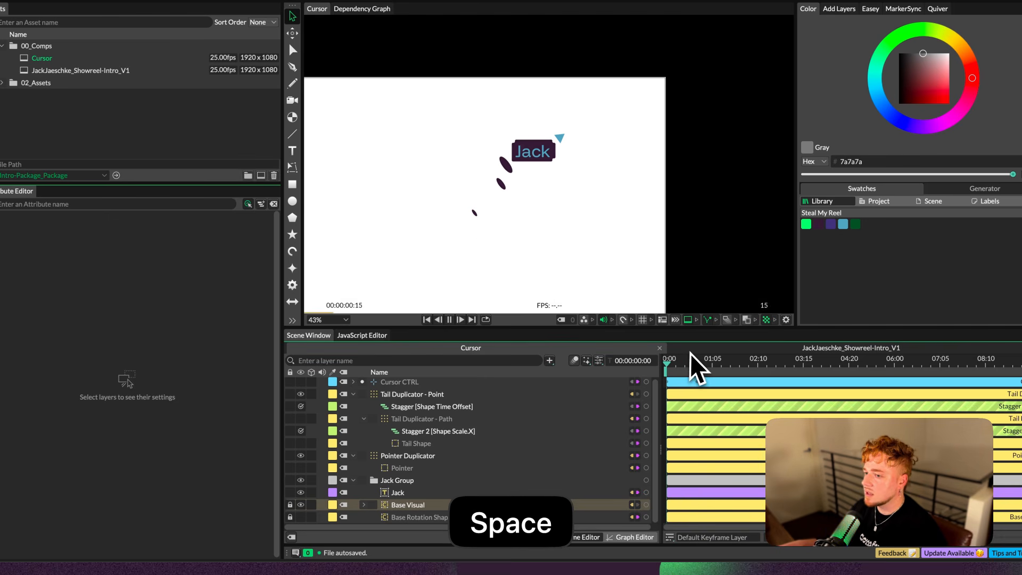
key("space")
key("space")
key("space")
left_click_drag(695, 362, 610, 359)
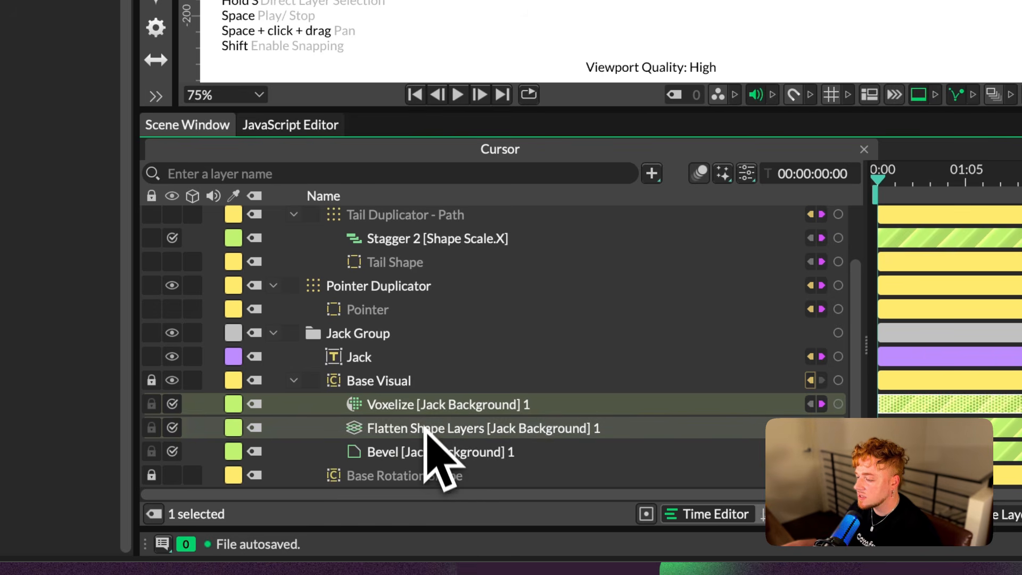
Connect Base Visual's Voxelize, Flatten Shape Layers and Bevel deformers to the Deformers of Pointer Duplicator
scroll(448, 426, "up", 1)
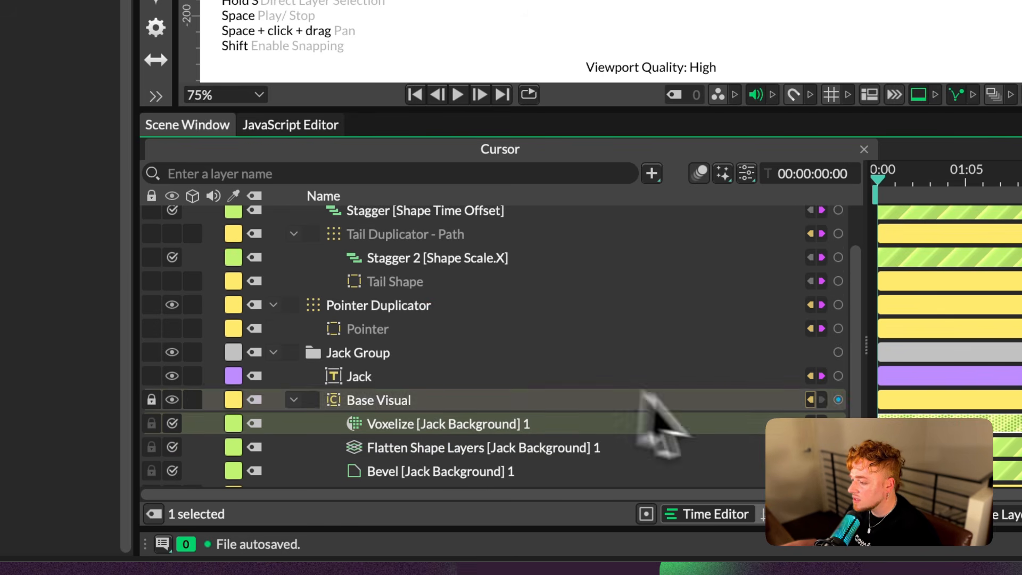
left_click_drag(838, 423, 407, 318)
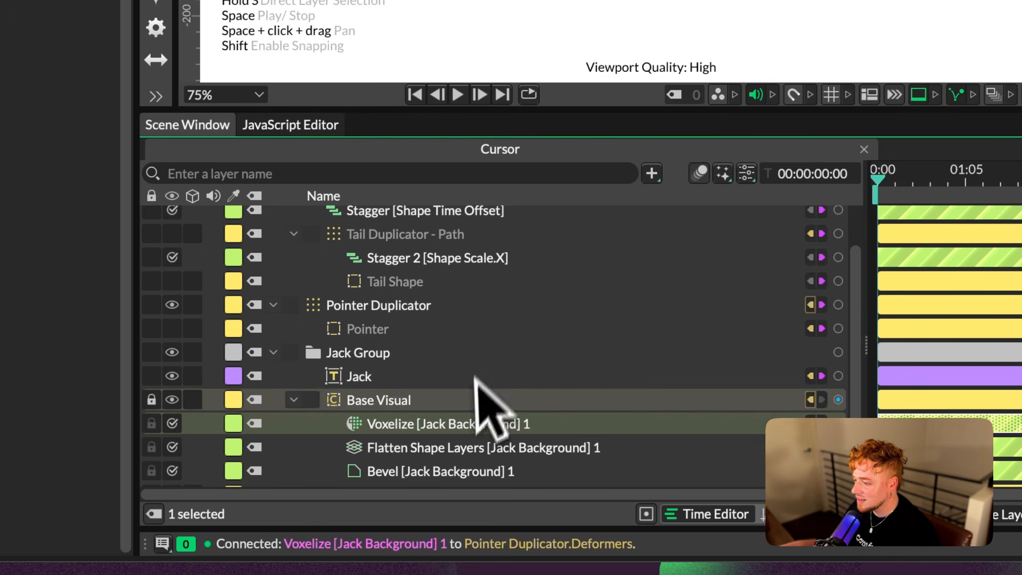
scroll(479, 394, "down", 1)
left_click_drag(838, 453, 398, 291)
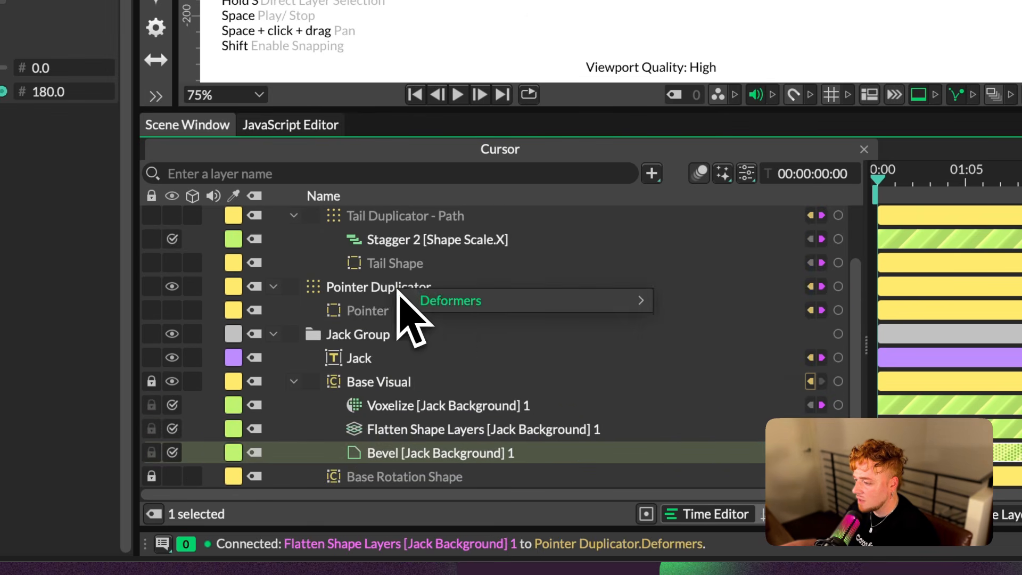
mouse_move(647, 300)
left_click(689, 300)
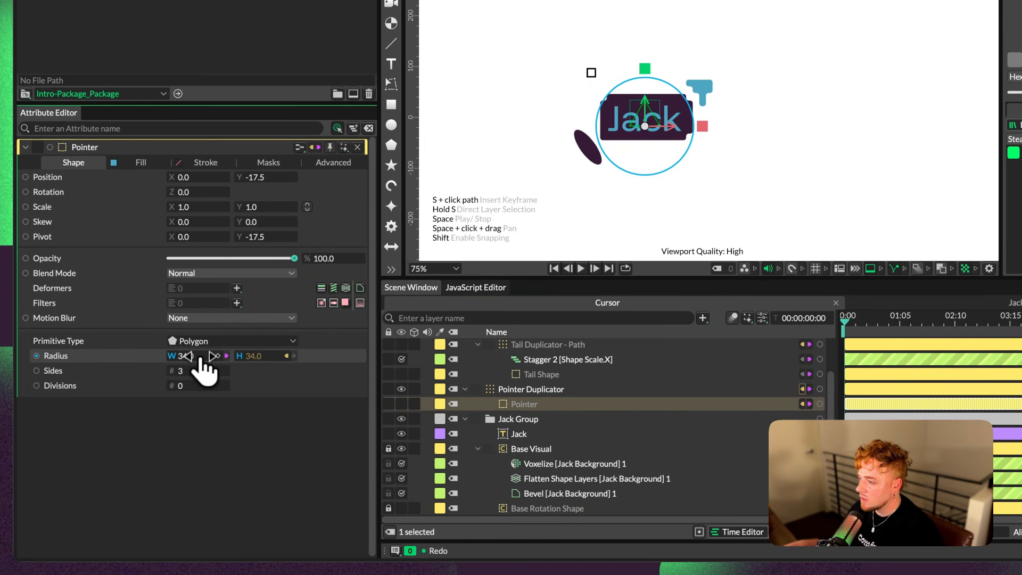
Set the Pointer polygon's radius to 29 and examine the pixelated pointer up close
left_click_drag(200, 368, 203, 373)
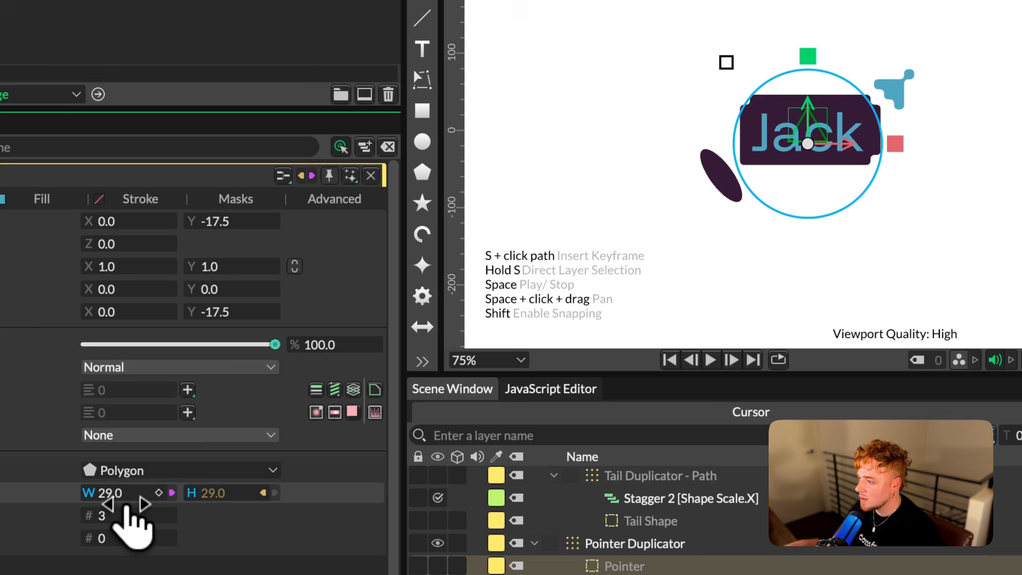
scroll(897, 85, "up", 5)
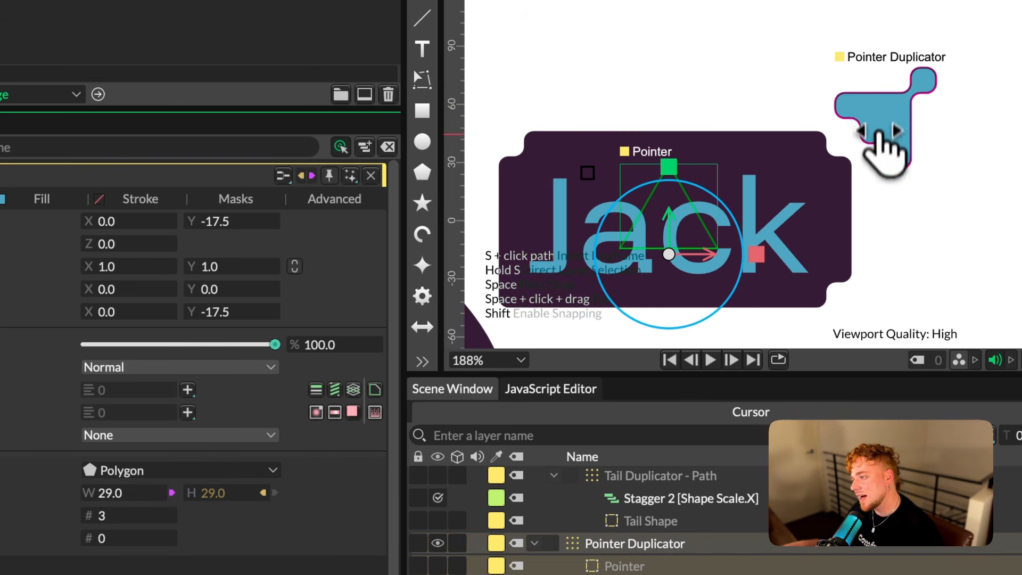
Connect Base Visual's Voxelize, Flatten Shape Layers and Bevel deformers to the Deformers of Tail Duplicator - Point
scroll(886, 120, "down", 6)
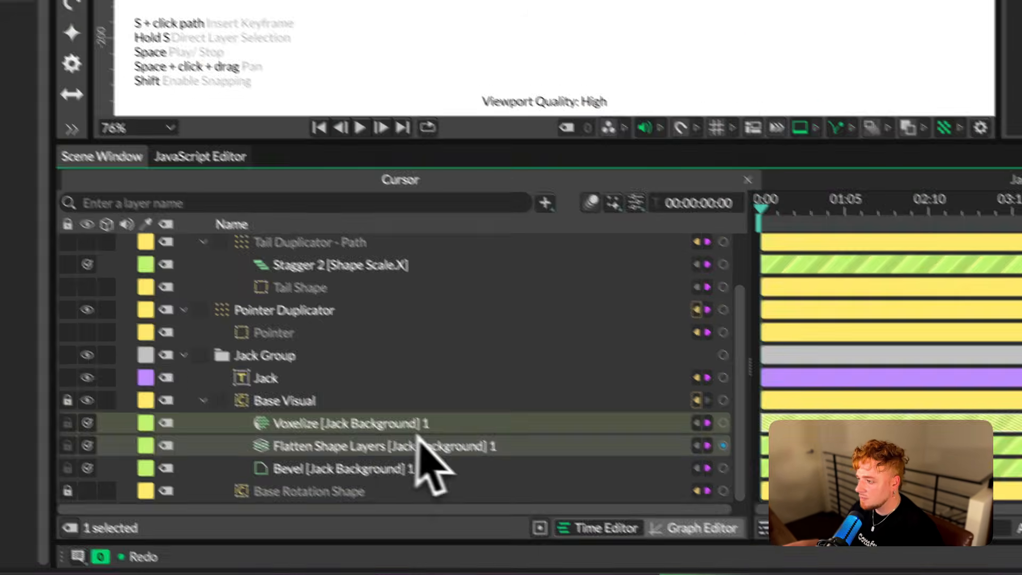
scroll(296, 245, "down", 2)
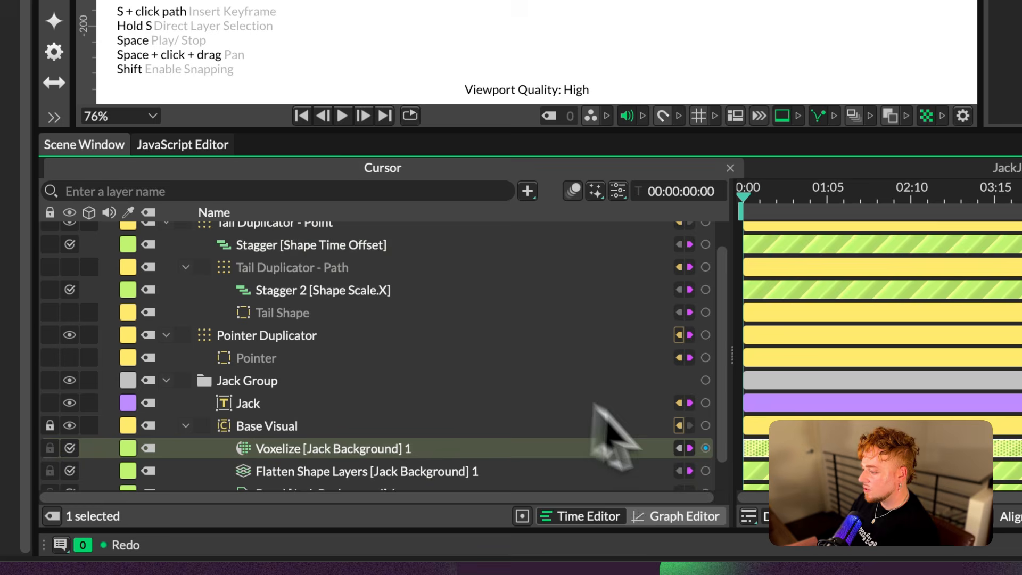
left_click_drag(705, 450, 277, 259)
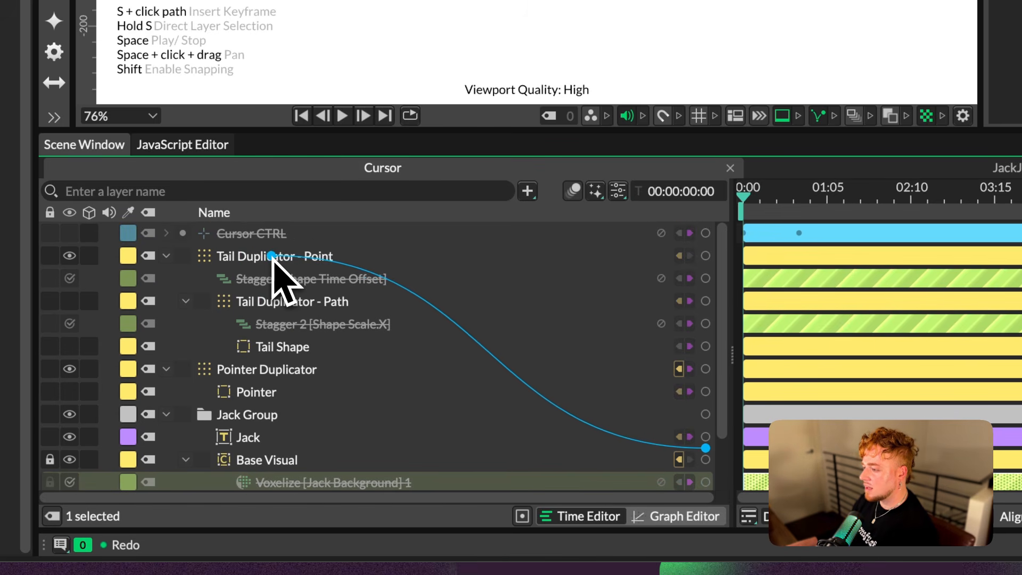
left_click_drag(266, 255, 266, 255)
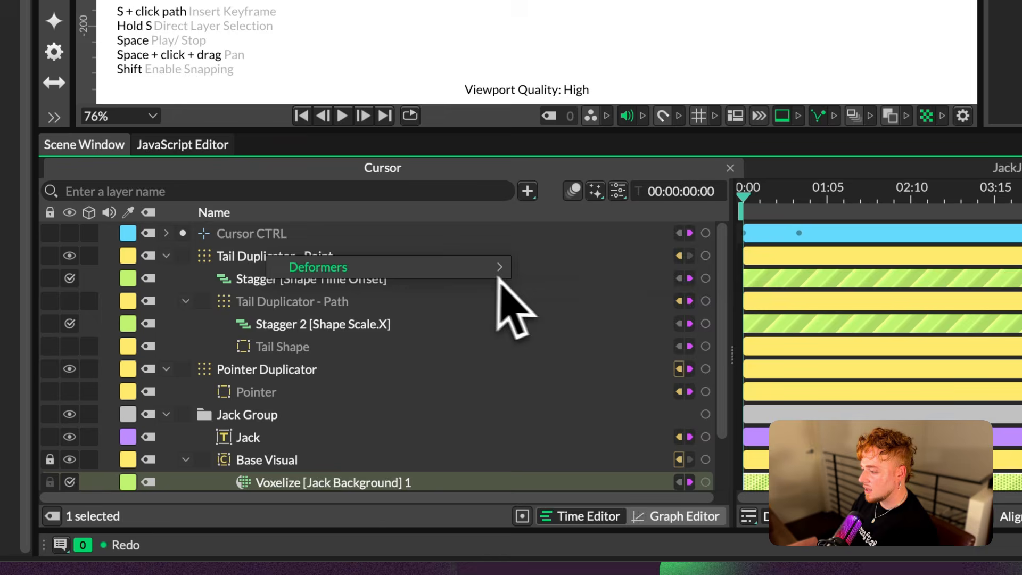
mouse_move(499, 272)
left_click(561, 269)
scroll(668, 373, "down", 3)
left_click_drag(705, 434, 278, 289)
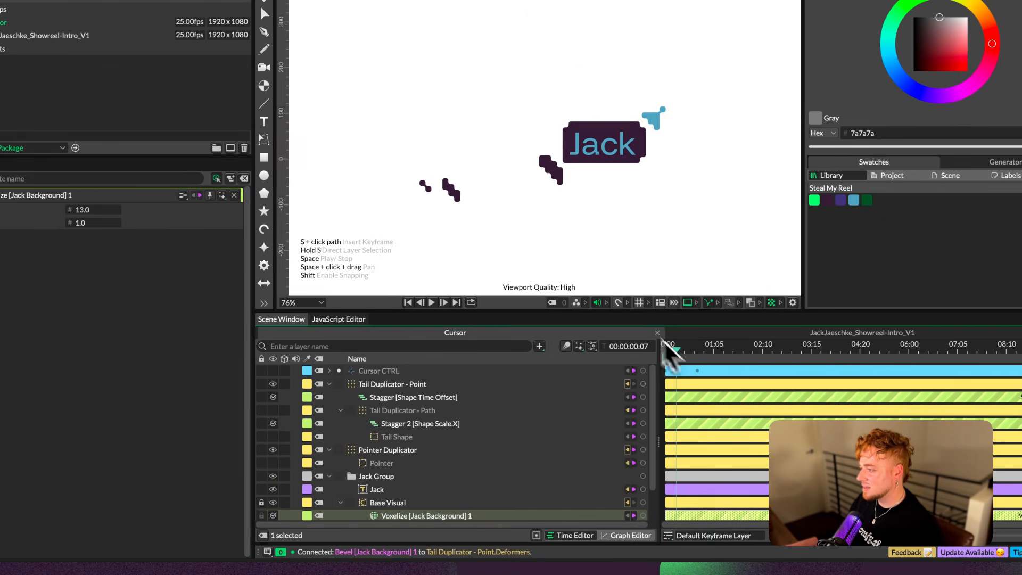
Play back the cursor animation to check the pixelated tail, and examine the Tail Shape's radius settings
key("space")
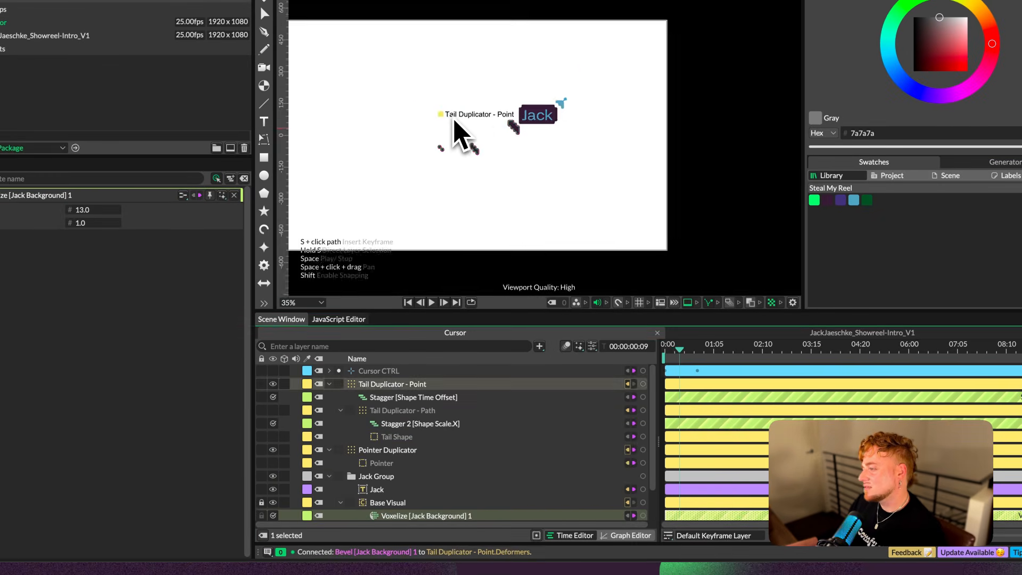
scroll(514, 131, "up", 8)
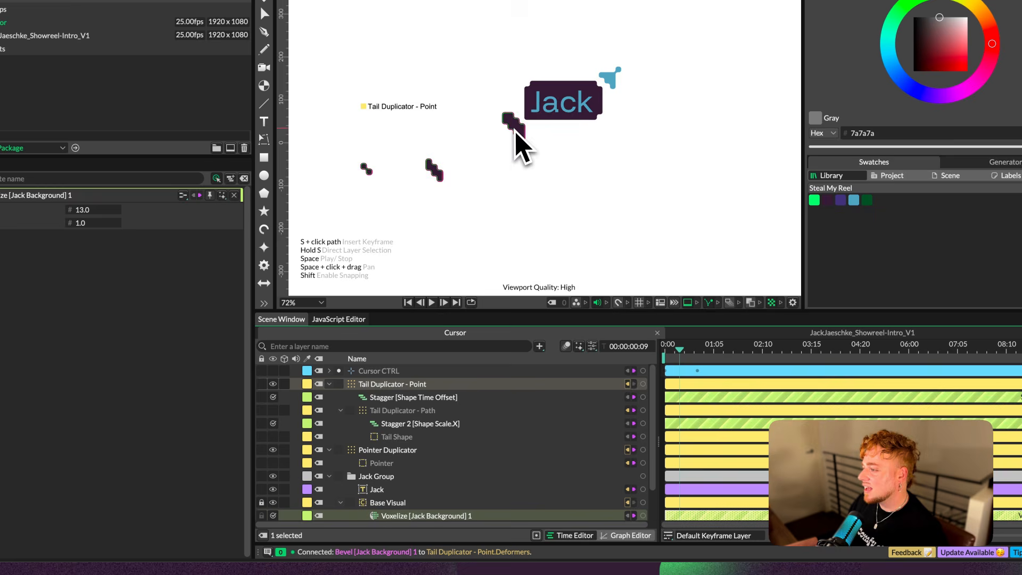
left_click(397, 437)
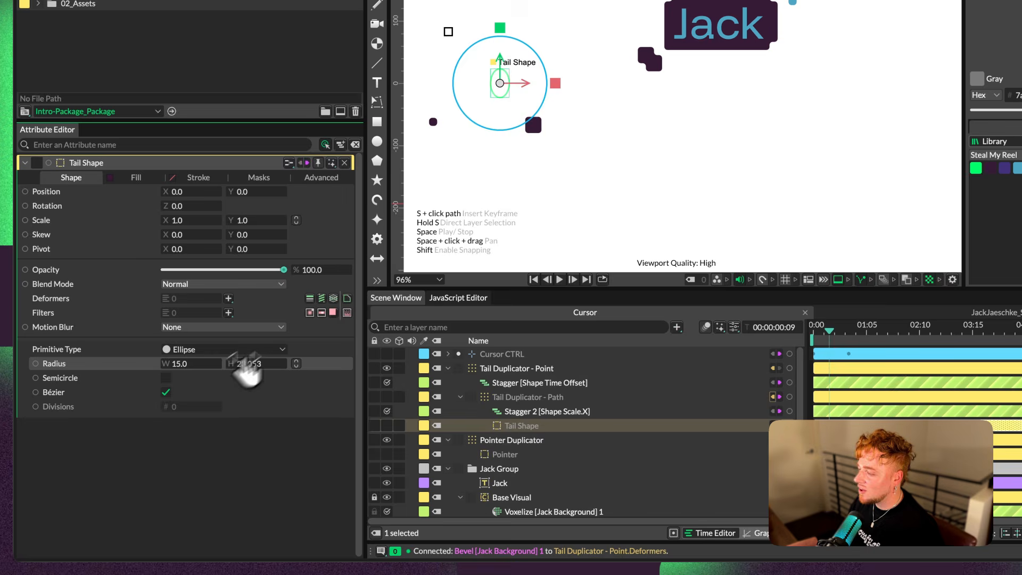
key("space")
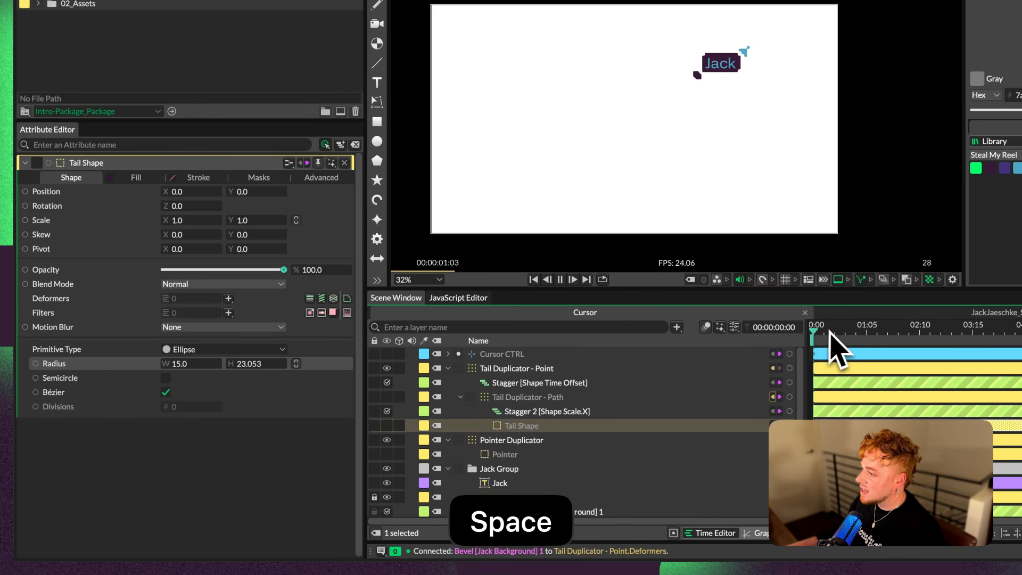
key("space")
key("space")
scroll(570, 91, "down", 3)
scroll(547, 101, "up", 5)
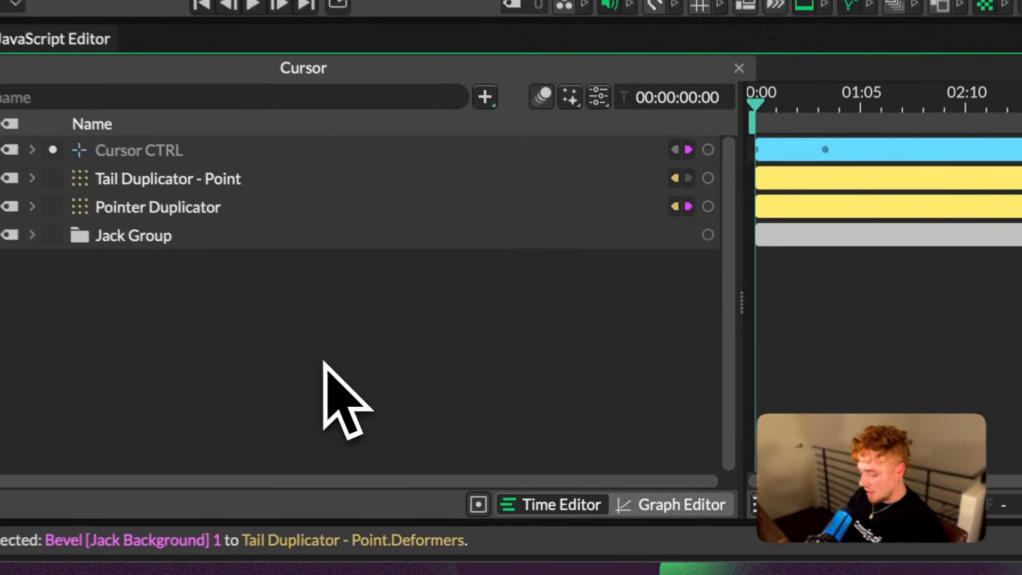
Add a Component and place Cursor CTRL, Tail Duplicator - Point, Pointer Duplicator and Jack Group inside it
key("super+period")
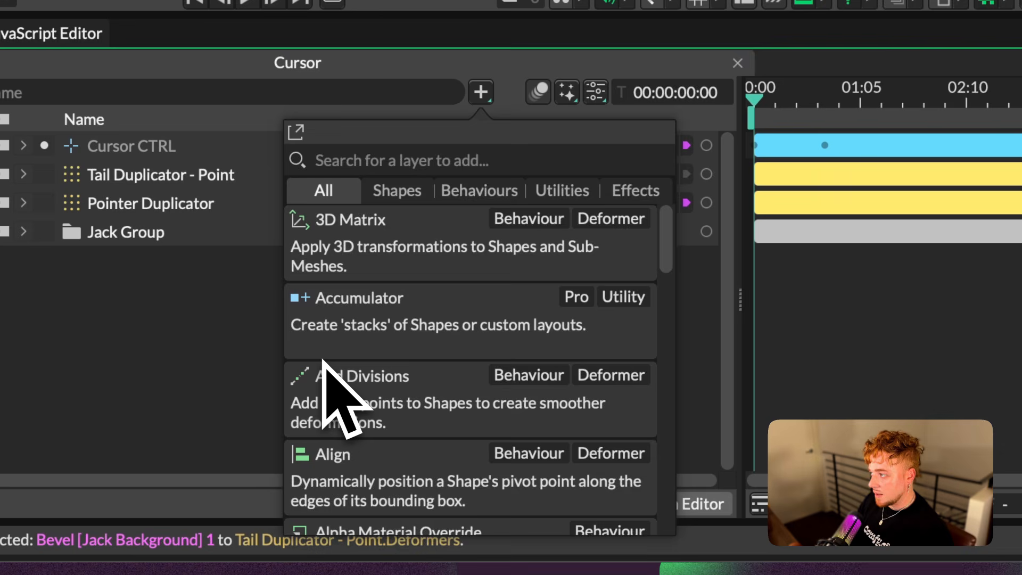
type("compon")
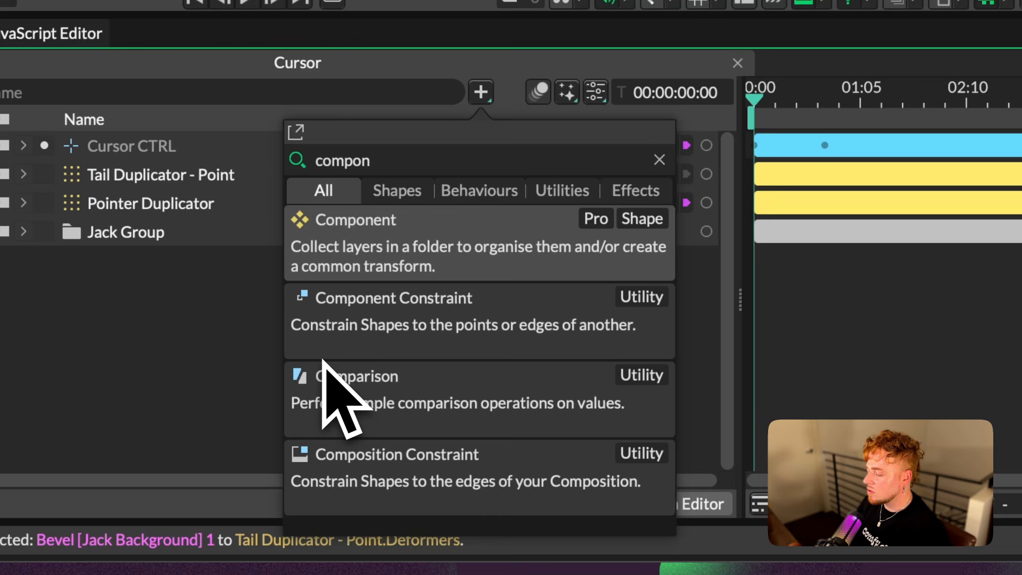
key("Return")
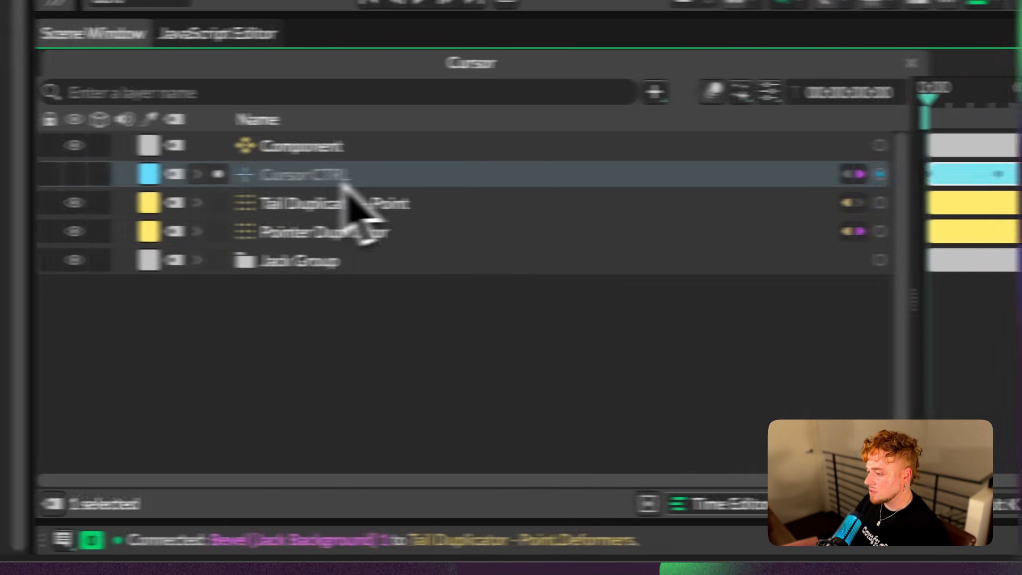
left_click(141, 261, "shift")
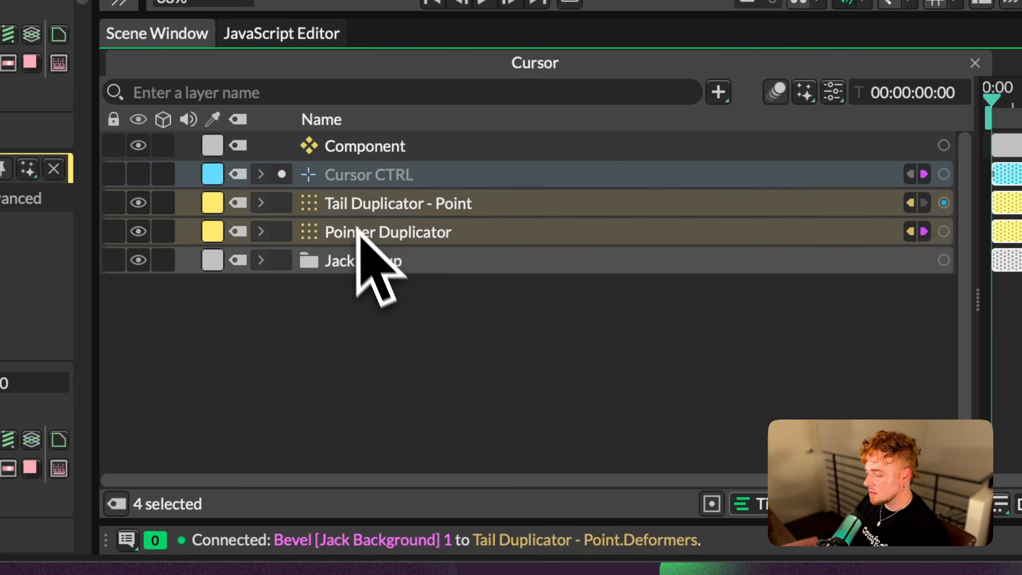
left_click_drag(357, 230, 369, 151)
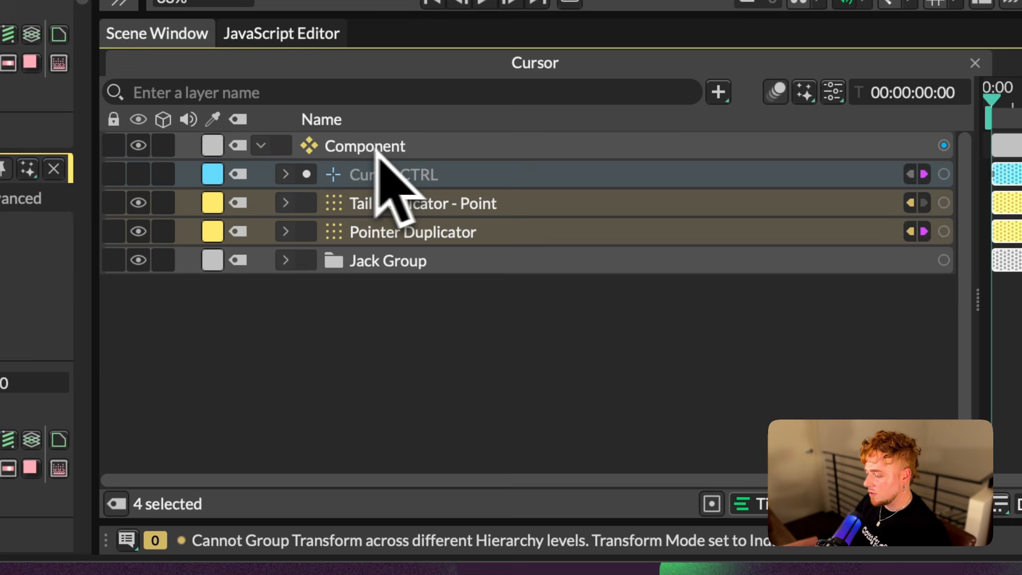
Pin the Component's Controls in the Attribute Editor and add Cursor CTRL's Position to them
left_click(380, 142)
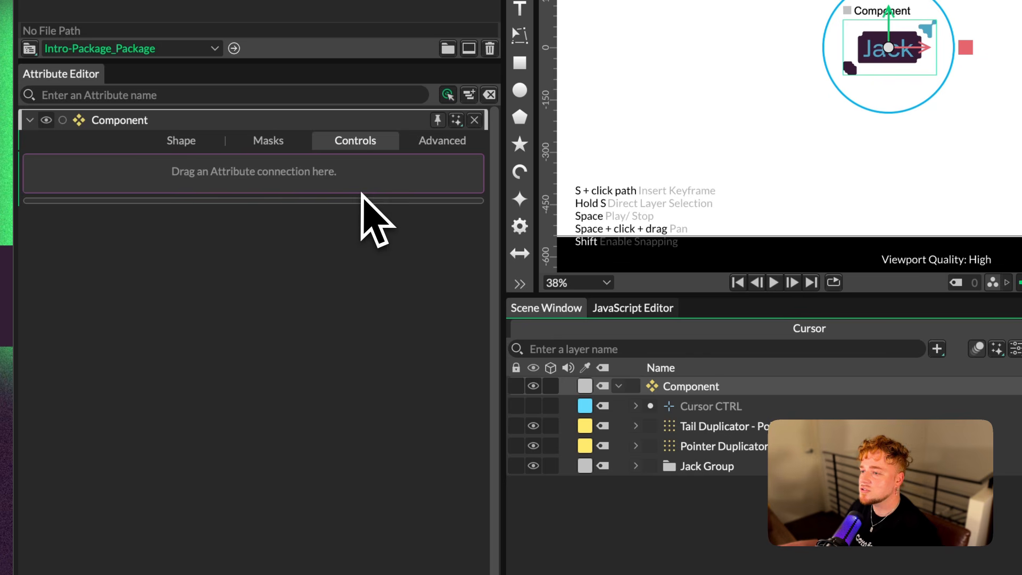
left_click(636, 406)
left_click(713, 408)
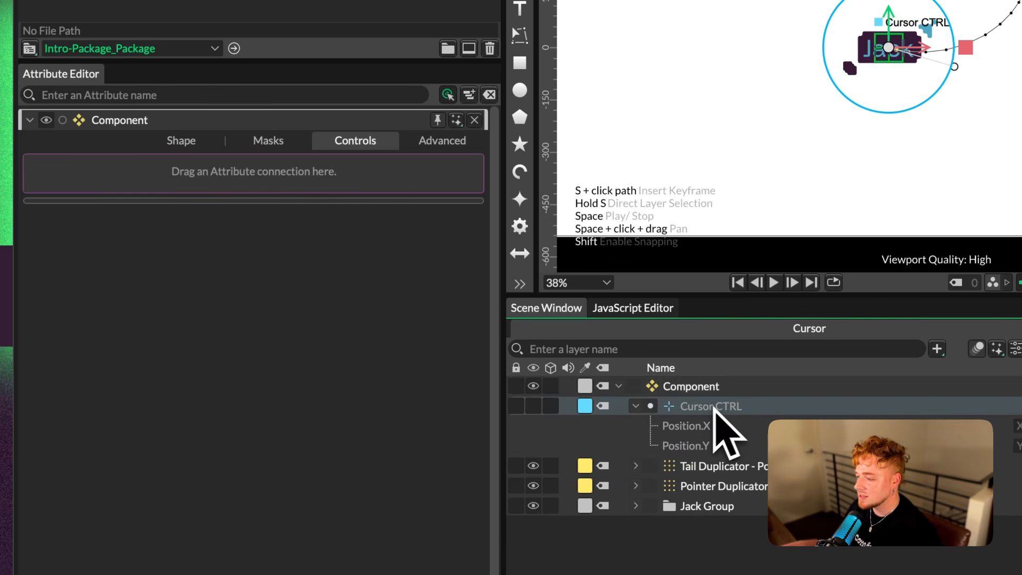
left_click(691, 386)
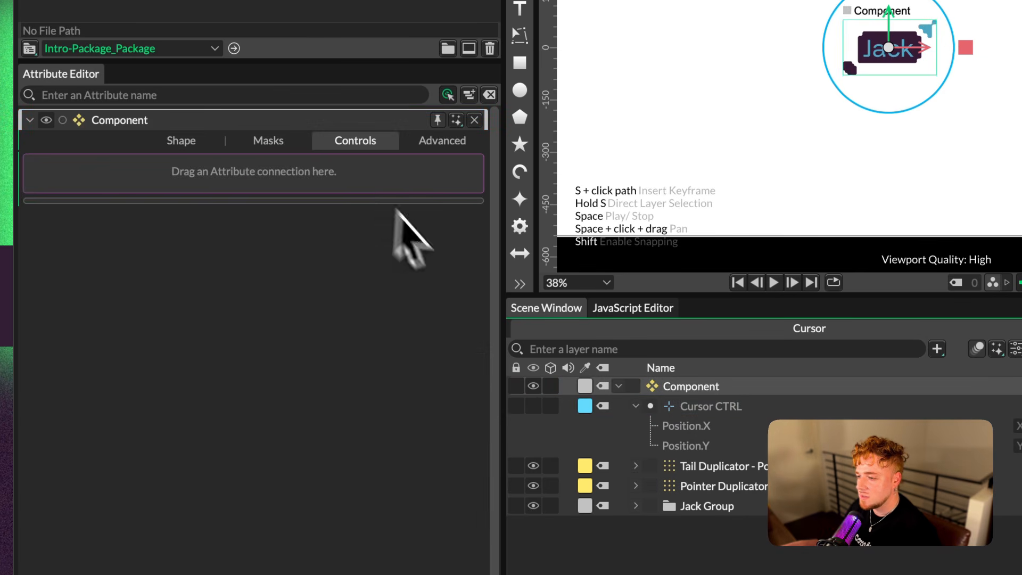
left_click(438, 120)
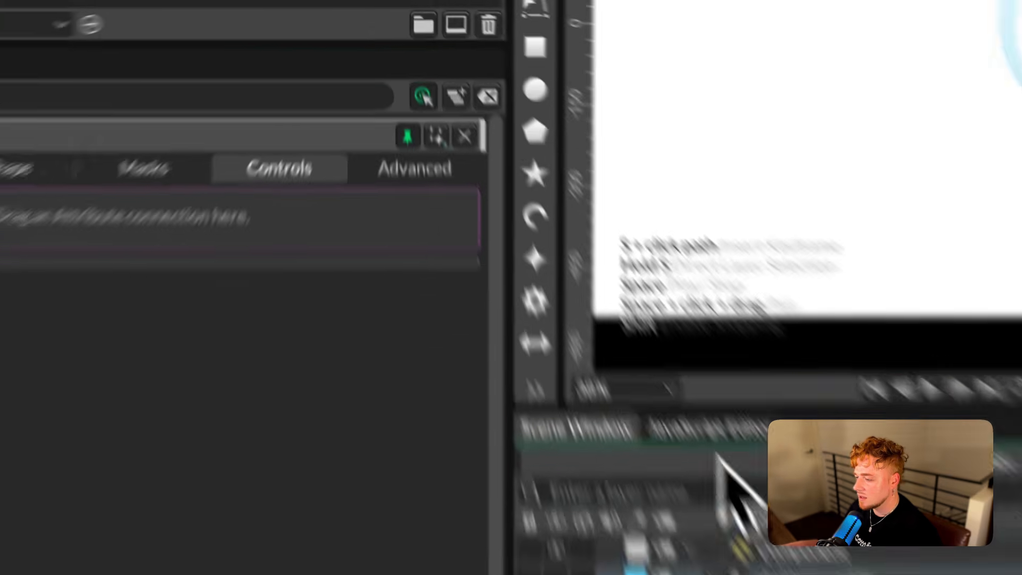
left_click(653, 320)
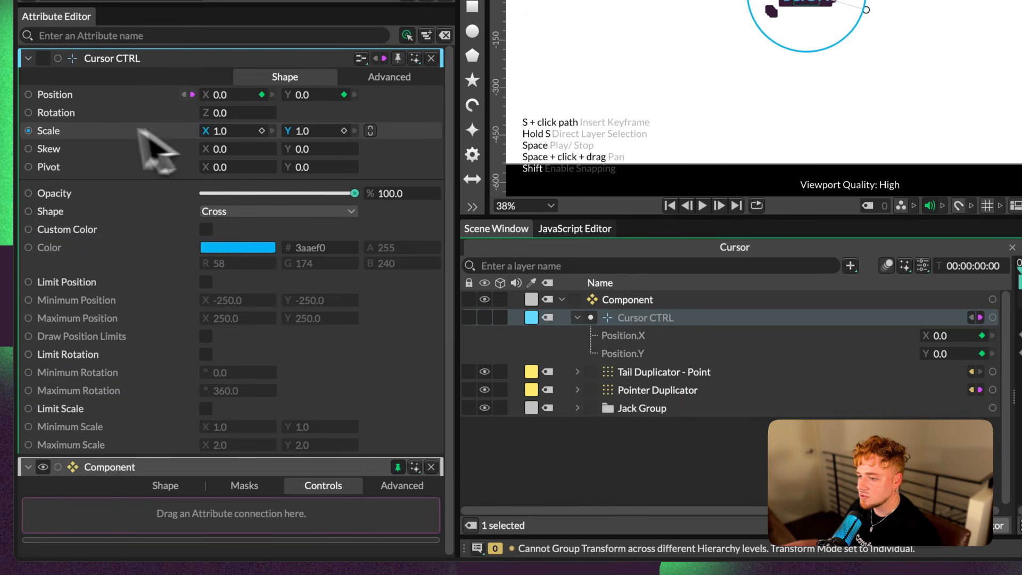
left_click_drag(30, 95, 336, 519)
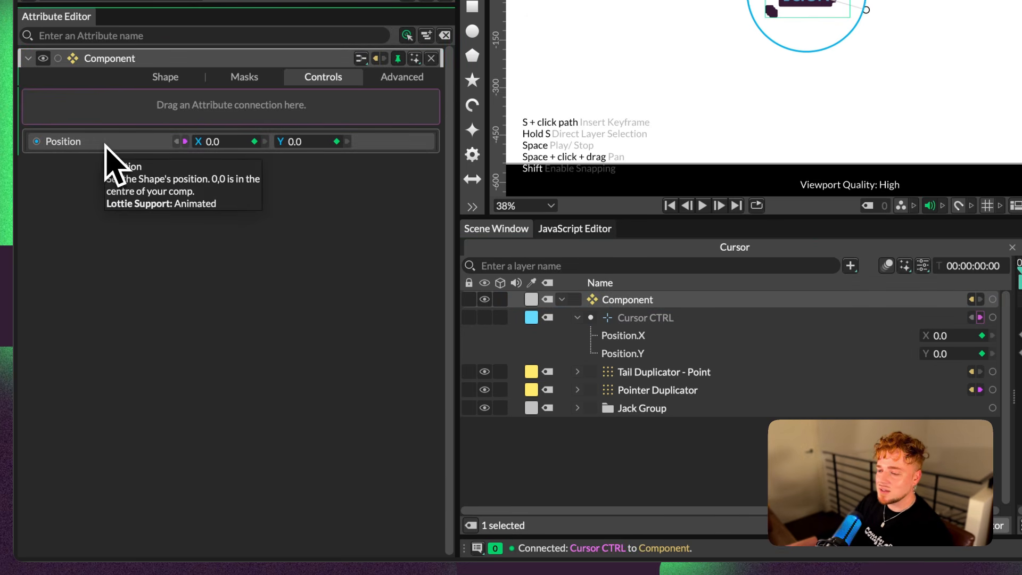
Rename the Component's Position control as Cursor Control
right_click(104, 145)
left_click(157, 269)
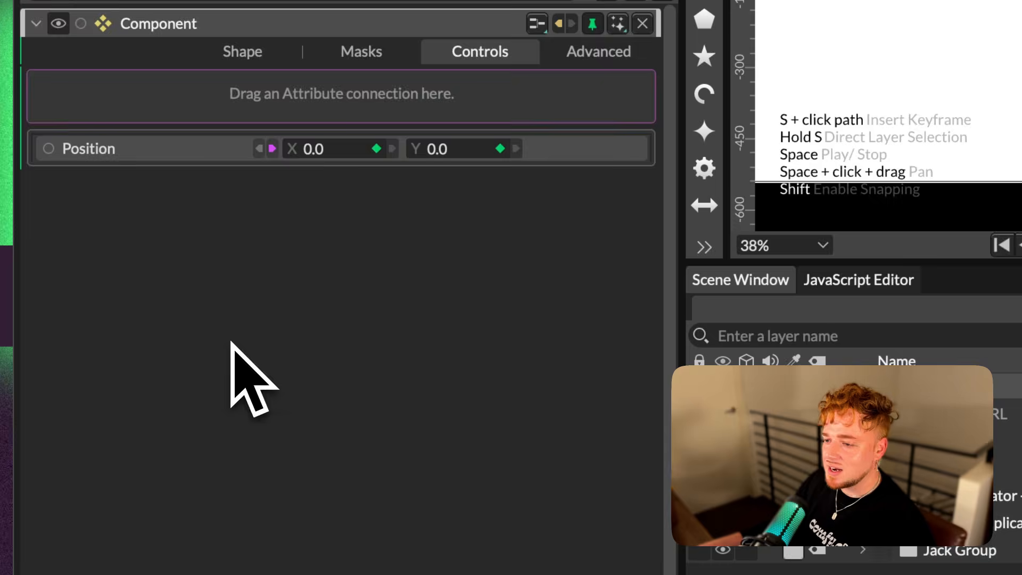
type("Cursor C")
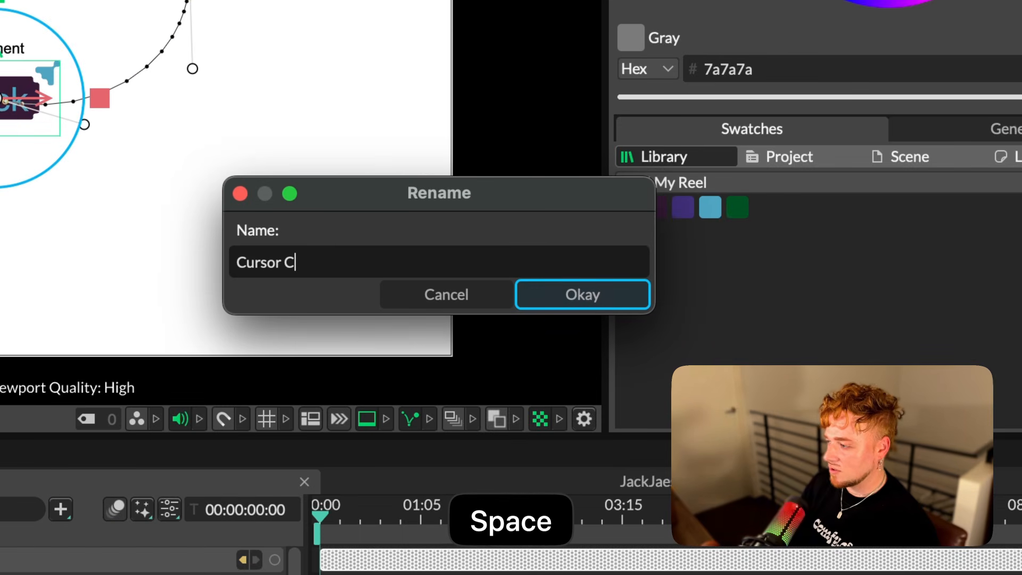
type("ontrol")
key("Return")
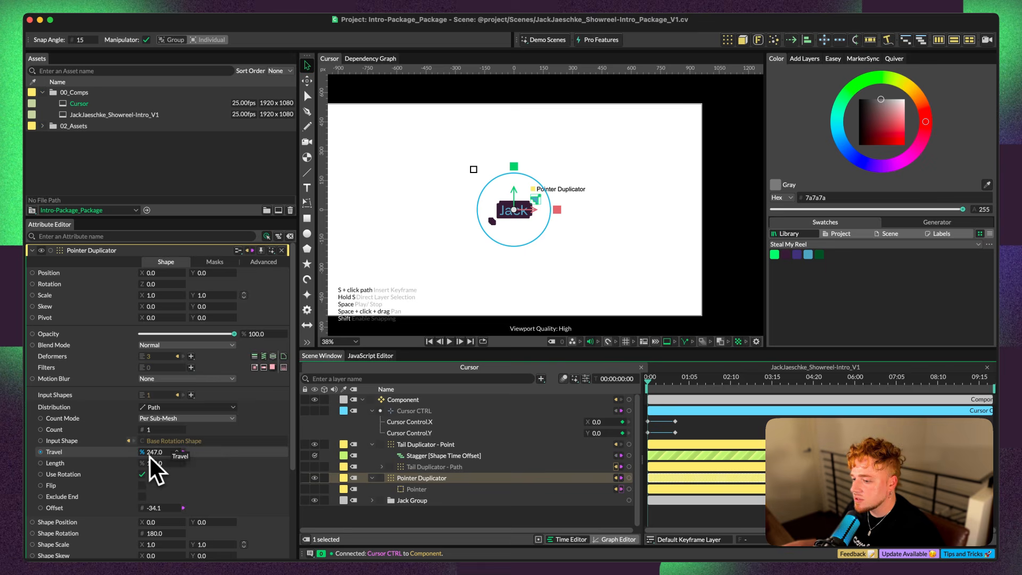
Test Pointer Duplicator's Travel, undo the change, and add the Travel attribute to the Component's Controls
mouse_move(156, 454)
left_mouse_down()
mouse_move(194, 454)
mouse_move(159, 454)
left_mouse_up()
key("super+z")
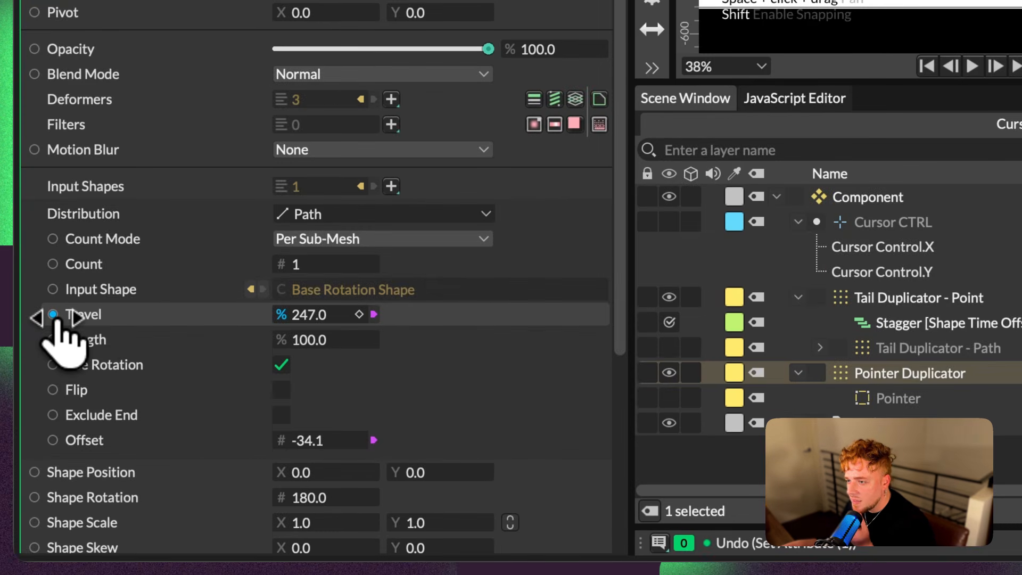
left_click_drag(53, 314, 331, 462)
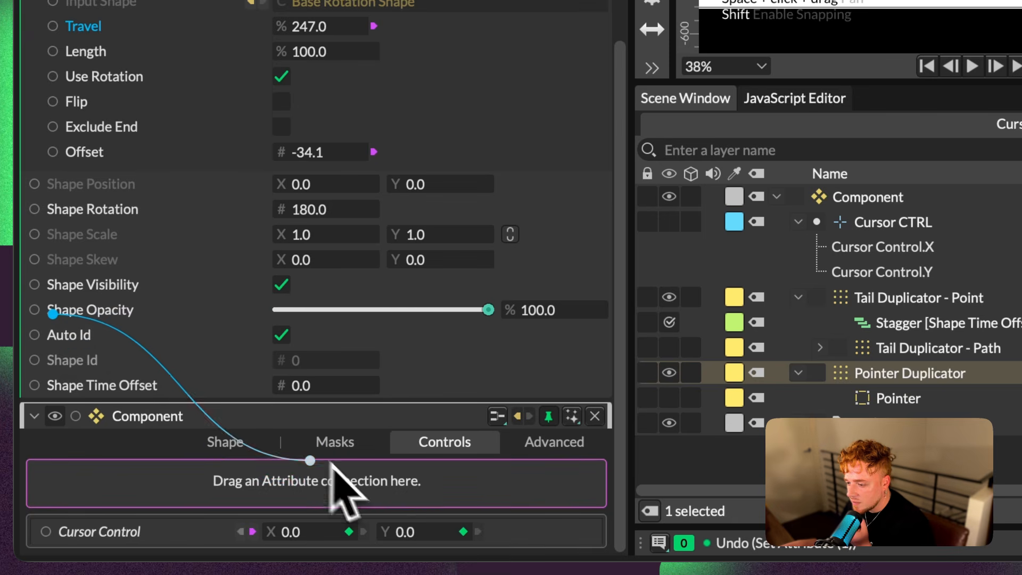
left_click_drag(273, 481, 276, 480)
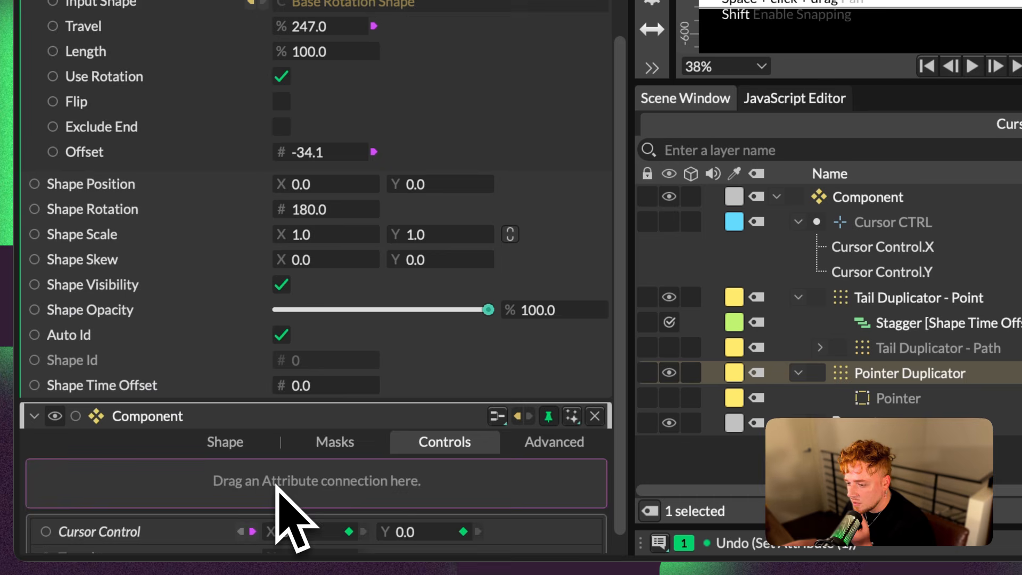
Rename the Component's Travel control as Cursor Rotation
right_click(97, 534)
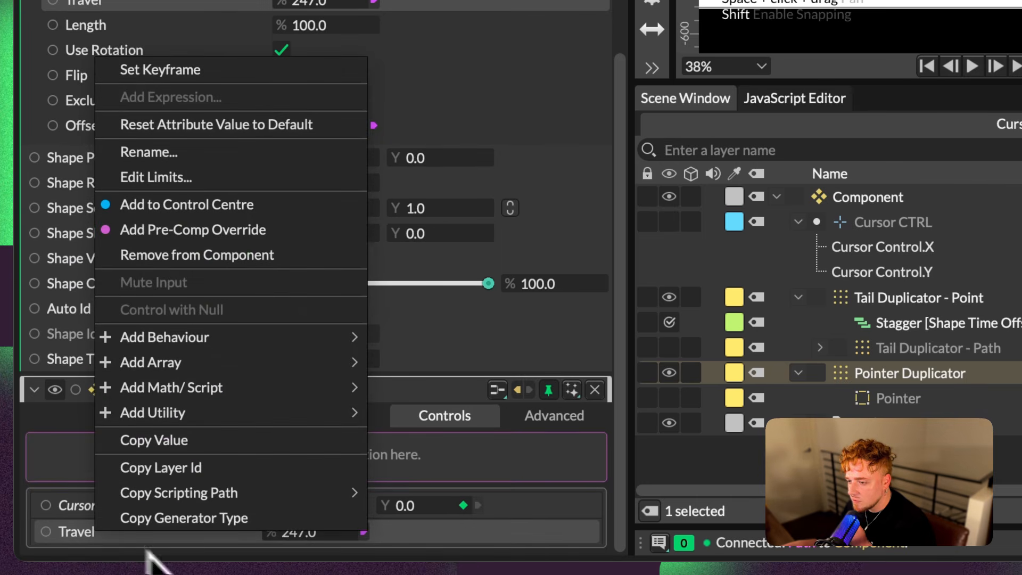
left_click(234, 156)
type("Cursor Ro")
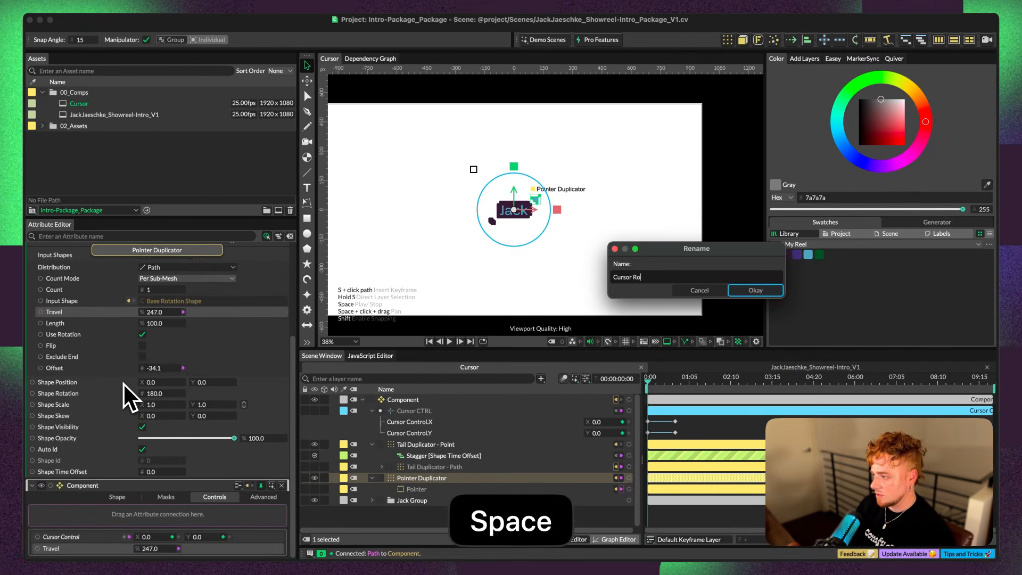
type("tation")
key("Return")
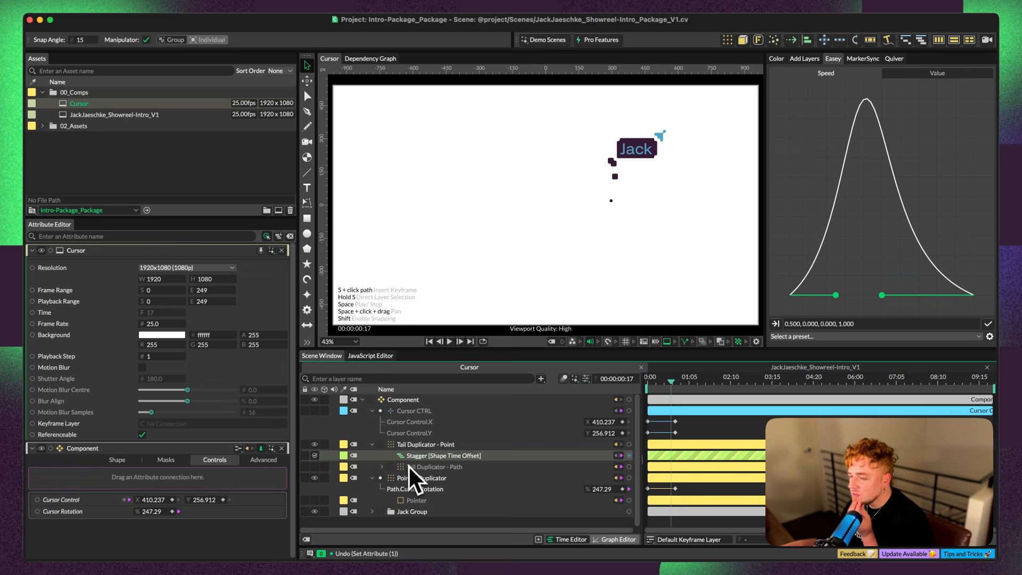
Test the Jack text layer's Rotation, undo the change, and add that Rotation attribute to the Component's Controls
scroll(412, 479, "down", 3)
left_click(412, 488)
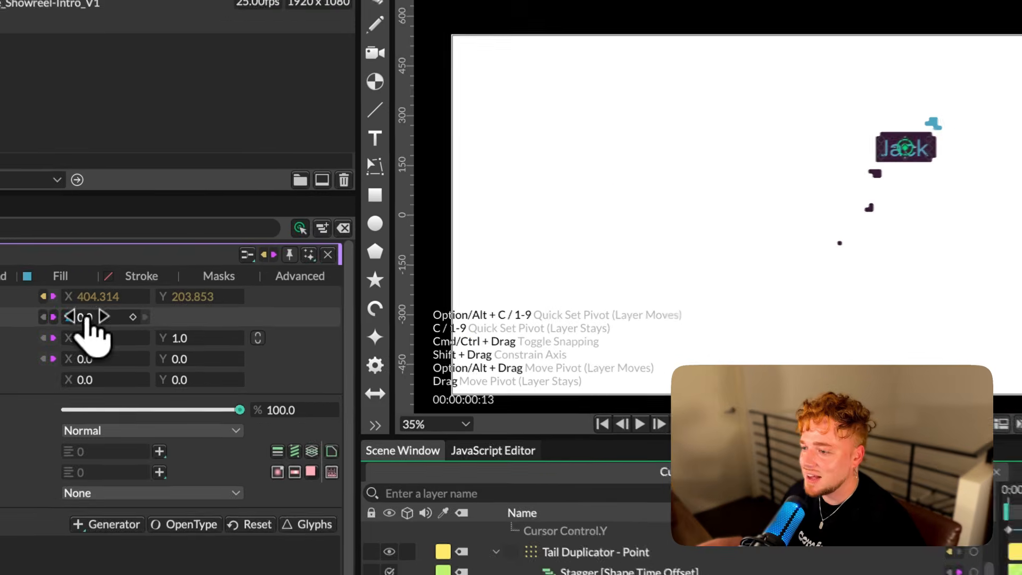
left_click_drag(152, 283, 141, 285)
mouse_move(63, 322)
left_mouse_down()
mouse_move(149, 336)
mouse_move(60, 335)
mouse_move(197, 341)
mouse_move(72, 338)
left_mouse_up()
key("super+z")
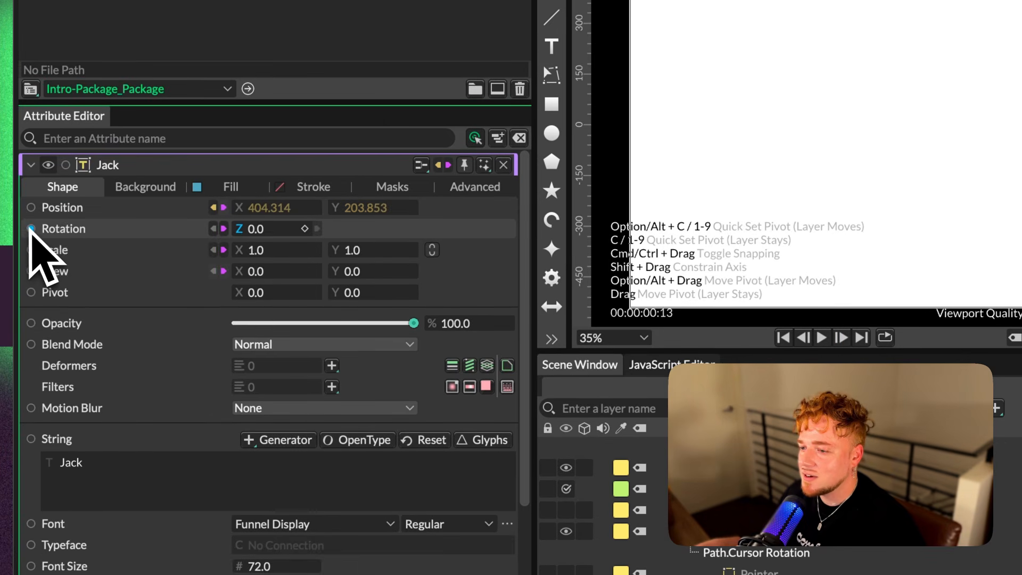
left_click_drag(33, 229, 305, 495)
scroll(162, 268, "down", 10)
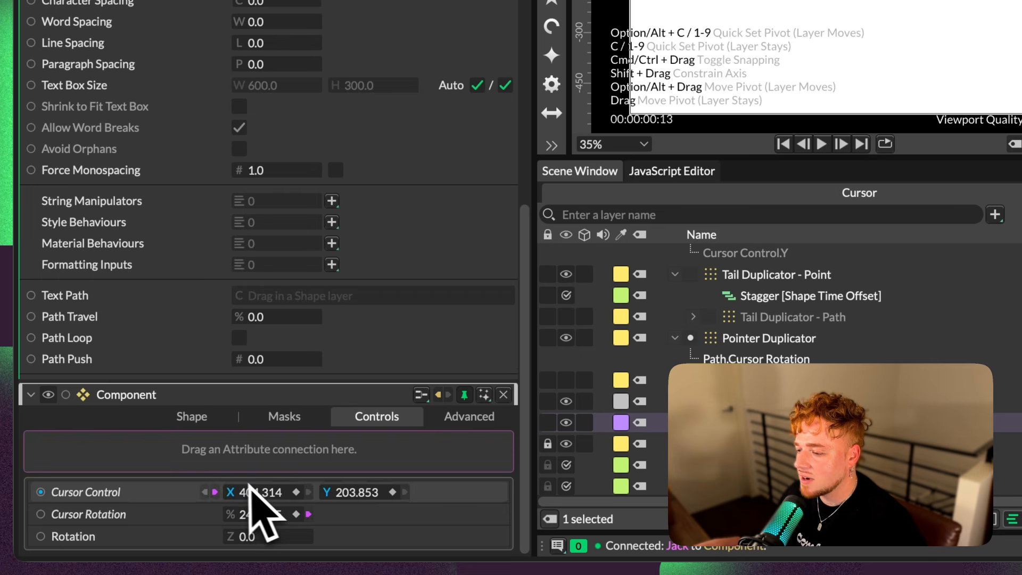
Rename the Component's Cursor Rotation control as Pointer Rotation and its Rotation control as Cursor Rotation, and place Cursor Rotation above Pointer Rotation
left_click(109, 534)
key("space")
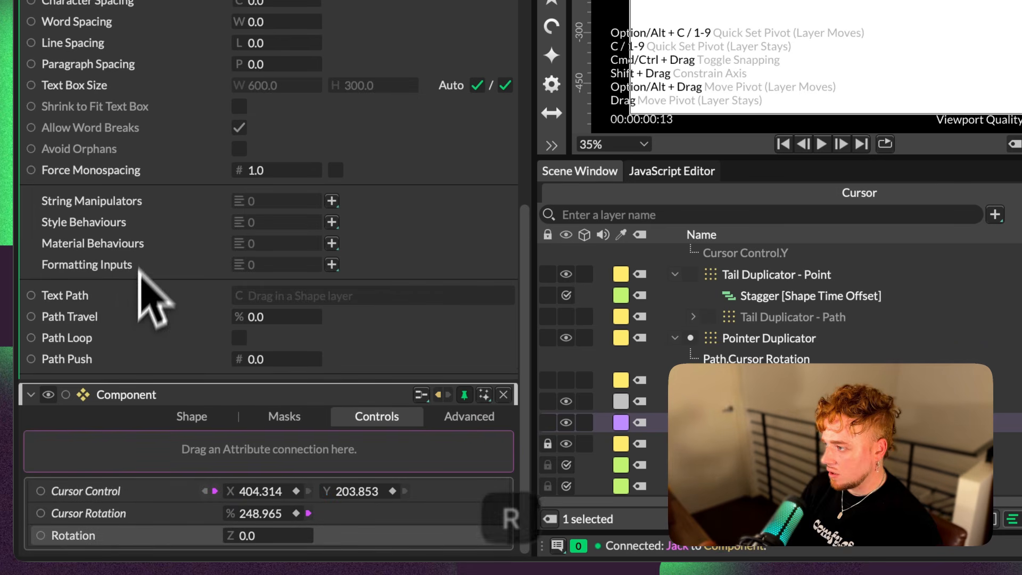
key("n")
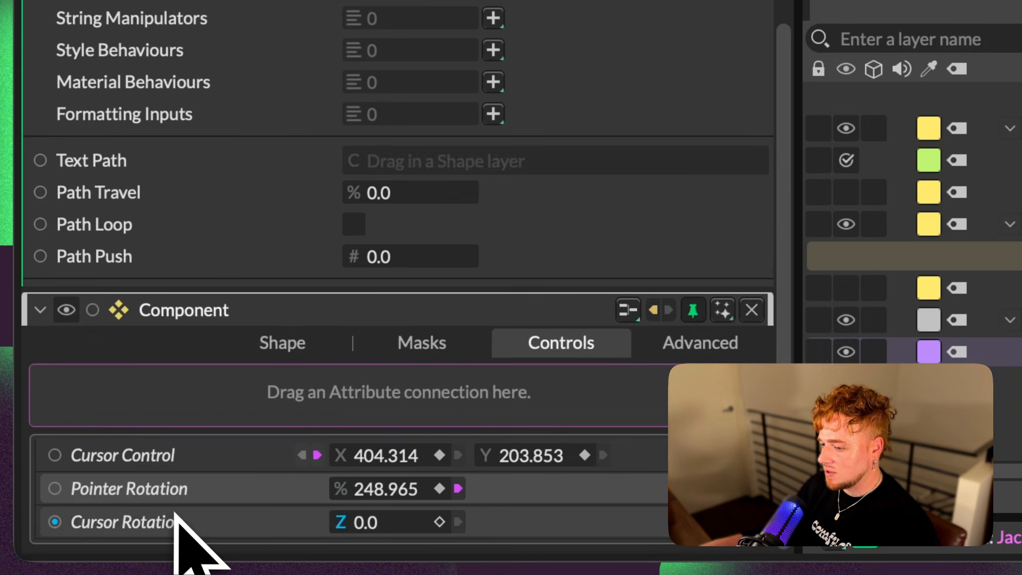
left_click(165, 500)
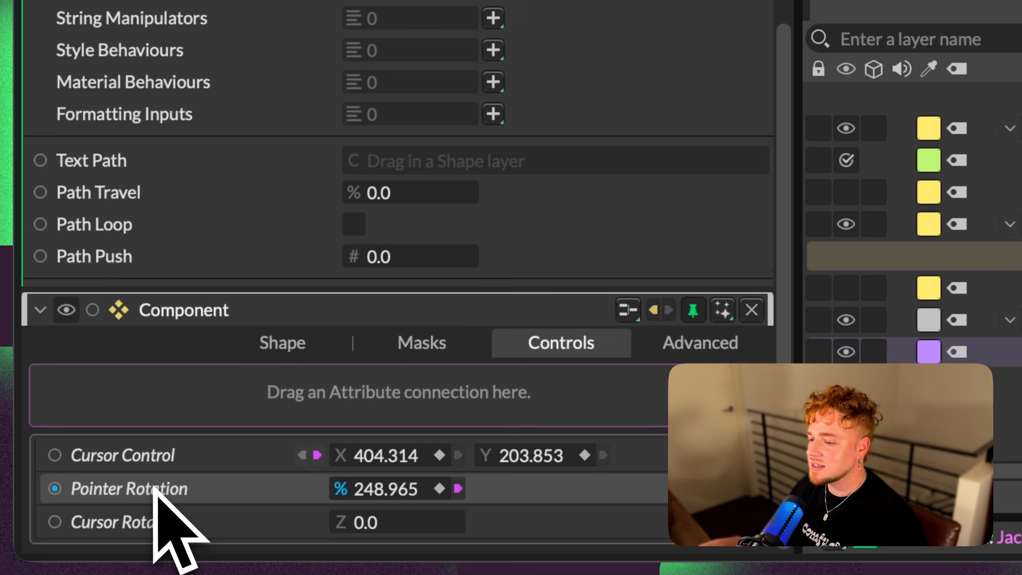
left_click_drag(207, 493, 224, 468)
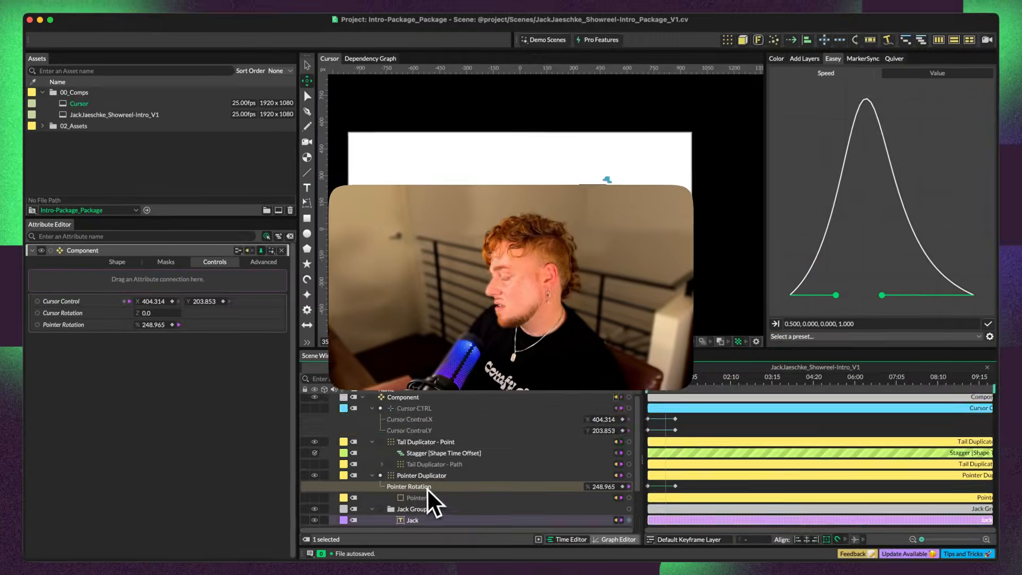
scroll(428, 489, "down", 5)
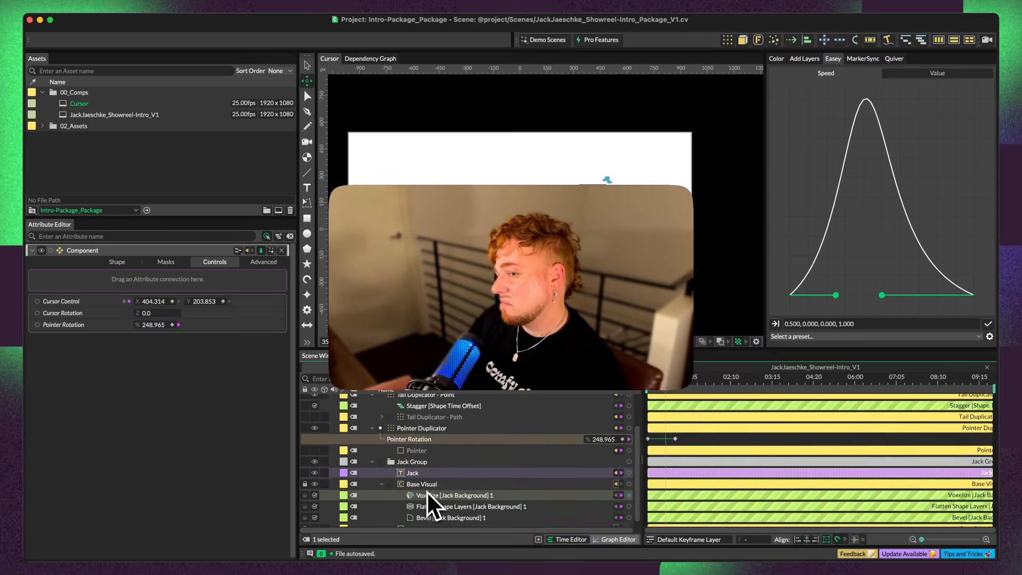
Turn off Edit Component for the Component so its inner layers are hidden
scroll(428, 495, "up", 5)
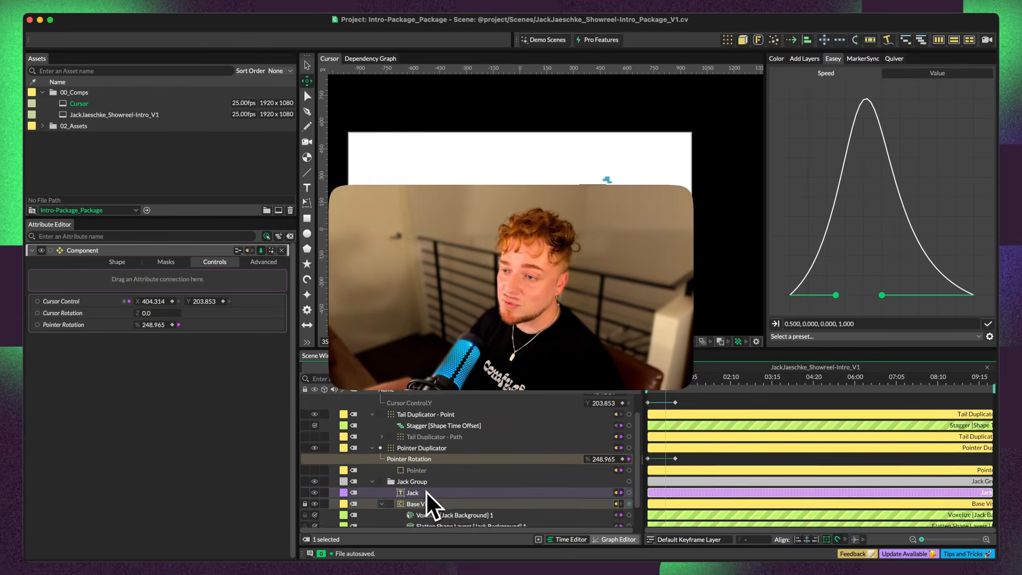
right_click(131, 250)
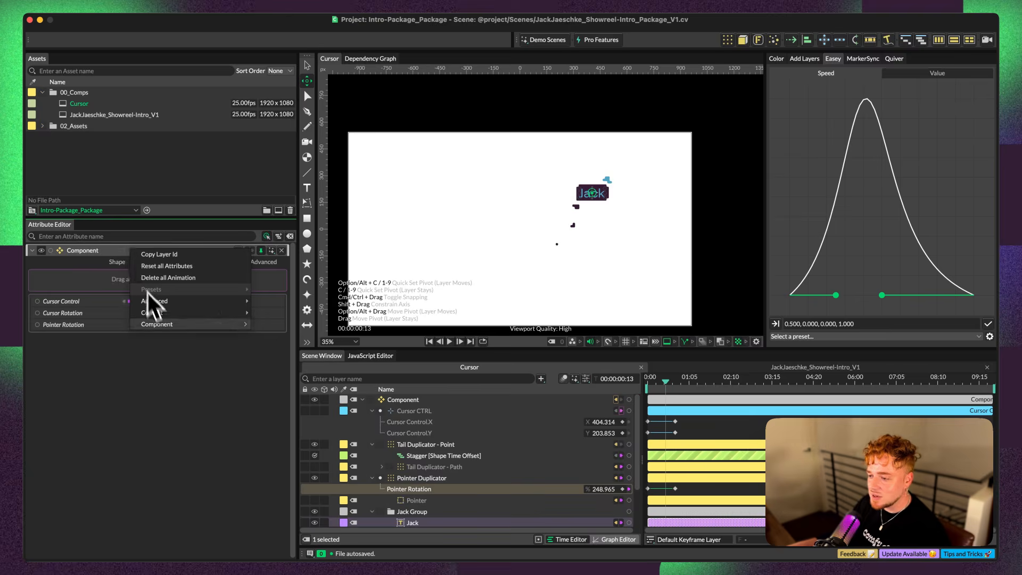
mouse_move(176, 326)
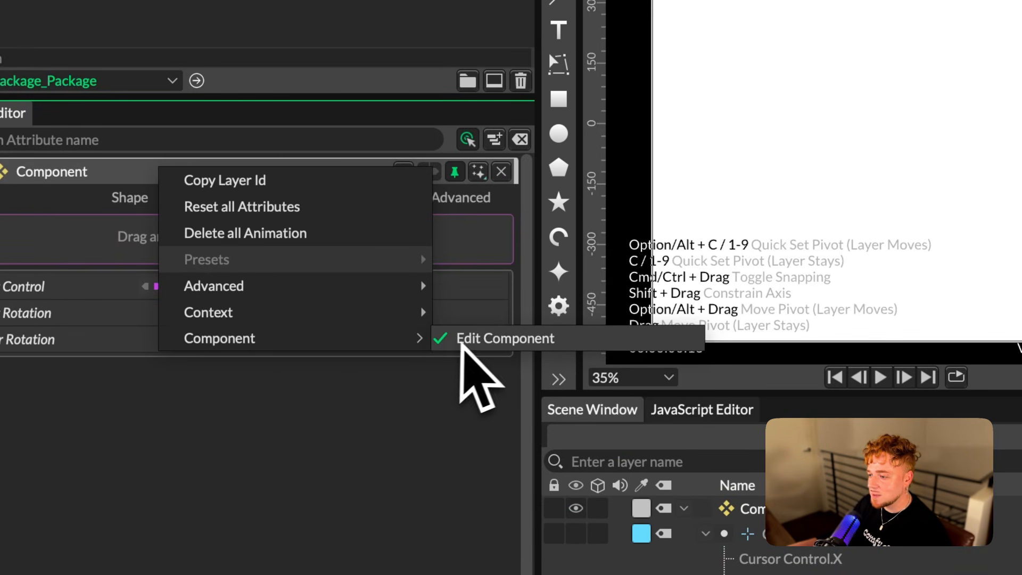
left_click(458, 341)
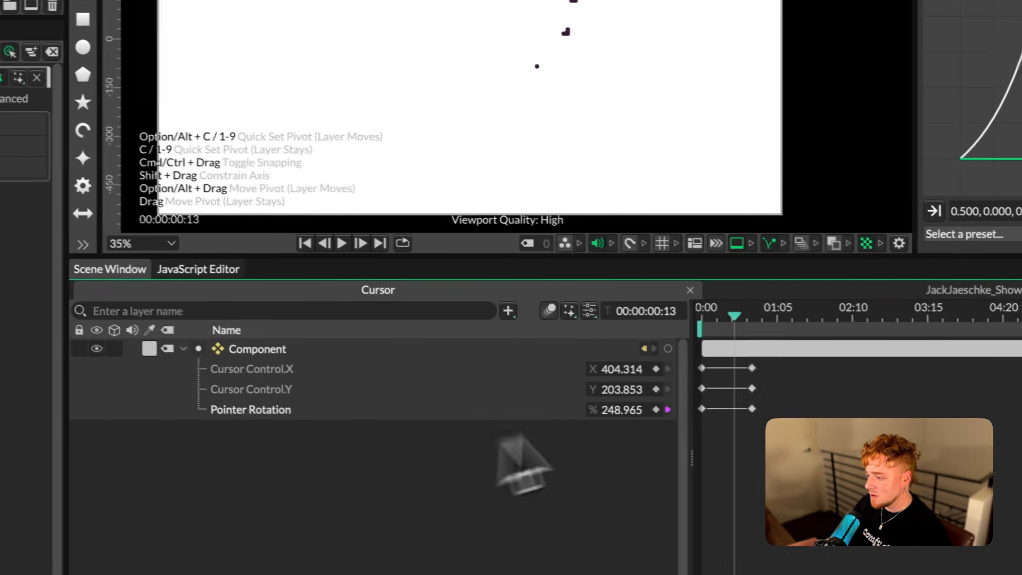
Play the cursor animation from the start to check the closed Component's keyframed motion
scroll(728, 393, "up", 5)
scroll(730, 392, "left", 5)
scroll(961, 388, "right", 2)
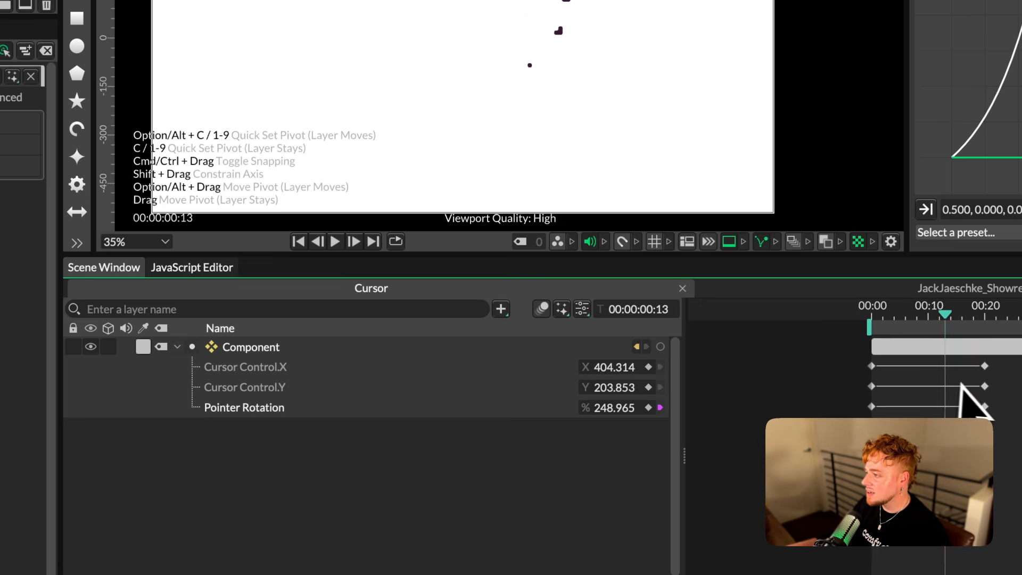
left_click_drag(919, 315, 843, 312)
key("space")
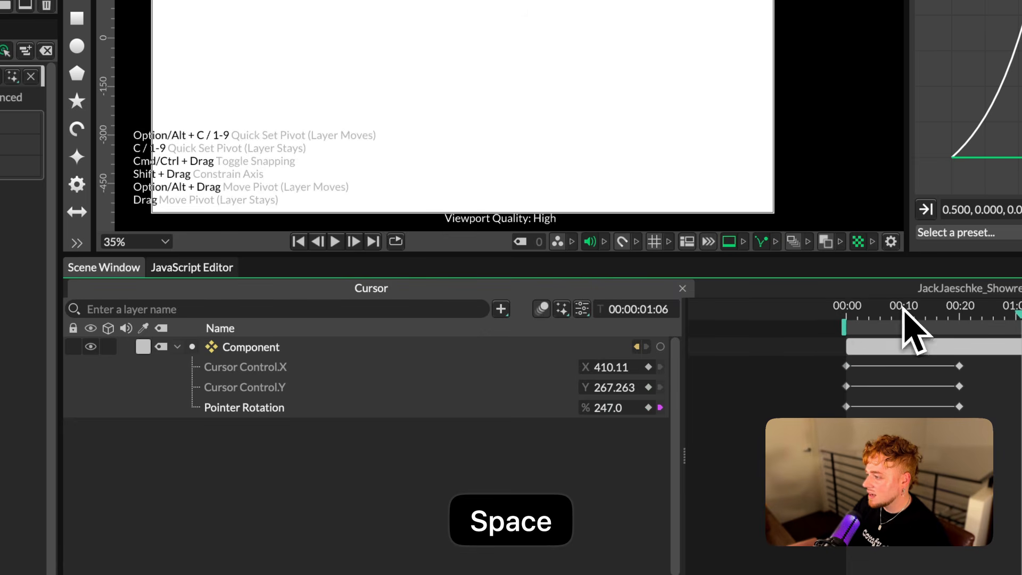
key("space")
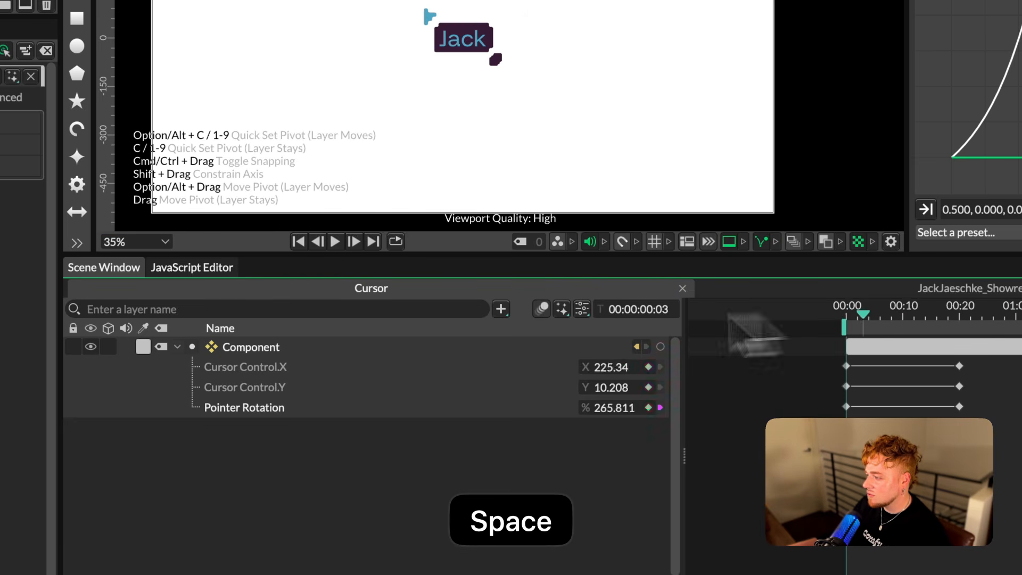
key("space")
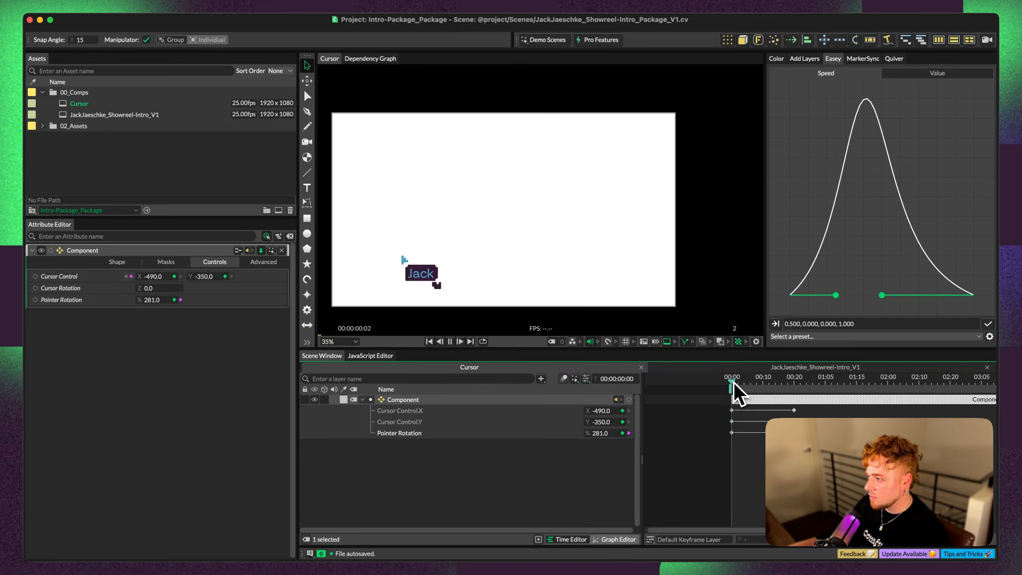
key("space")
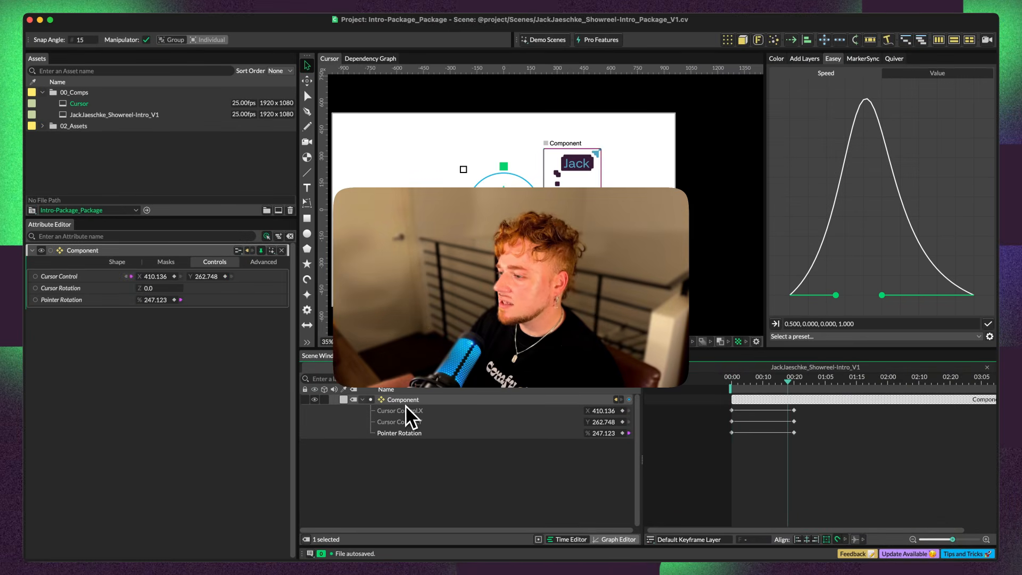
Reopen the Component for editing and add Base Visual's fill Color to its Controls
right_click(410, 403)
mouse_move(438, 93)
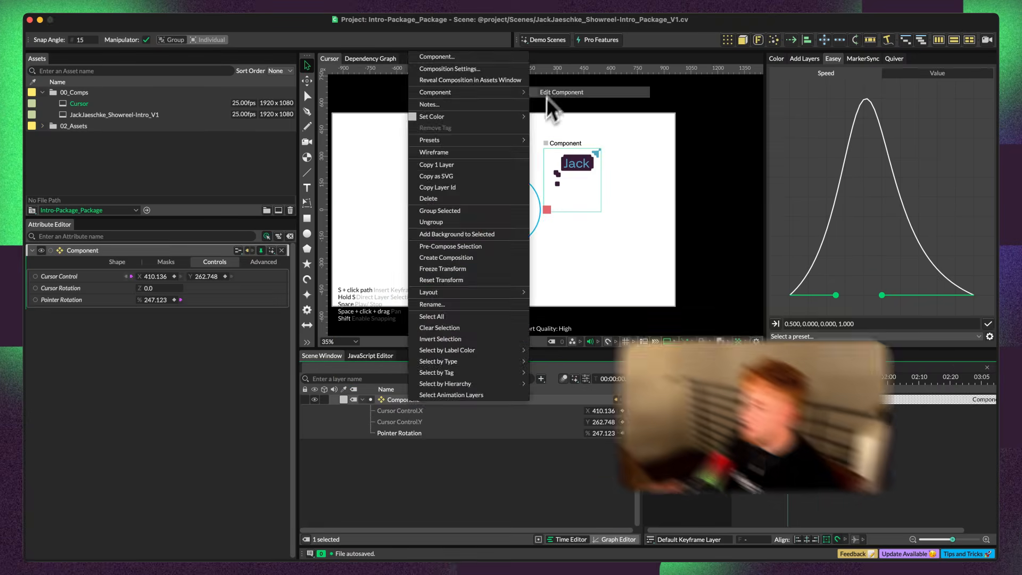
left_click(548, 96)
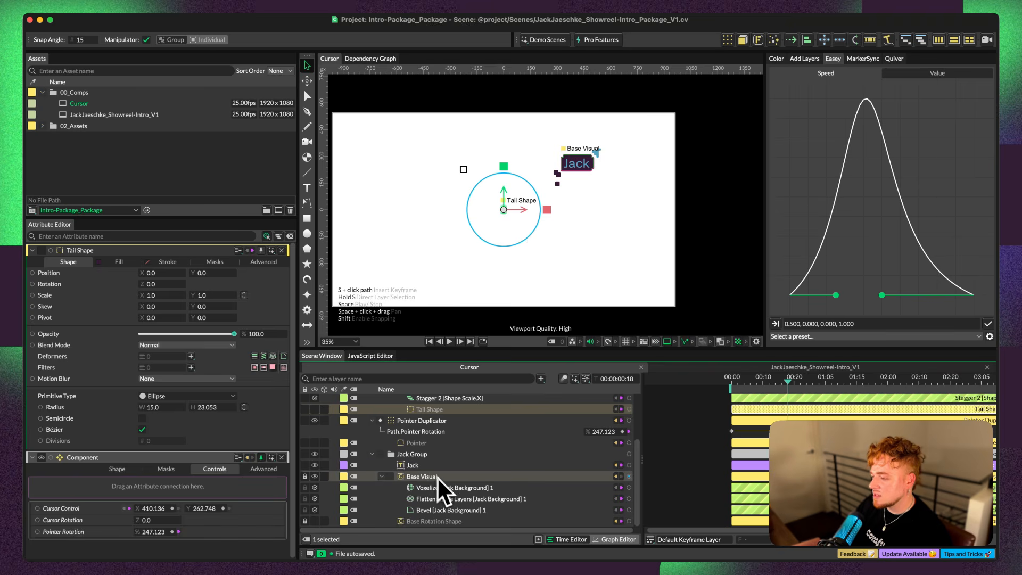
left_click(434, 477)
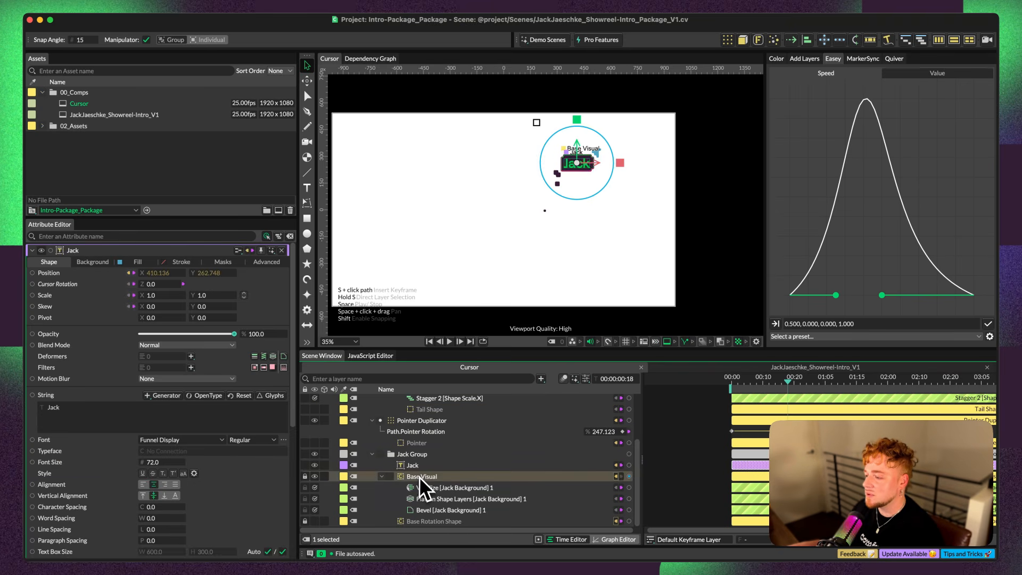
left_click(119, 261)
left_click_drag(33, 284, 428, 424)
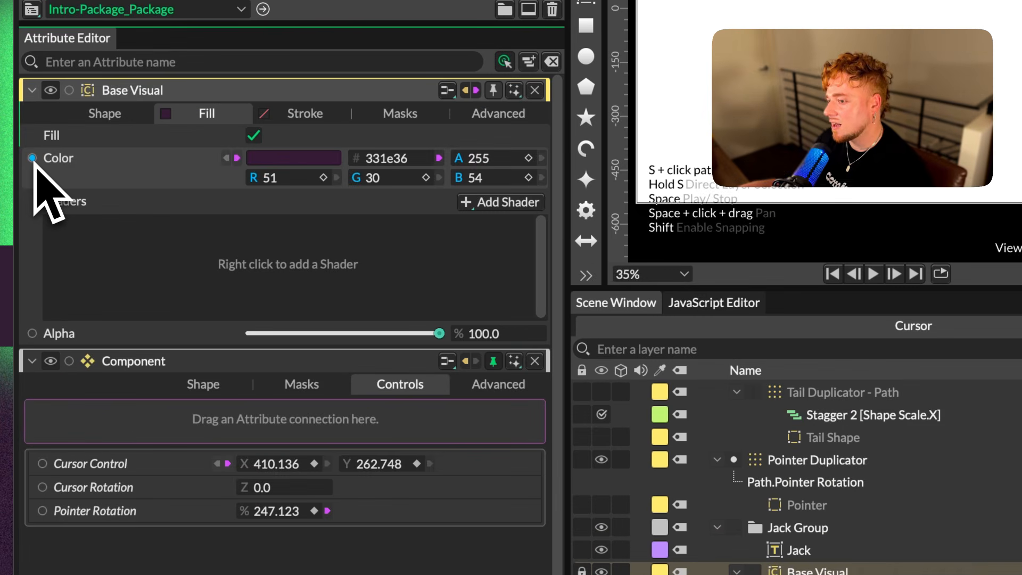
left_click_drag(32, 283, 51, 296)
left_click_drag(95, 185, 256, 426)
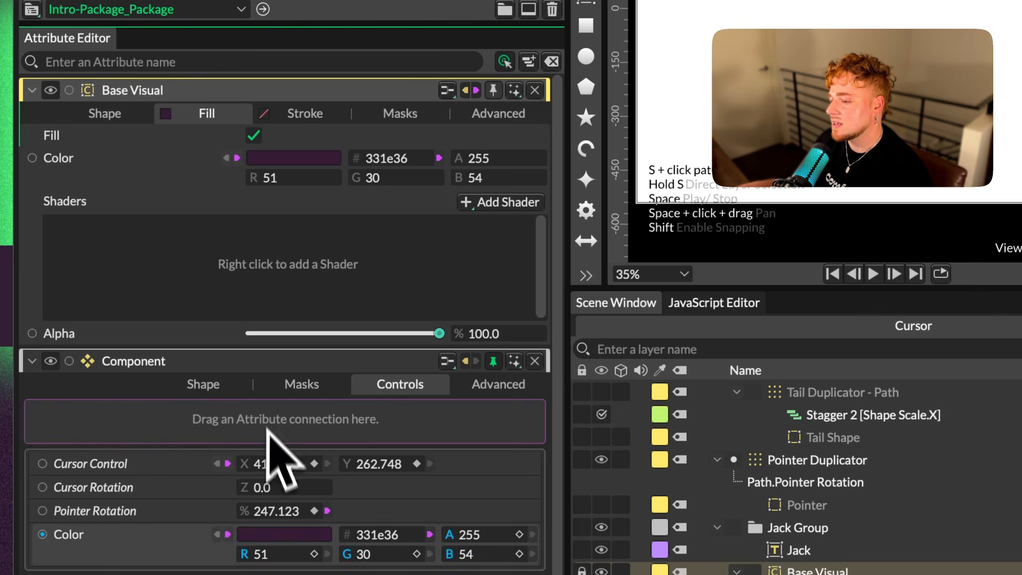
Rename the Component's Color control as Cursor Color and check the Tail Shape's fill
right_click(101, 539)
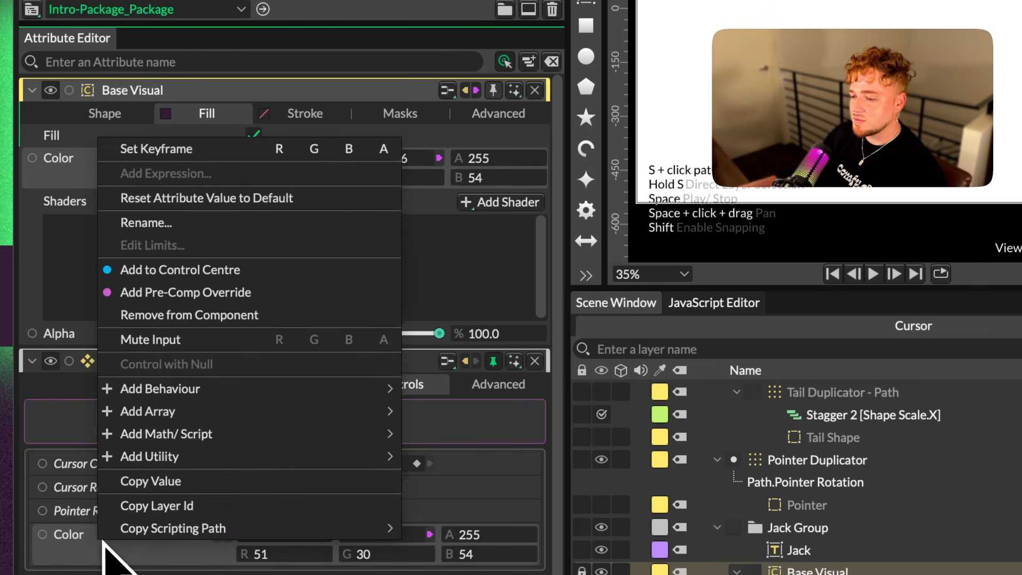
scroll(732, 418, "up", 3)
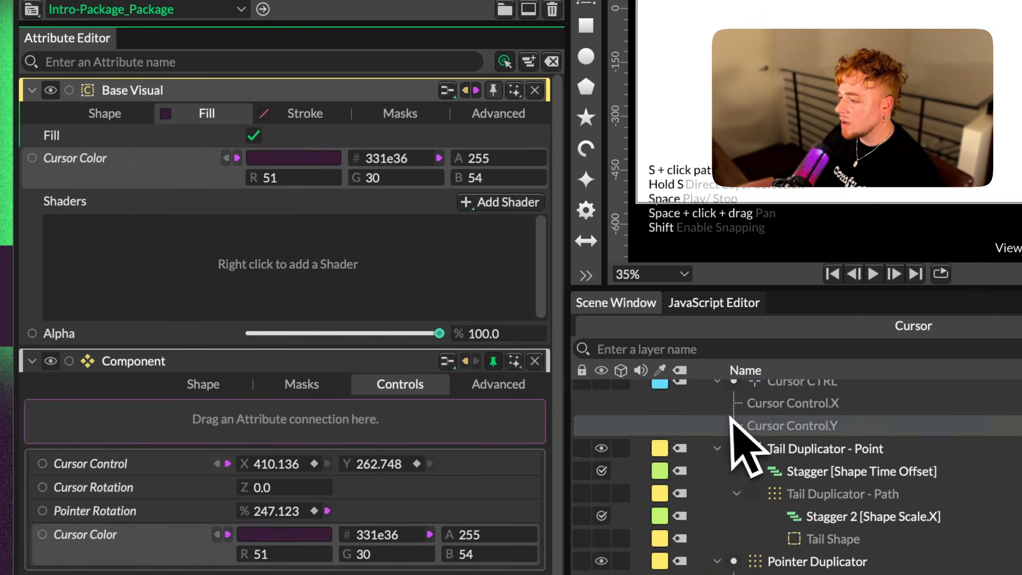
left_click(829, 570)
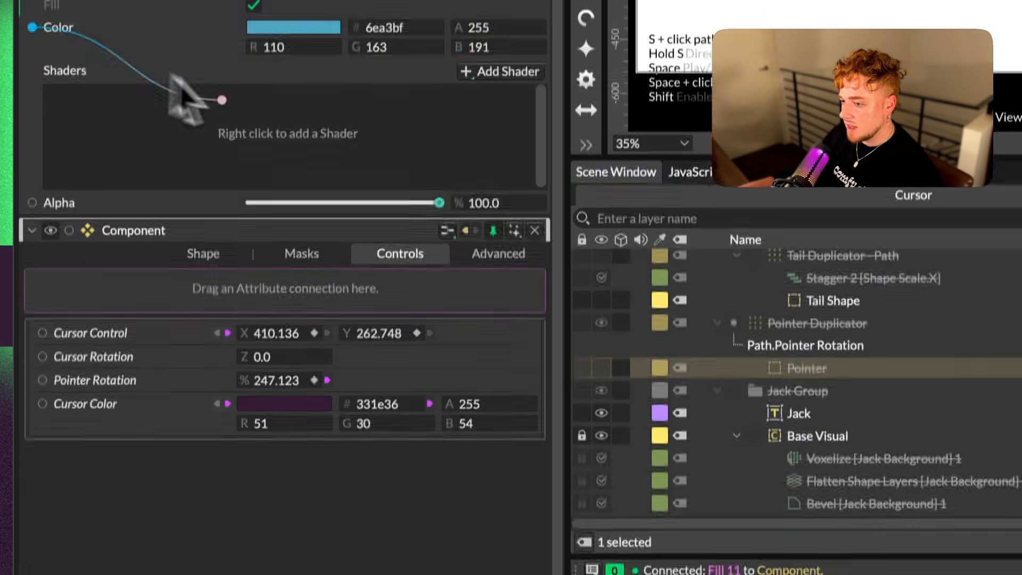
Add the Pointer shape's fill Color to the Component's Controls and rename it Pointer Color
left_click_drag(240, 245, 319, 428)
right_click(118, 444)
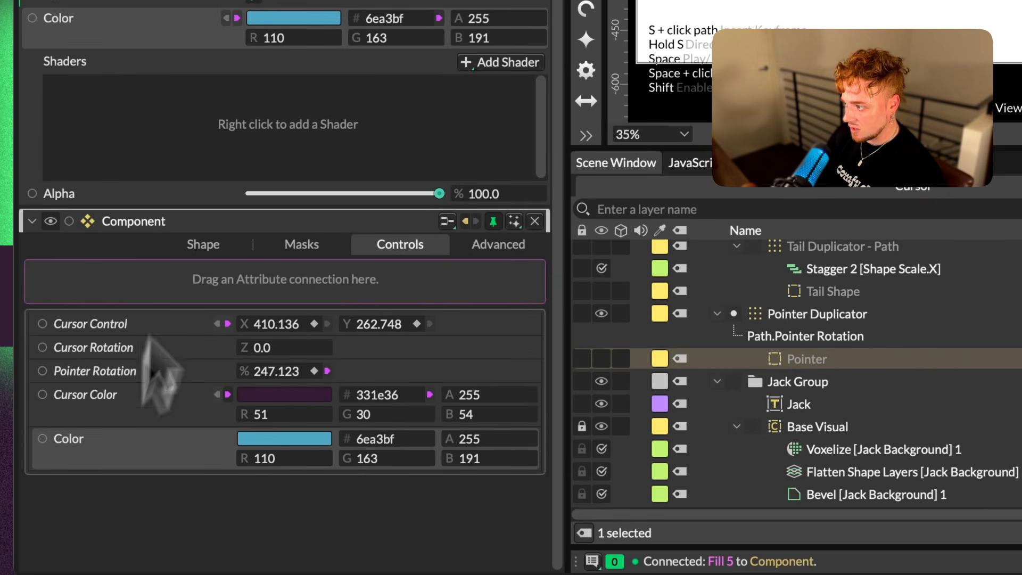
type("Pointer Color")
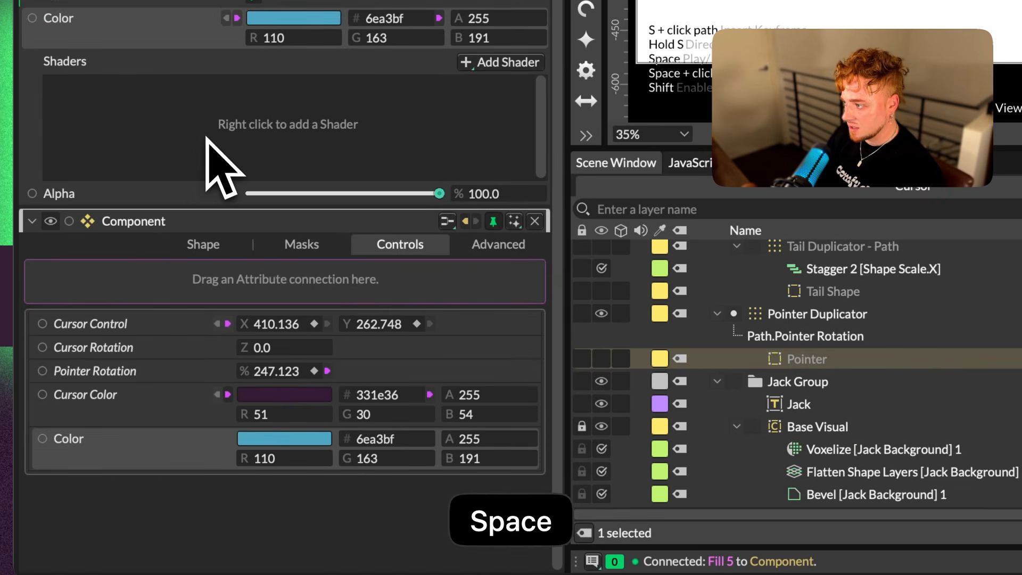
key("Return")
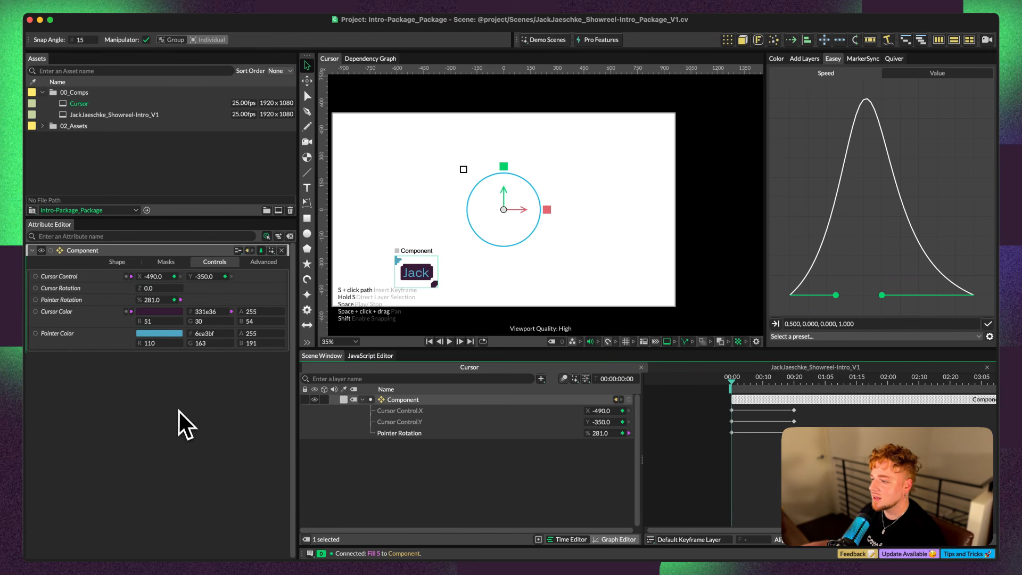
Test the Pointer Color and Cursor Color controls by raising their green values, and undo the changes
left_click_drag(204, 342, 241, 345)
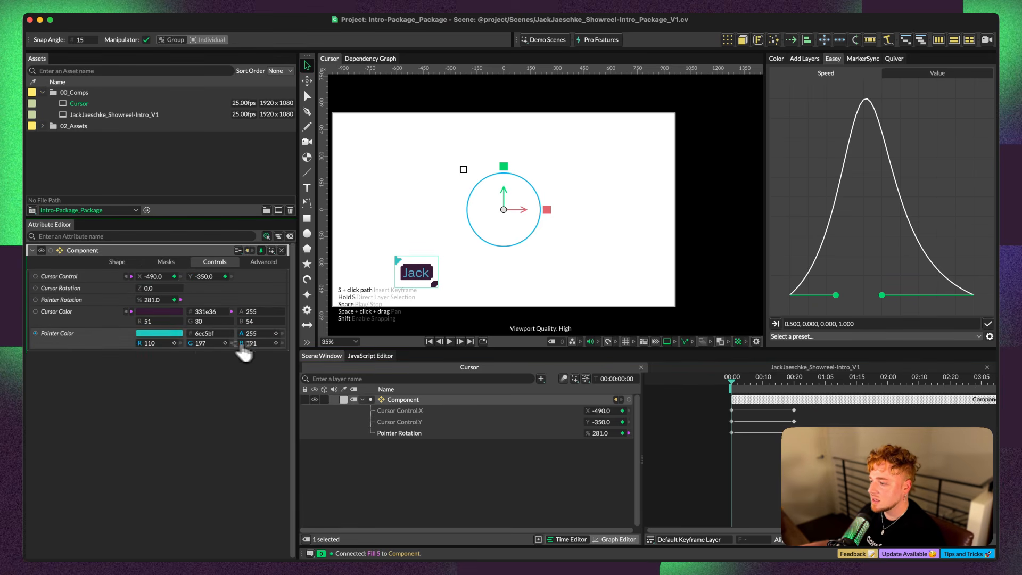
key("super+z")
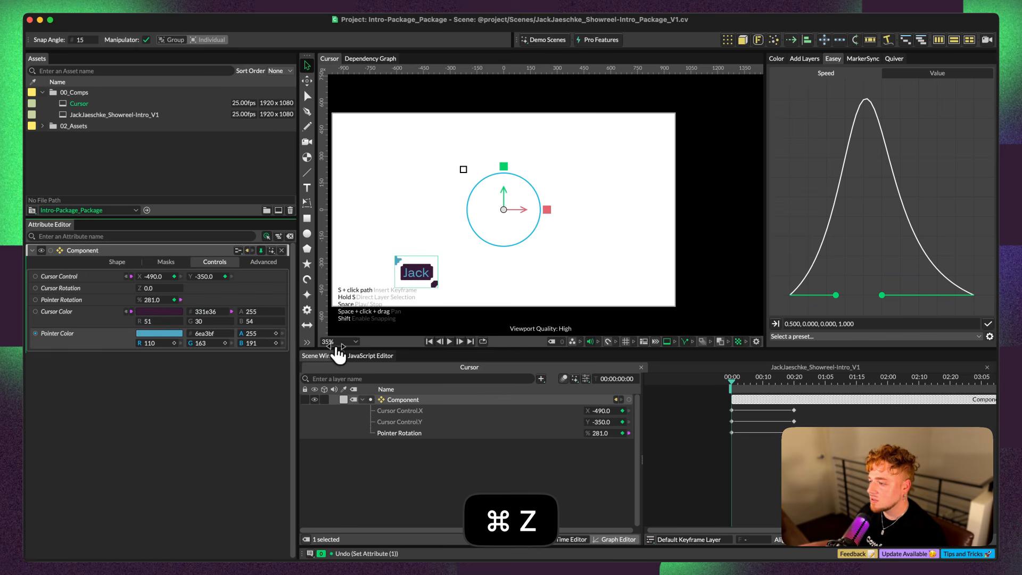
left_click_drag(198, 322, 463, 372)
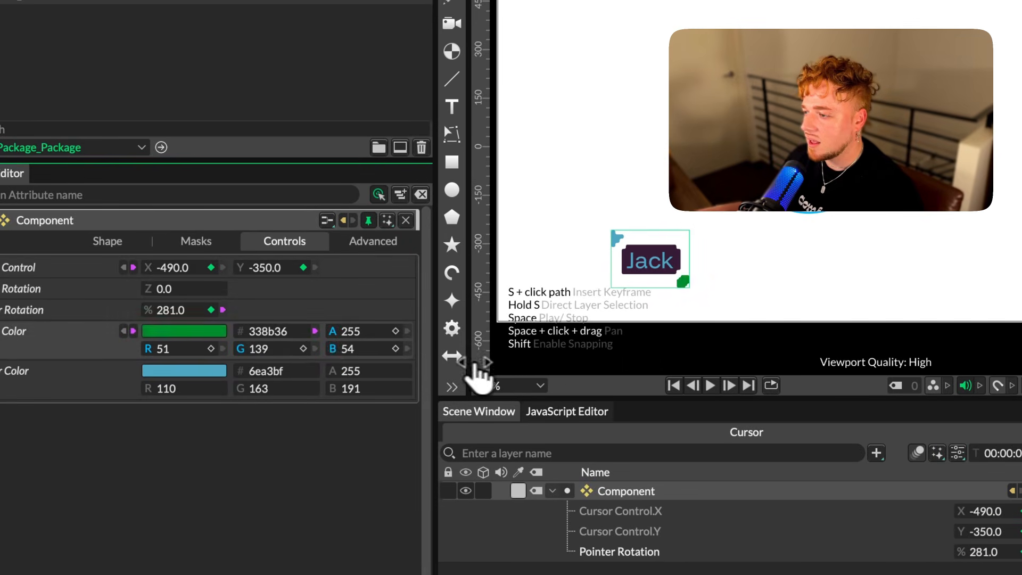
key("super+z")
key("super+z")
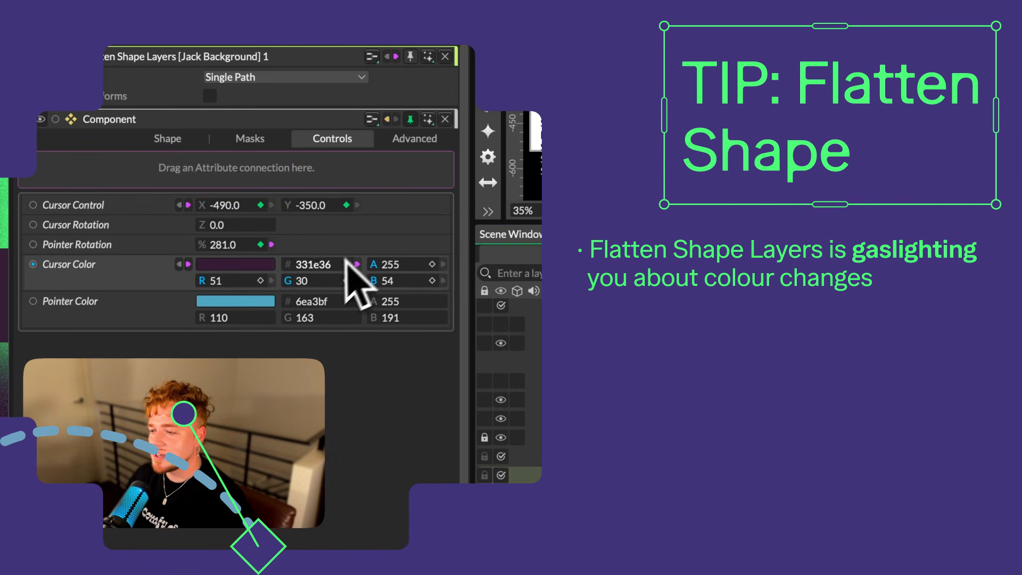
Toggle the Flatten Shape Layers mode to Single Layer (keeps materials) and back to Single Path to refresh the color preview
left_click(282, 78)
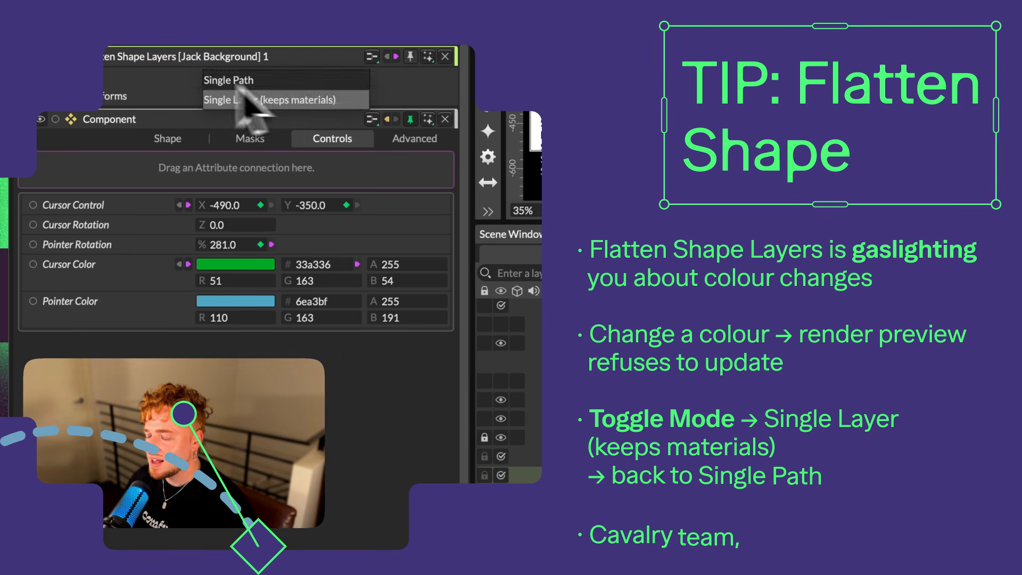
left_click(161, 74)
left_click(240, 76)
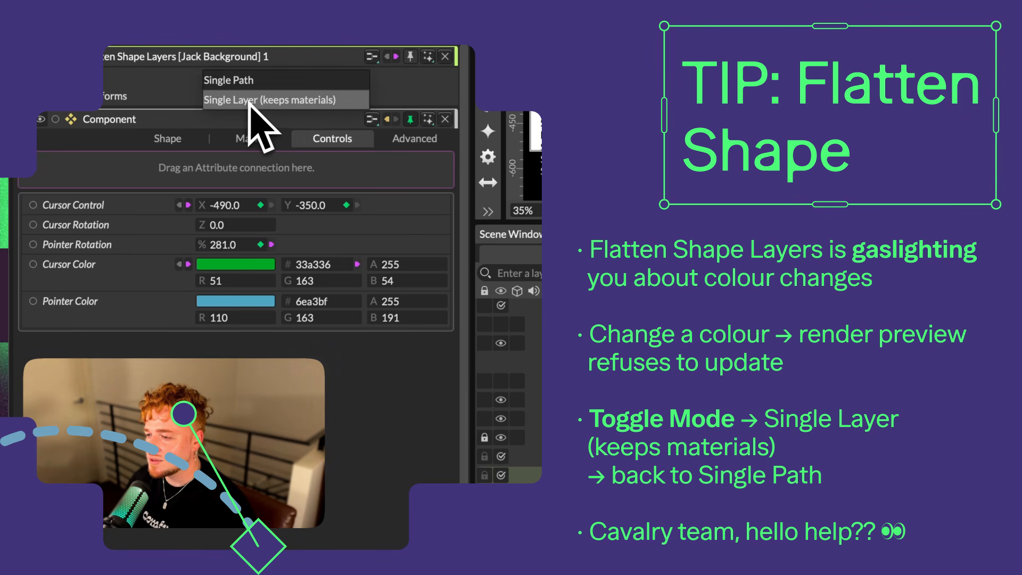
left_click(253, 81)
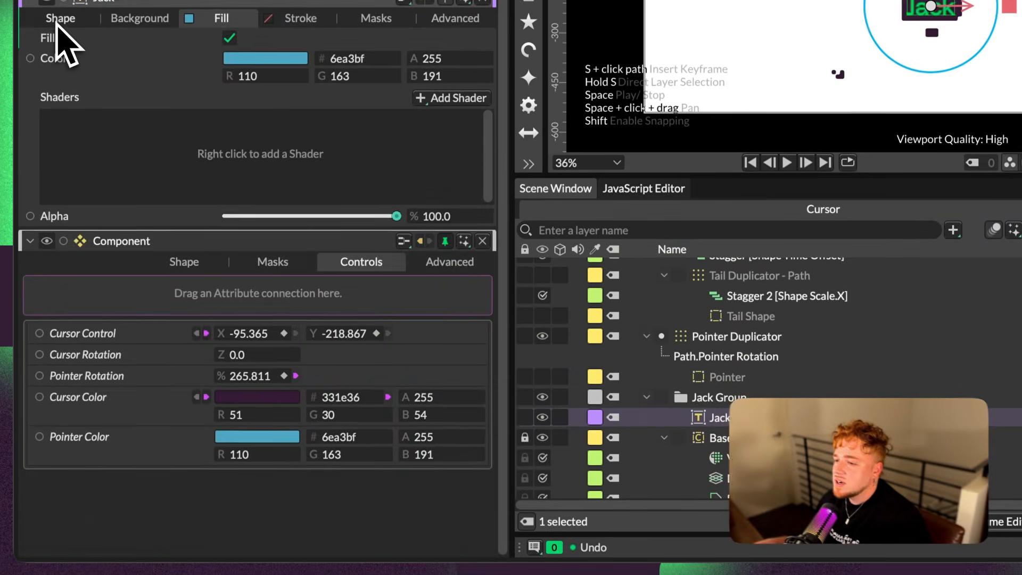
Add the name tag text layer's String to the Component's Controls and preview the animation with the text "Hi YouTube!!!"
left_click(59, 19)
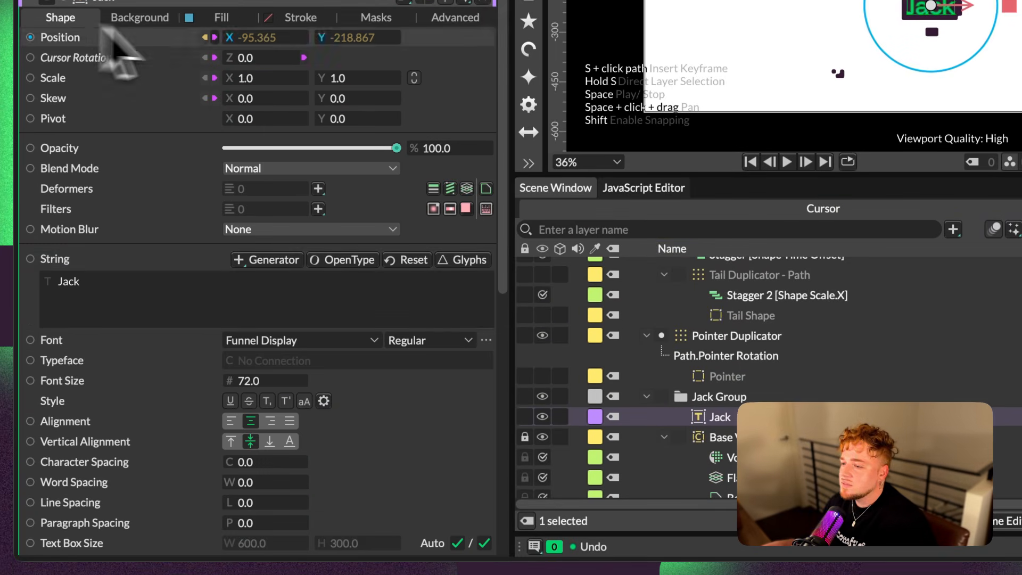
left_click_drag(30, 258, 278, 379)
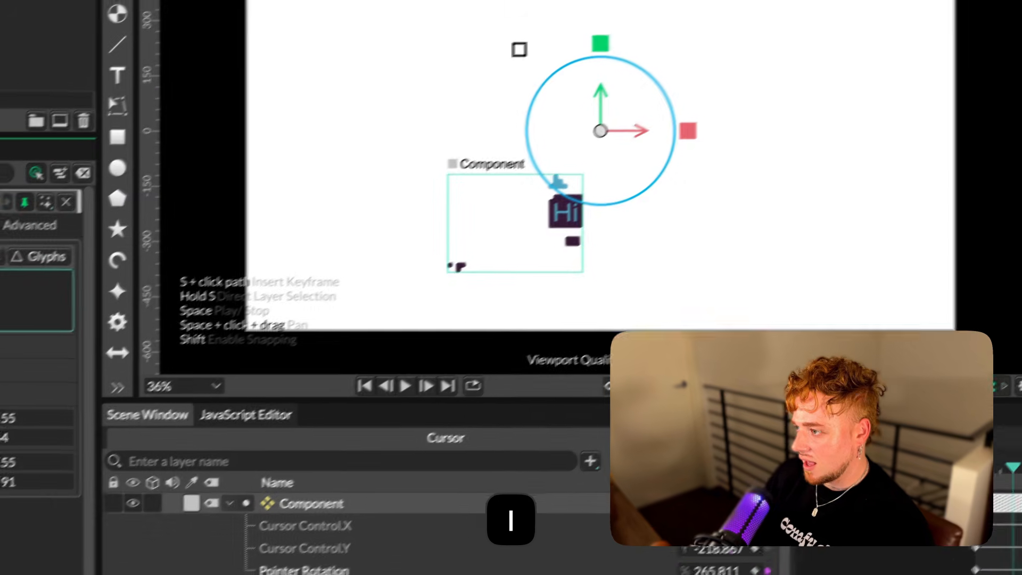
type("YouTube!!!")
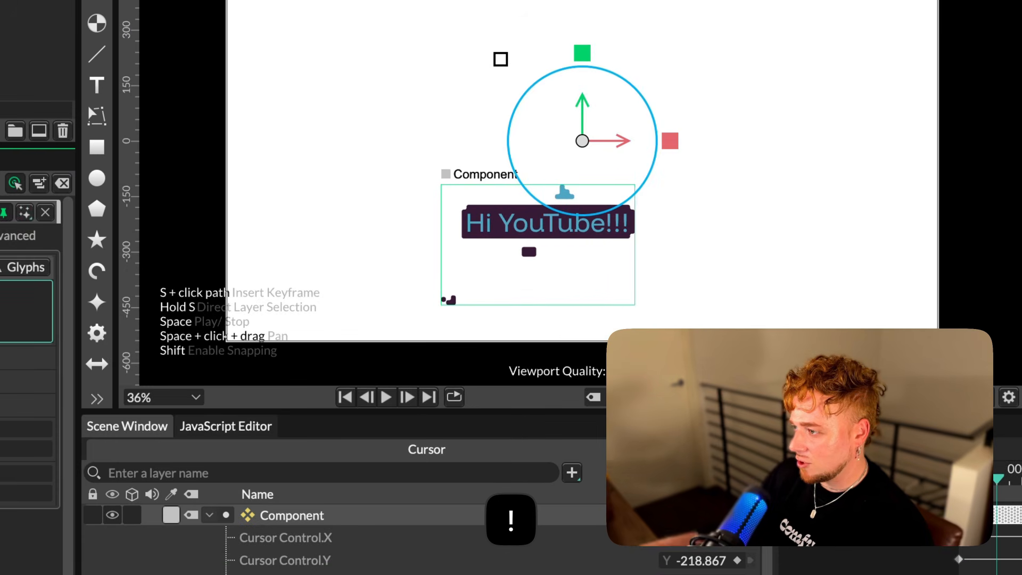
key("space")
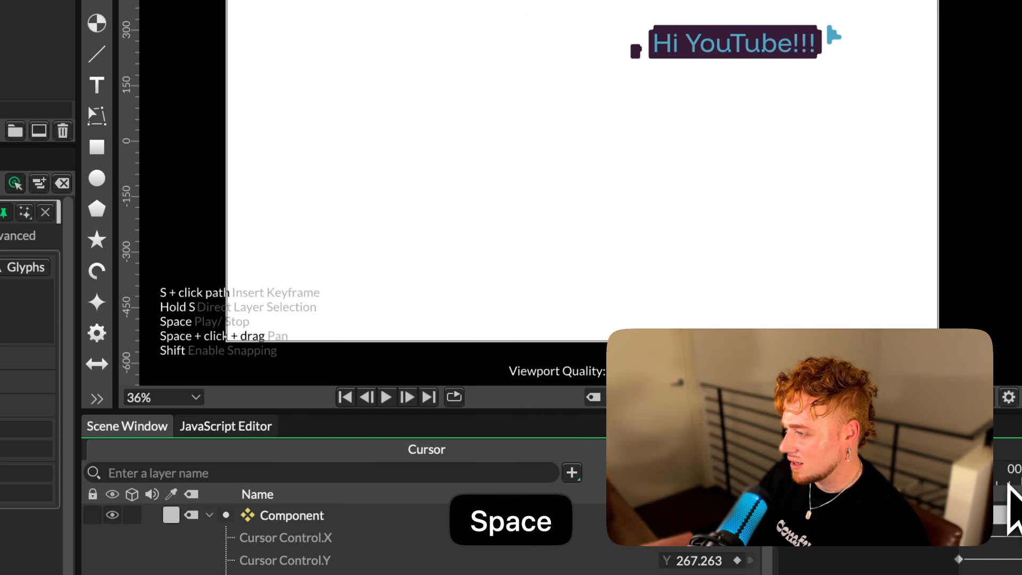